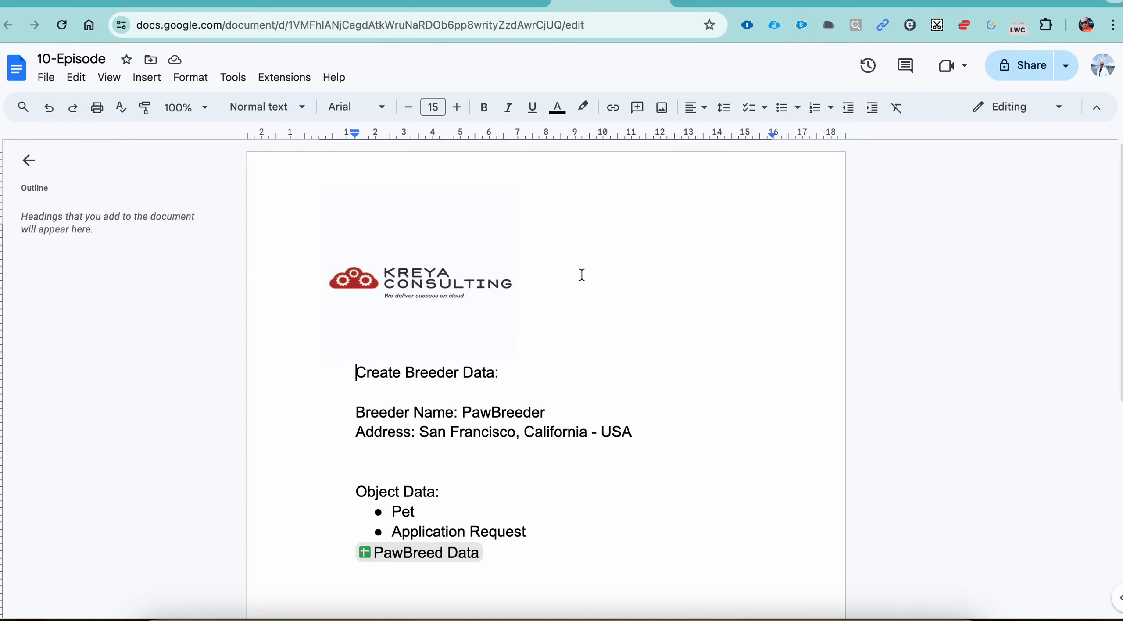
# Step: Copy the breeder name PawBreeder from the document and switch to the PawBreed CRM app in Salesforce
pyautogui.doubleClick(381, 375)
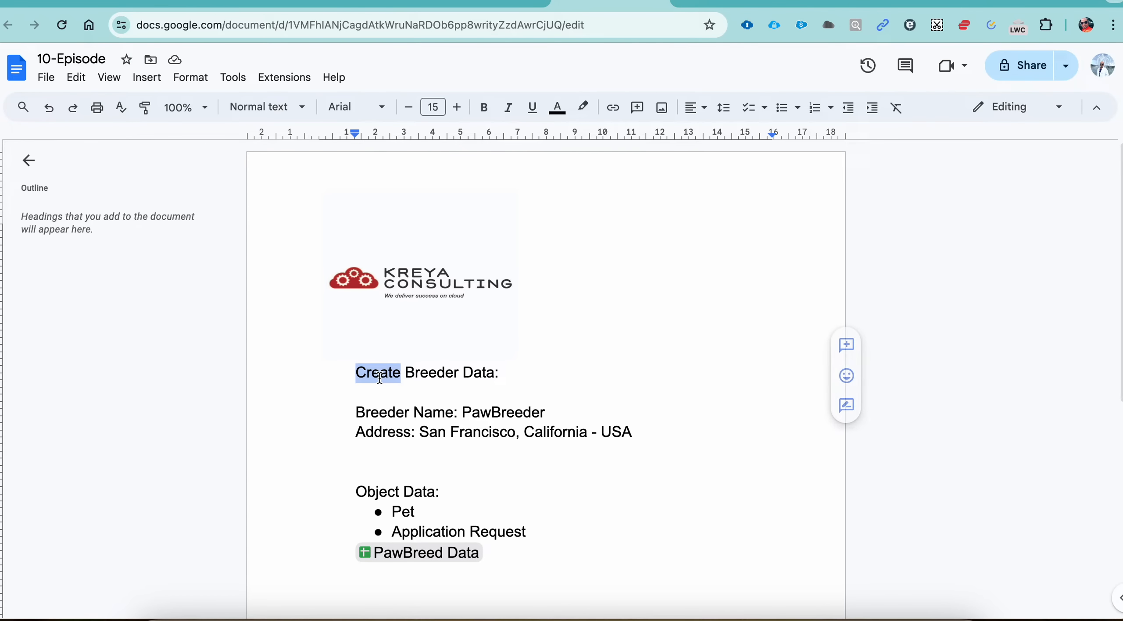
pyautogui.doubleClick(419, 375)
pyautogui.doubleClick(485, 413)
pyautogui.hotkey('ctrl', 'c')
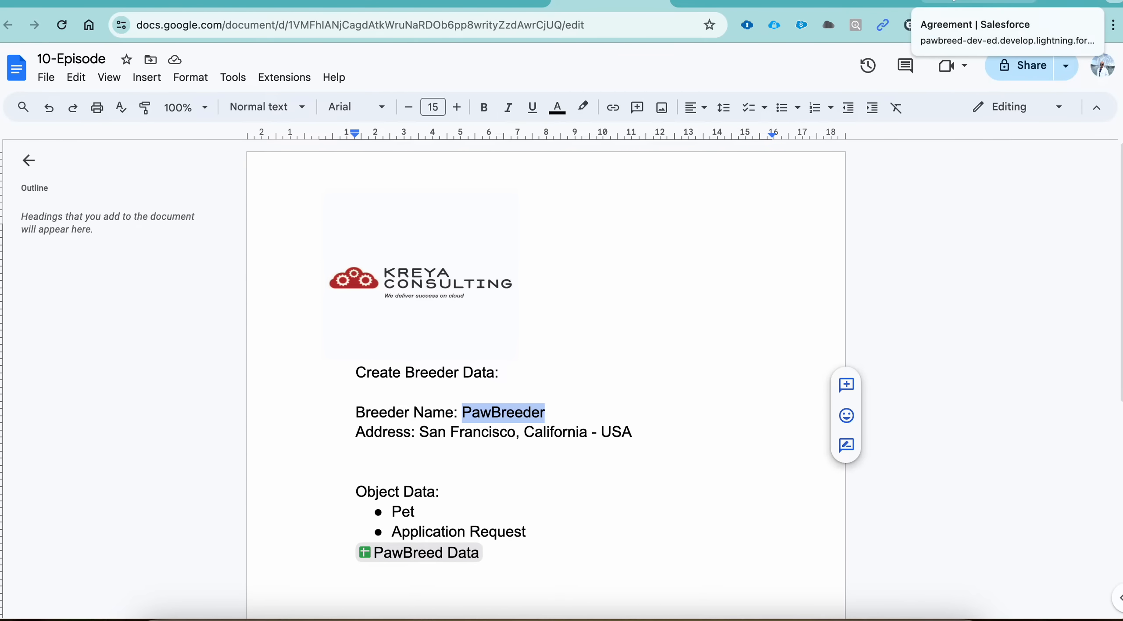
pyautogui.click(953, 2)
pyautogui.click(858, 2)
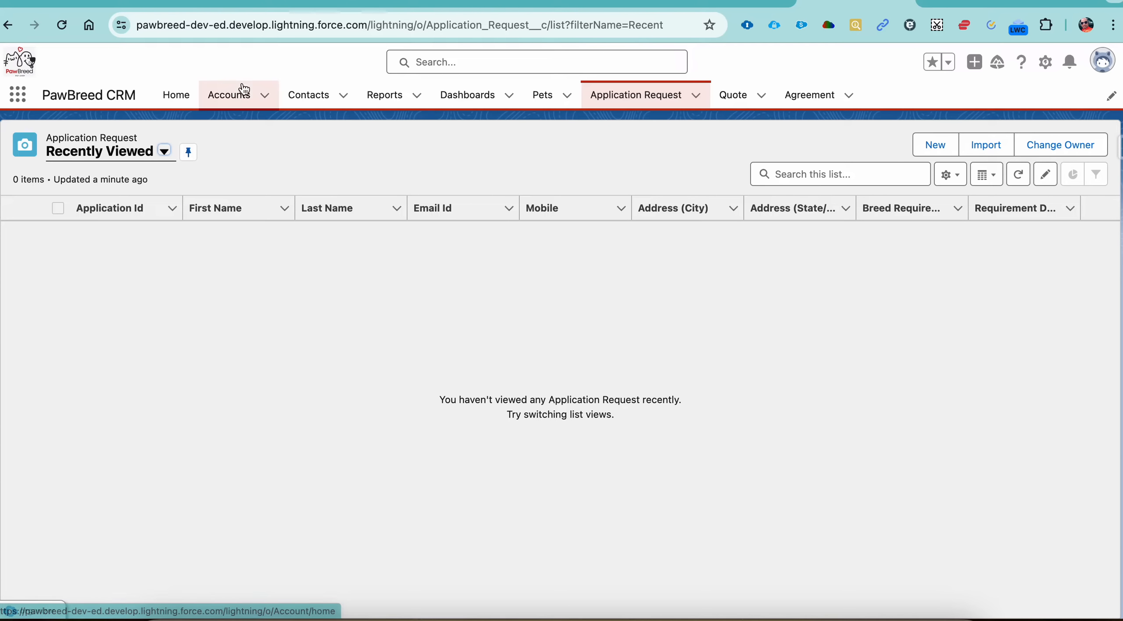
# Step: Start a new account record and enter PawBreeder as the account name
pyautogui.click(224, 101)
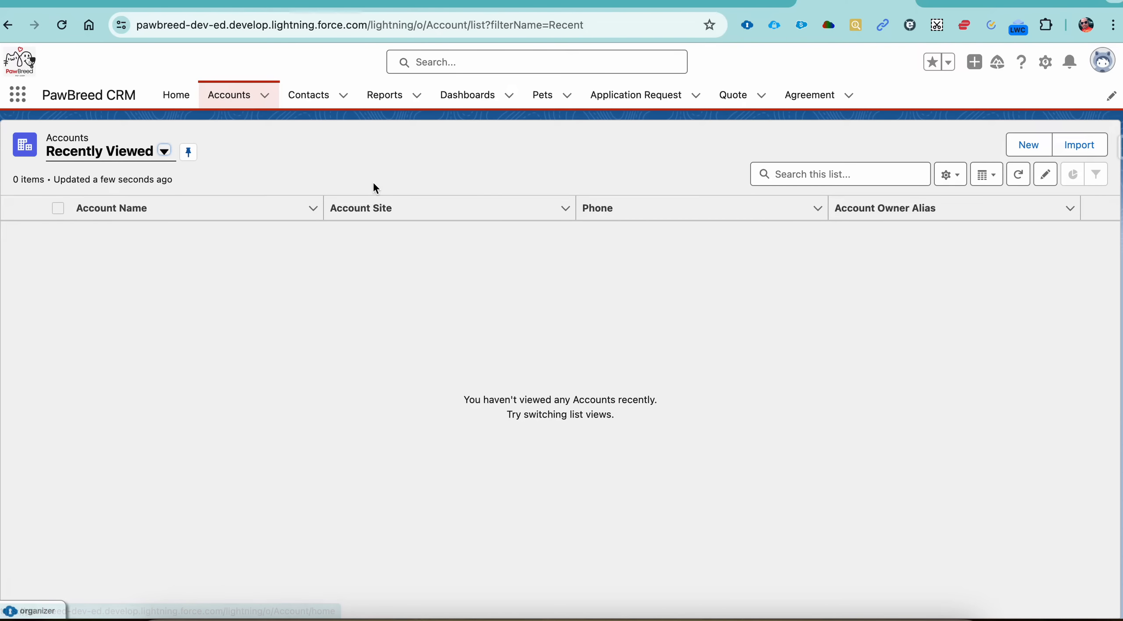
pyautogui.click(1025, 148)
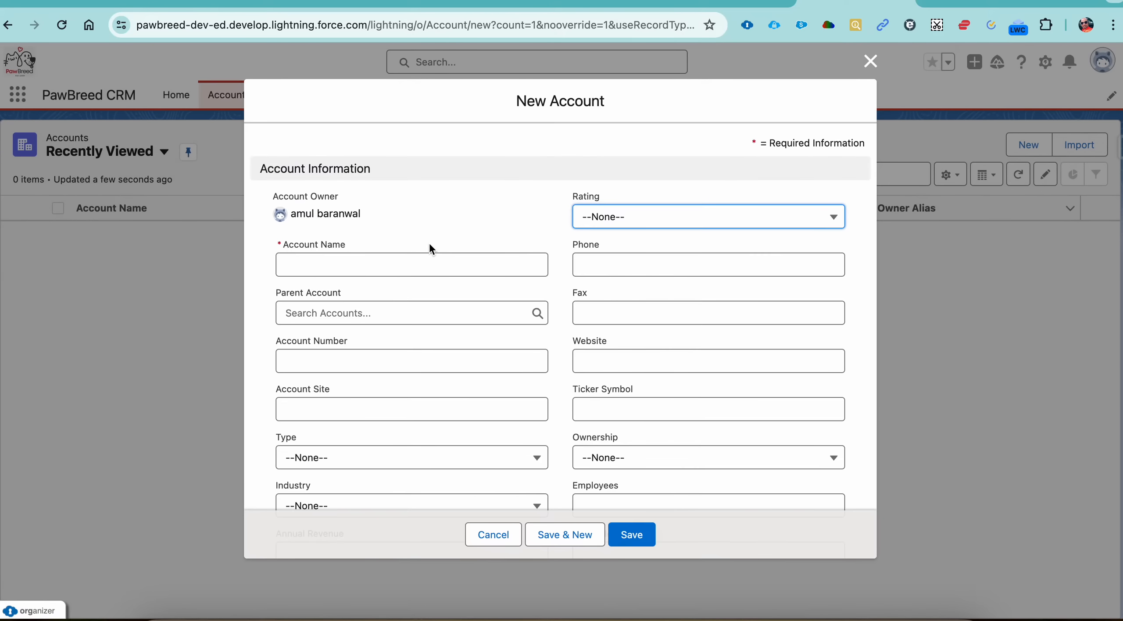
pyautogui.click(370, 263)
pyautogui.hotkey('ctrl', 'v')
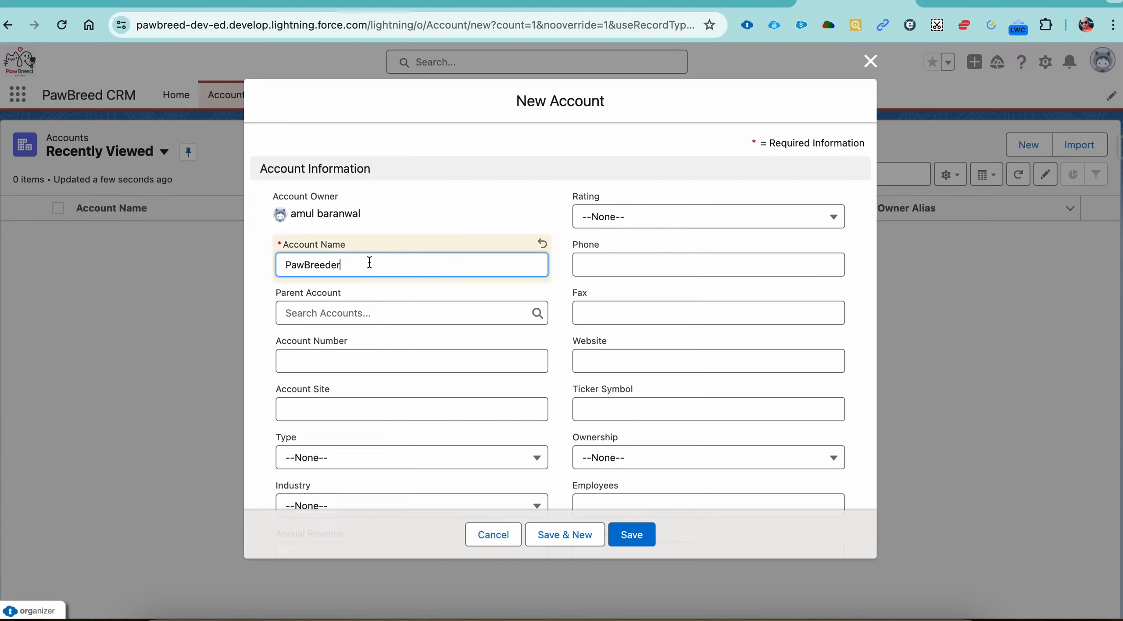
# Step: Set the billing city of the new account to San Francisco
pyautogui.scroll(-2, 403, 324)
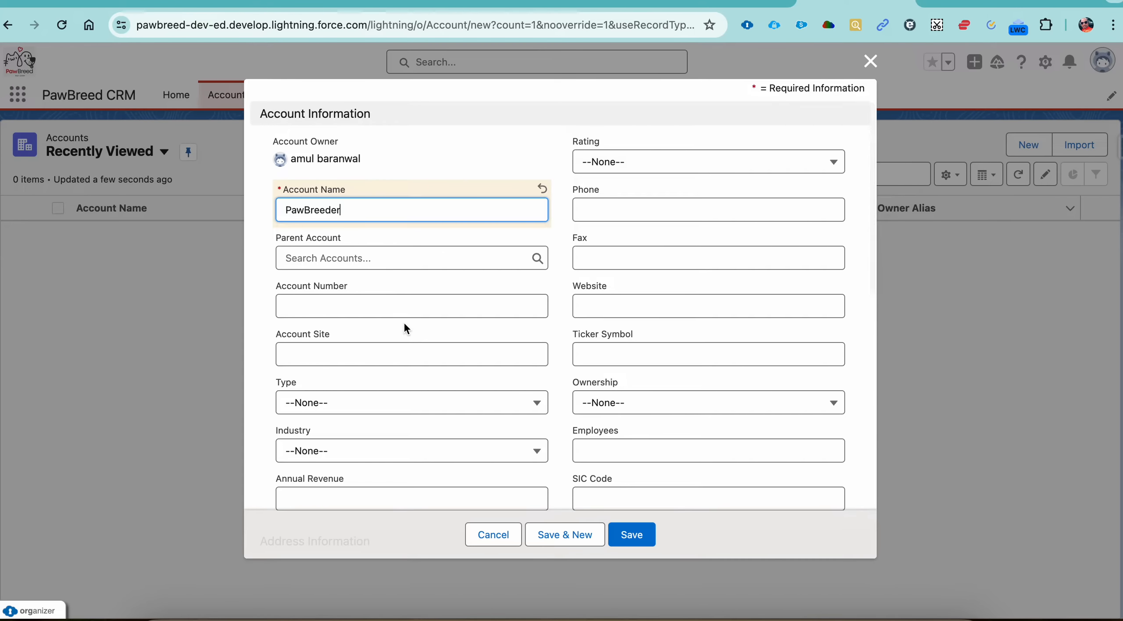
pyautogui.scroll(-10, 405, 327)
pyautogui.scroll(3, 404, 327)
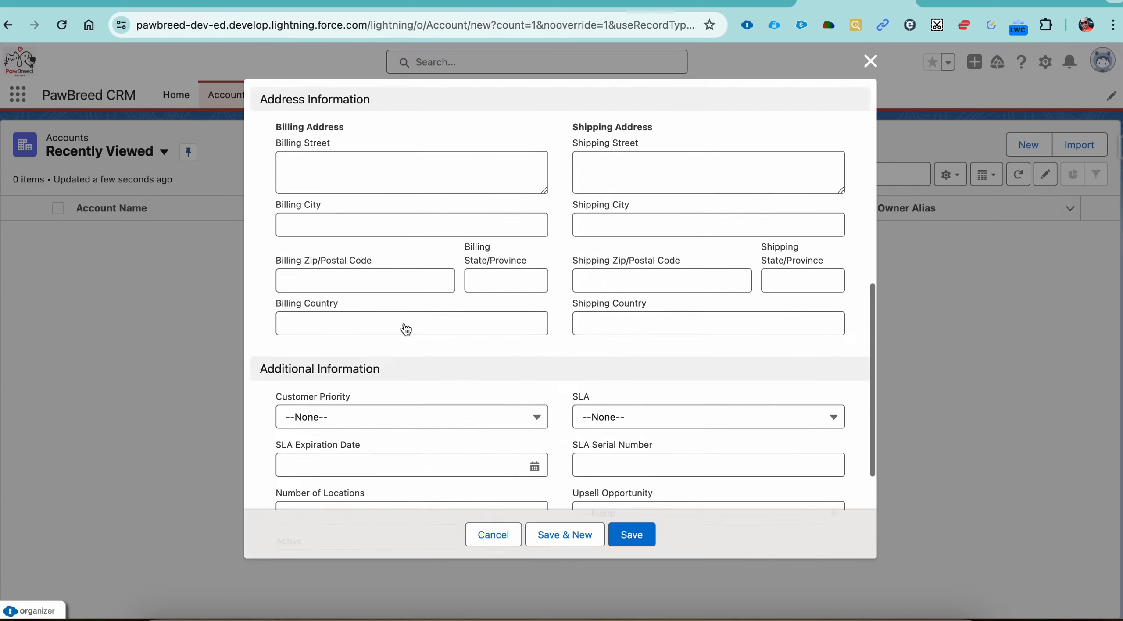
pyautogui.click(397, 194)
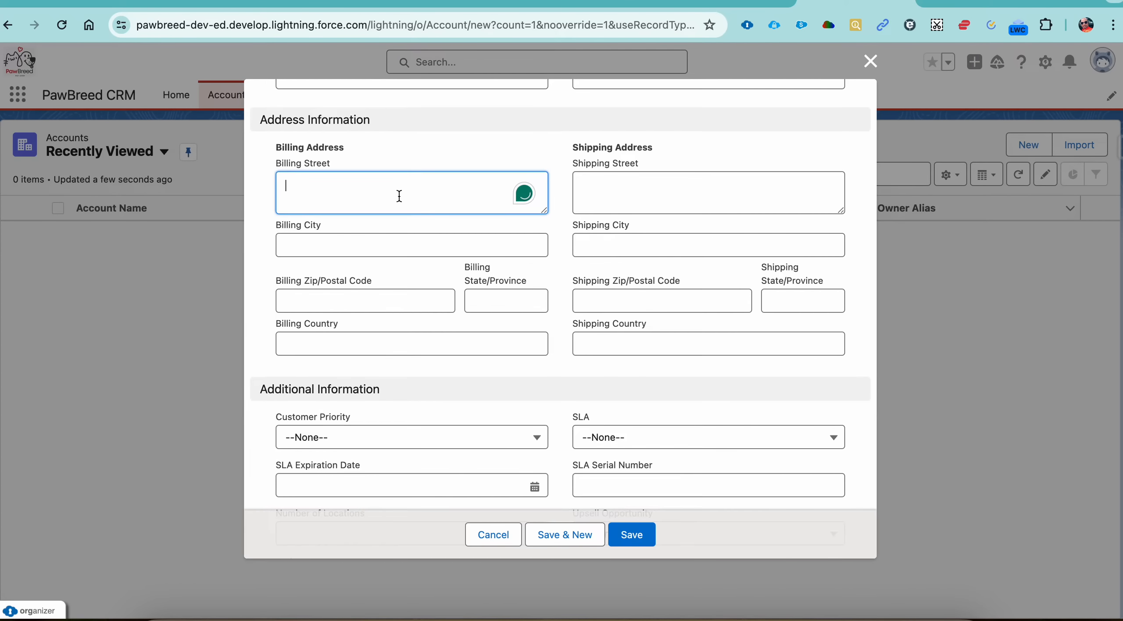
pyautogui.click(385, 239)
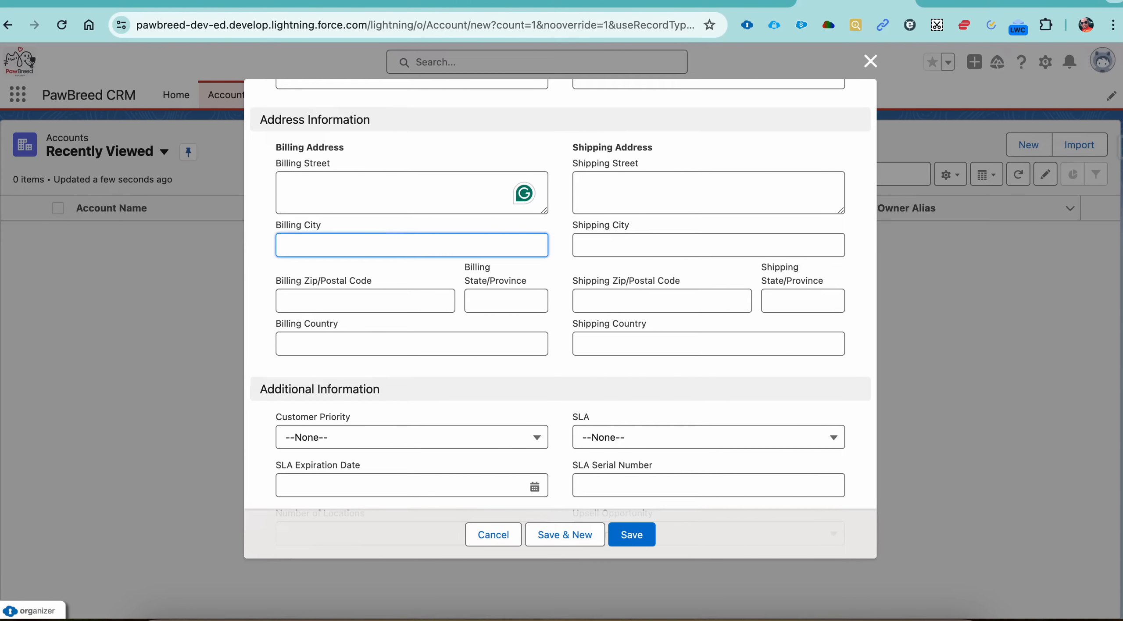
pyautogui.write('San Frs')
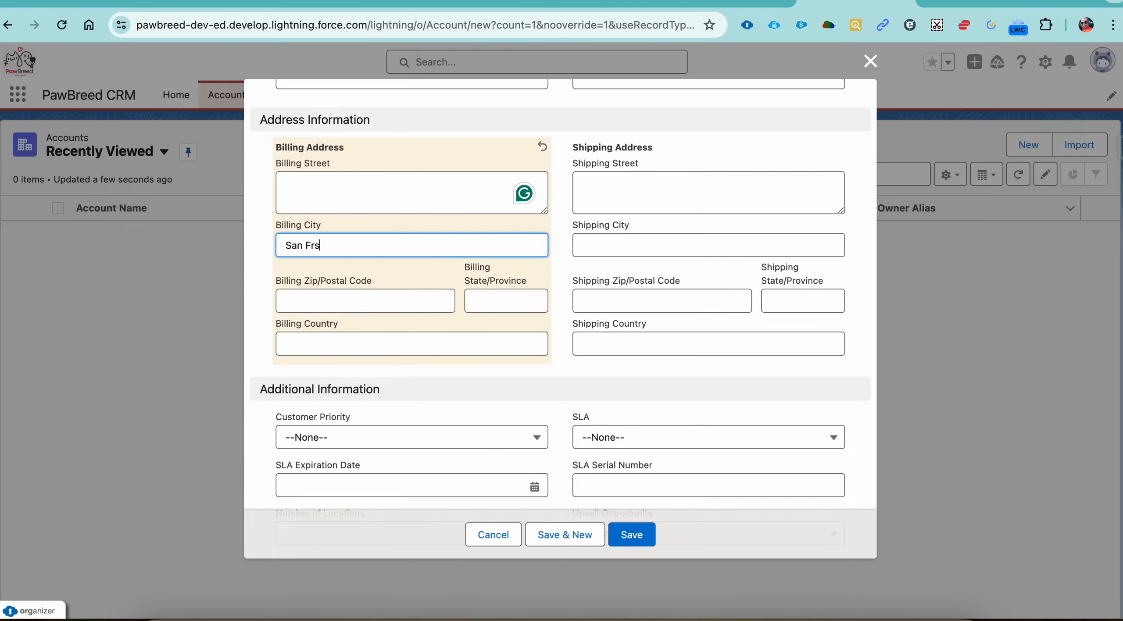
pyautogui.press('BackSpace')
pyautogui.write('ancisco')
pyautogui.press('Tab')
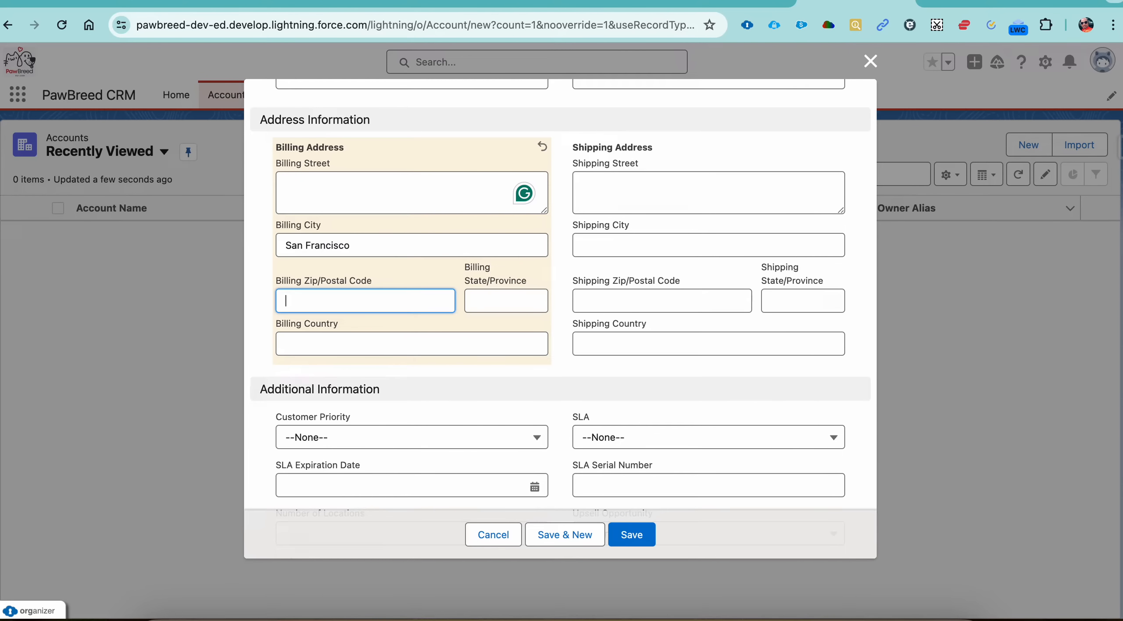
# Step: Copy the full breeder address from the Google Docs document and paste it into the account's Billing Country in Salesforce
pyautogui.click(482, 292)
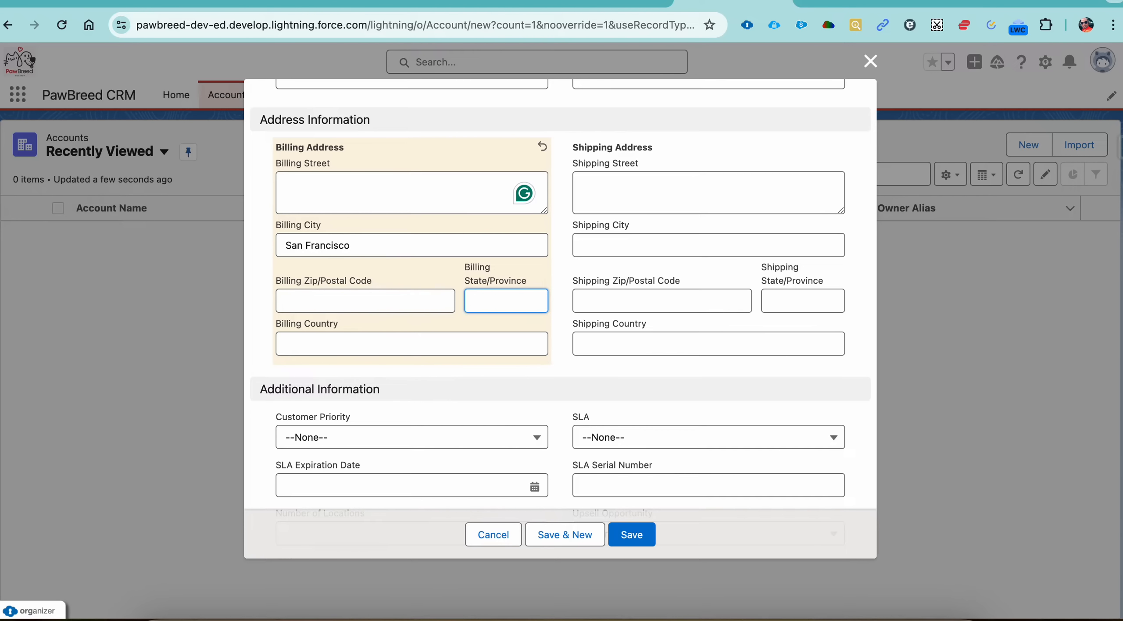
pyautogui.click(618, 12)
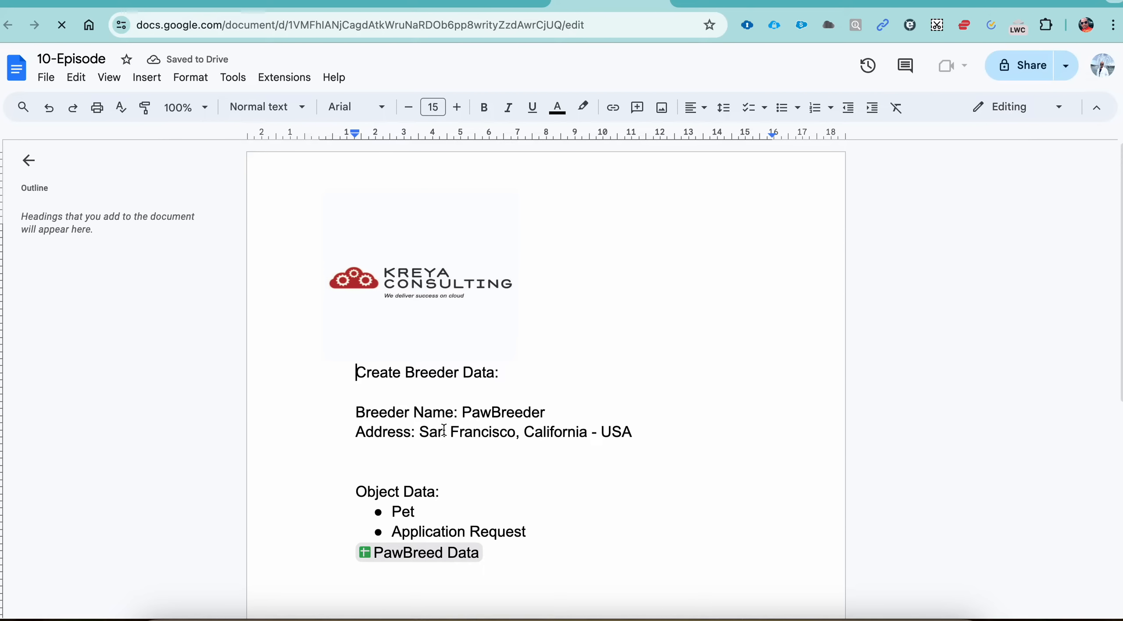
pyautogui.doubleClick(443, 431)
pyautogui.keyDown('shift'); pyautogui.click(628, 433); pyautogui.keyUp('shift')
pyautogui.hotkey('ctrl', 'c')
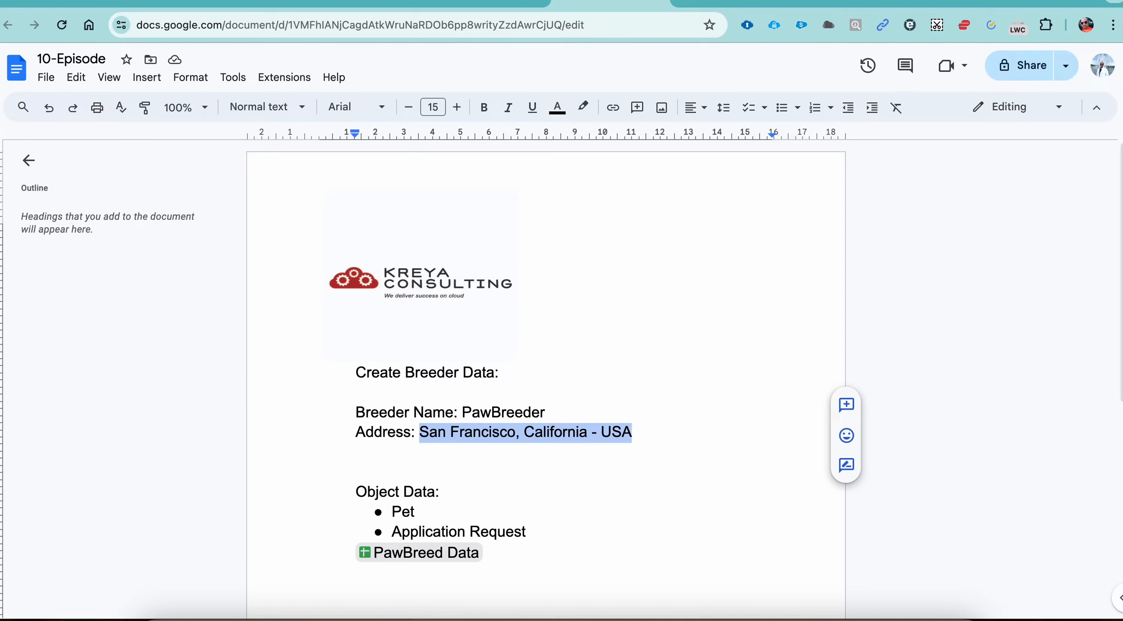
pyautogui.click(734, 2)
pyautogui.click(842, 3)
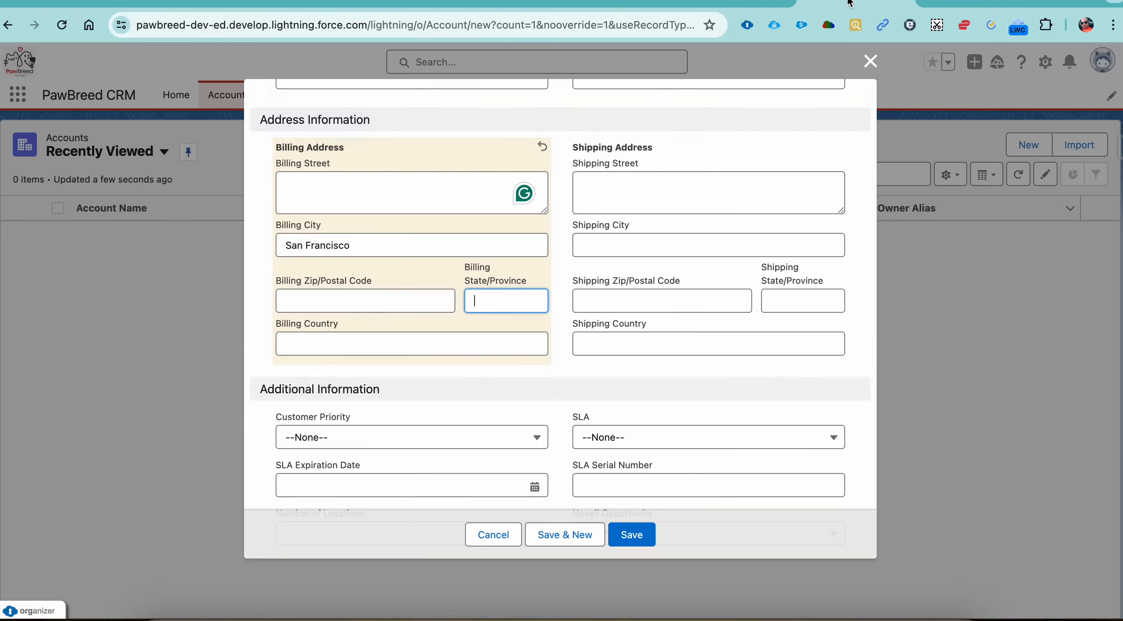
pyautogui.click(445, 344)
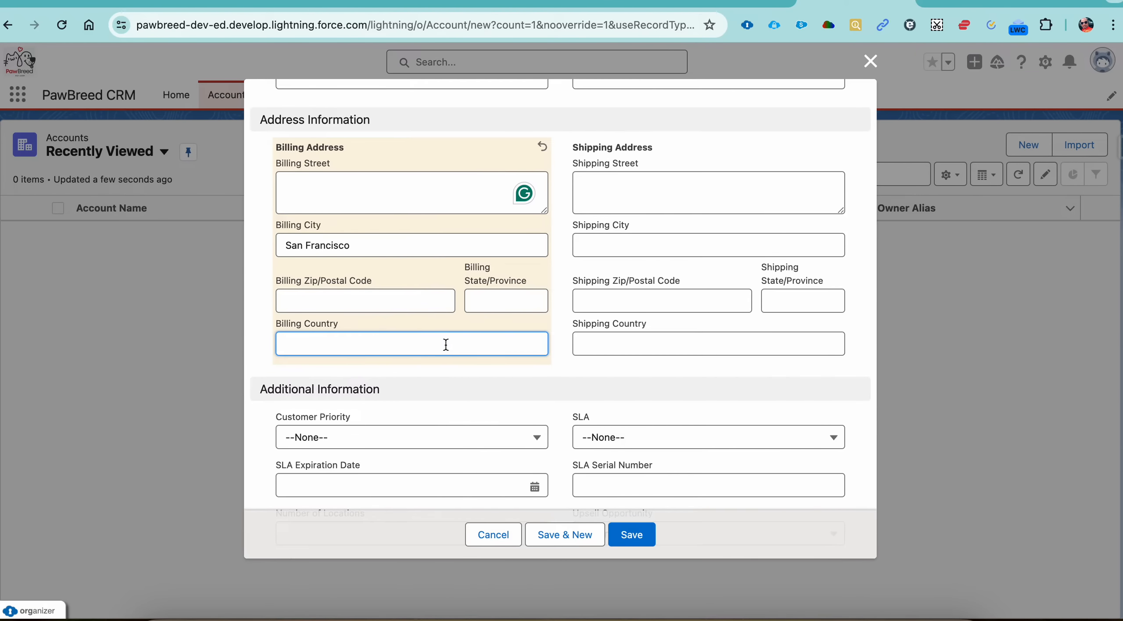
pyautogui.hotkey('ctrl', 'v')
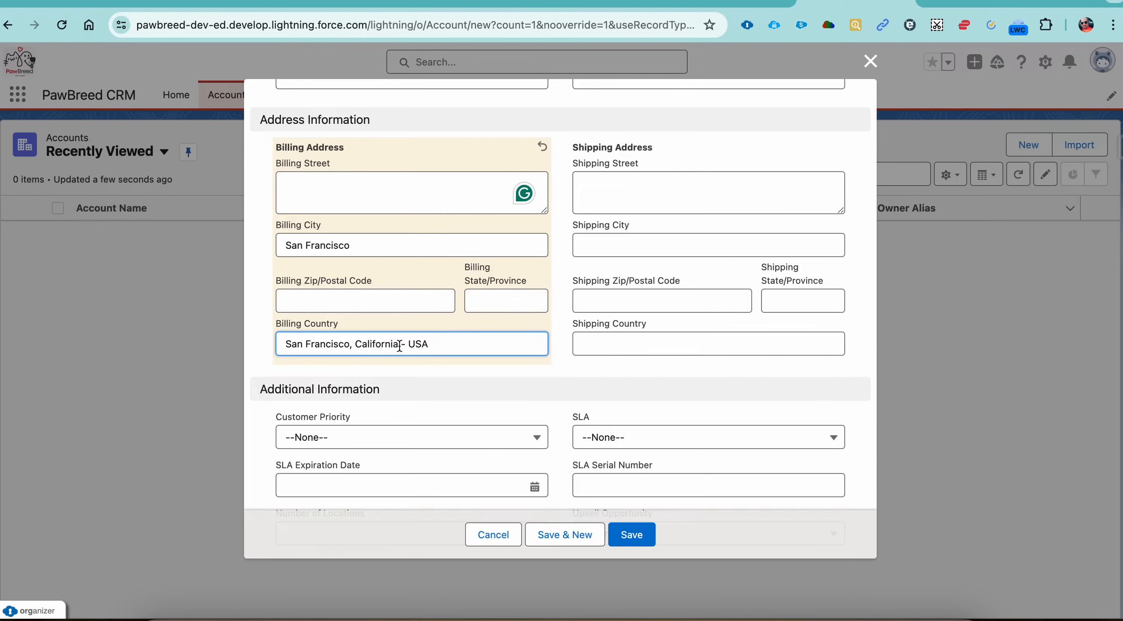
# Step: Move California from Billing Country to Billing State/Province and save the account
pyautogui.doubleClick(380, 345)
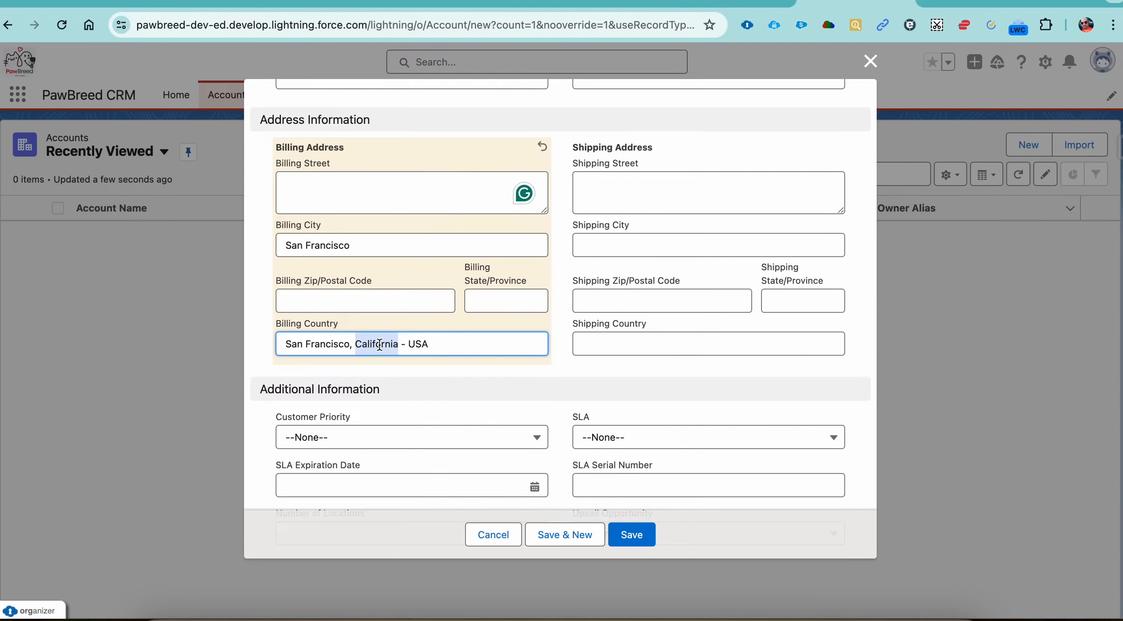
pyautogui.hotkey('ctrl', 'x')
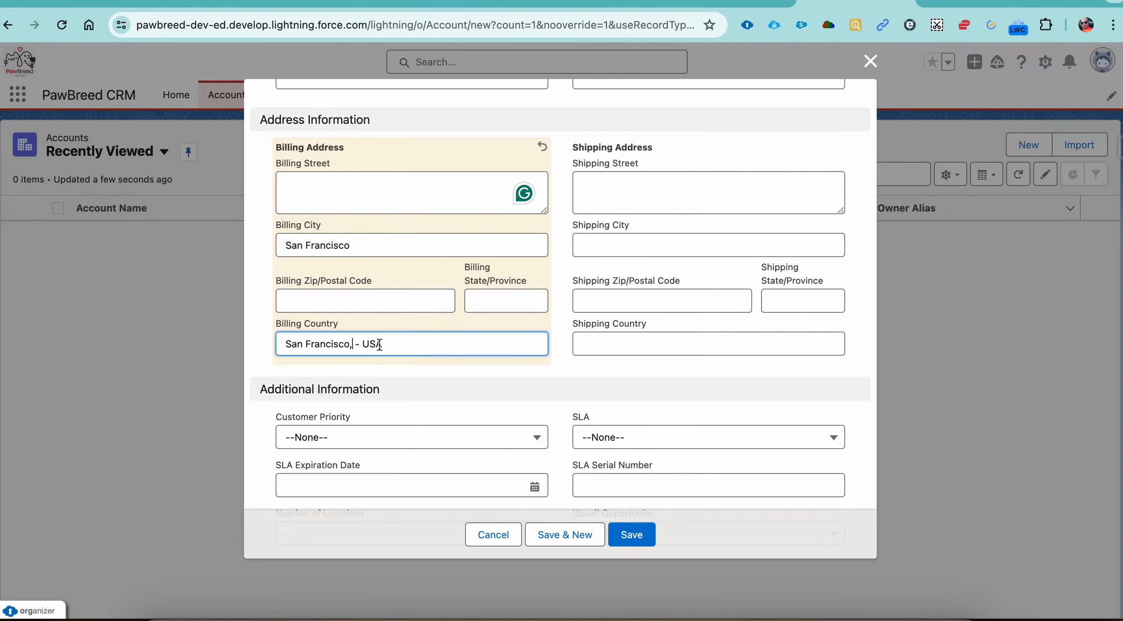
pyautogui.click(497, 300)
pyautogui.hotkey('ctrl', 'v')
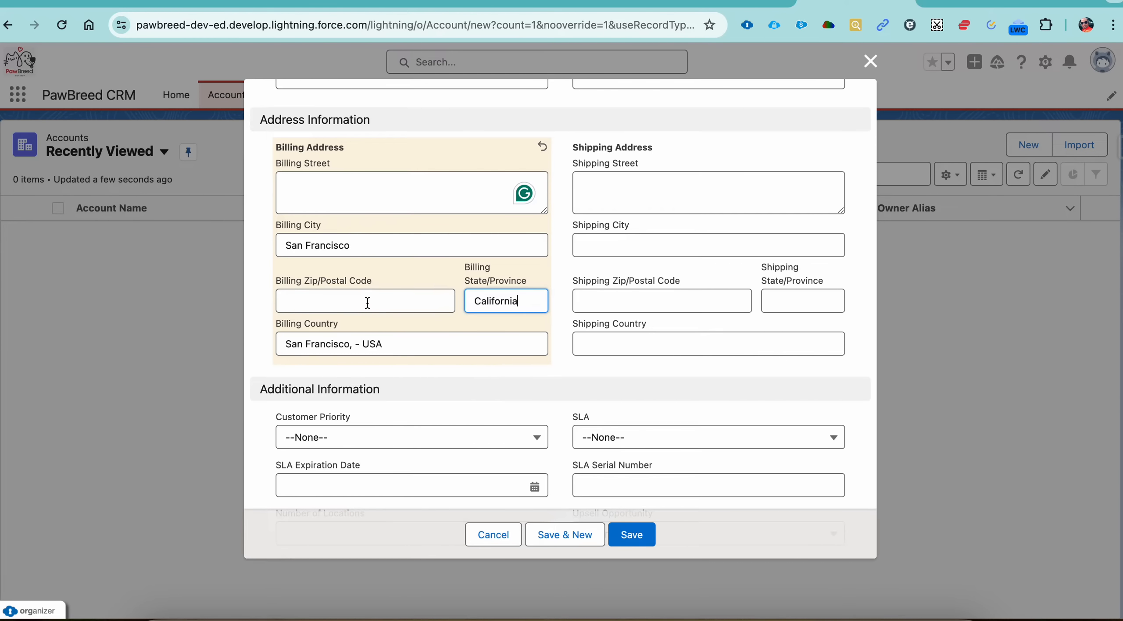
pyautogui.click(637, 532)
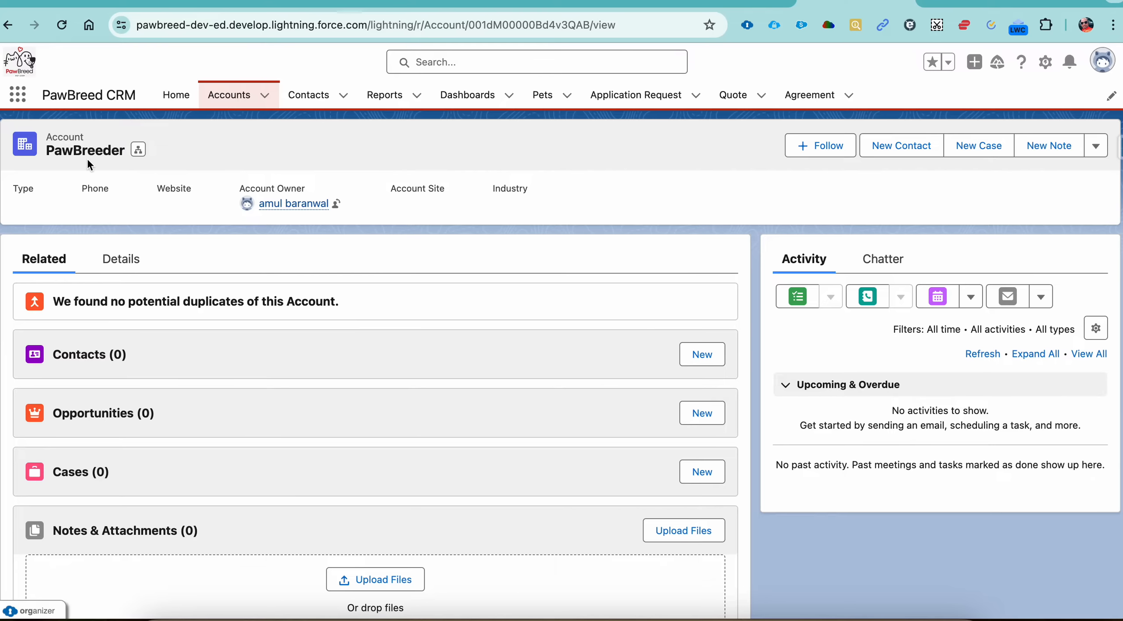
pyautogui.click(543, 96)
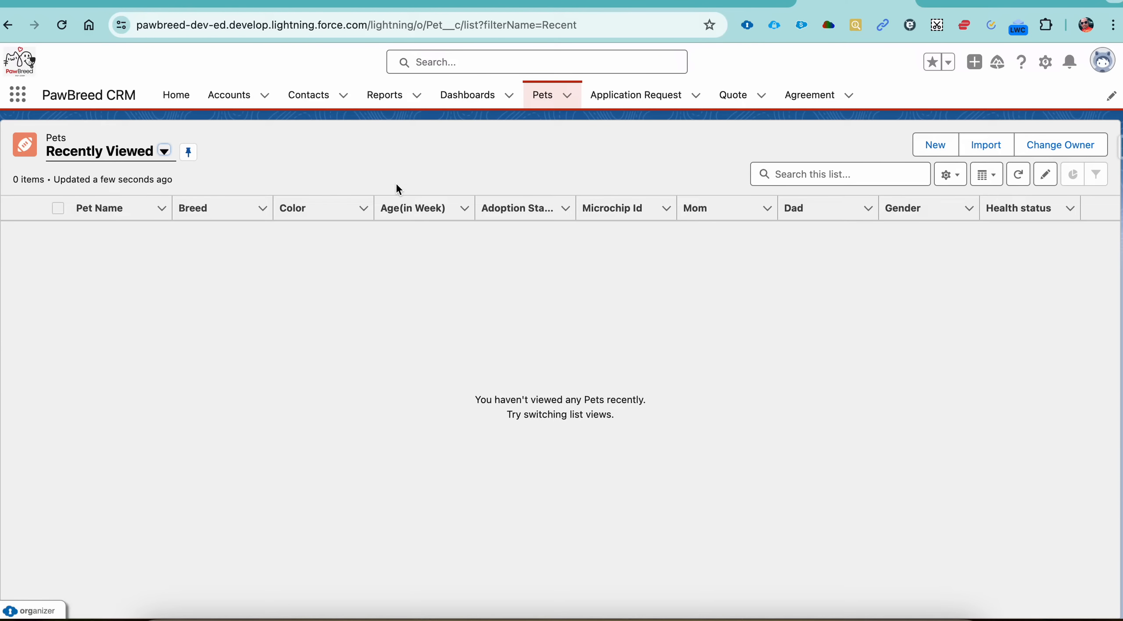
pyautogui.click(942, 149)
pyautogui.scroll(-15, 542, 235)
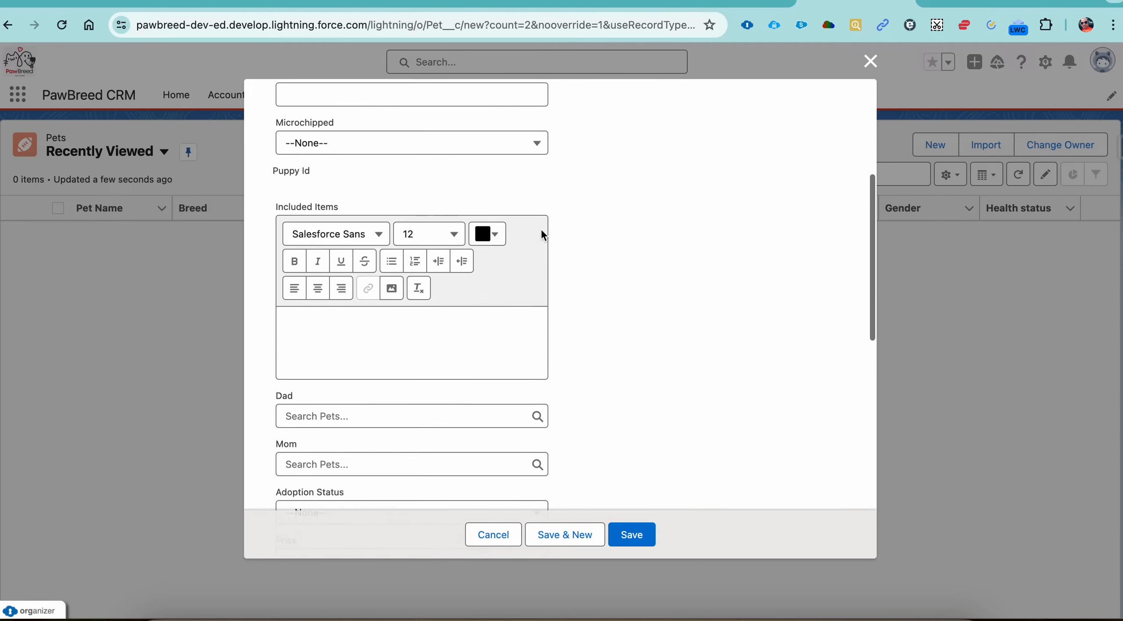
pyautogui.click(392, 432)
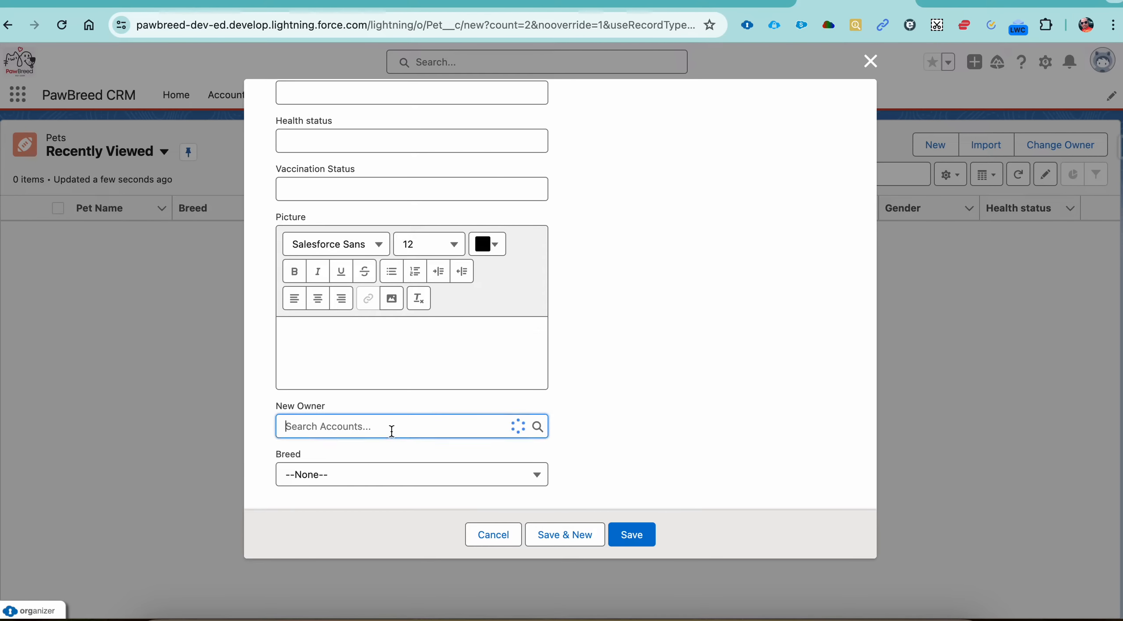
pyautogui.scroll(7, 648, 292)
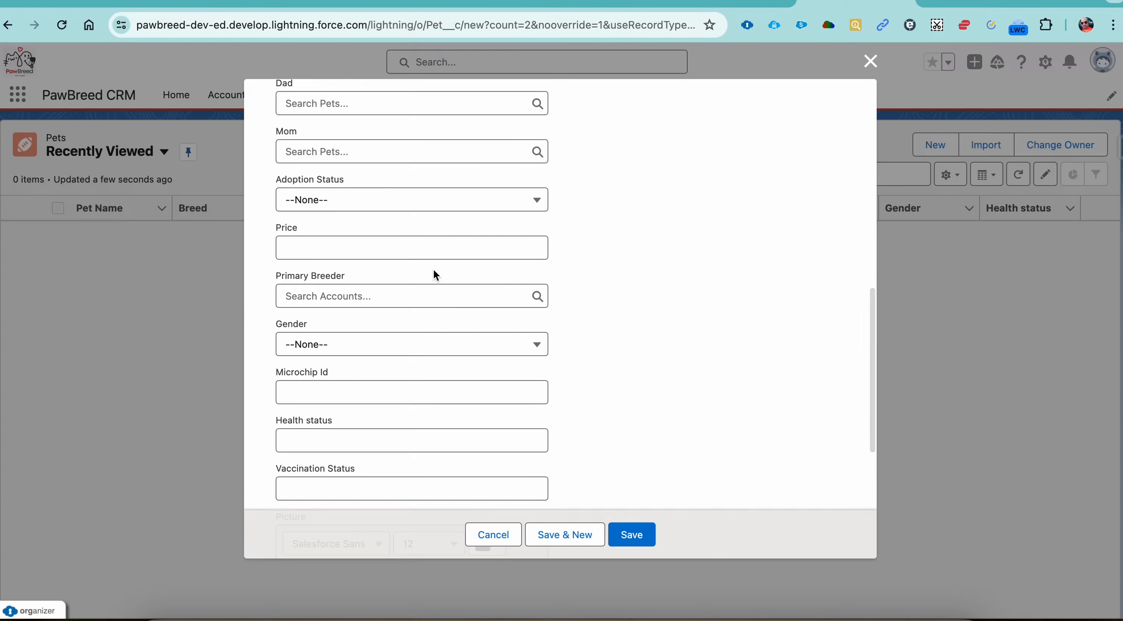
pyautogui.click(404, 294)
pyautogui.click(348, 353)
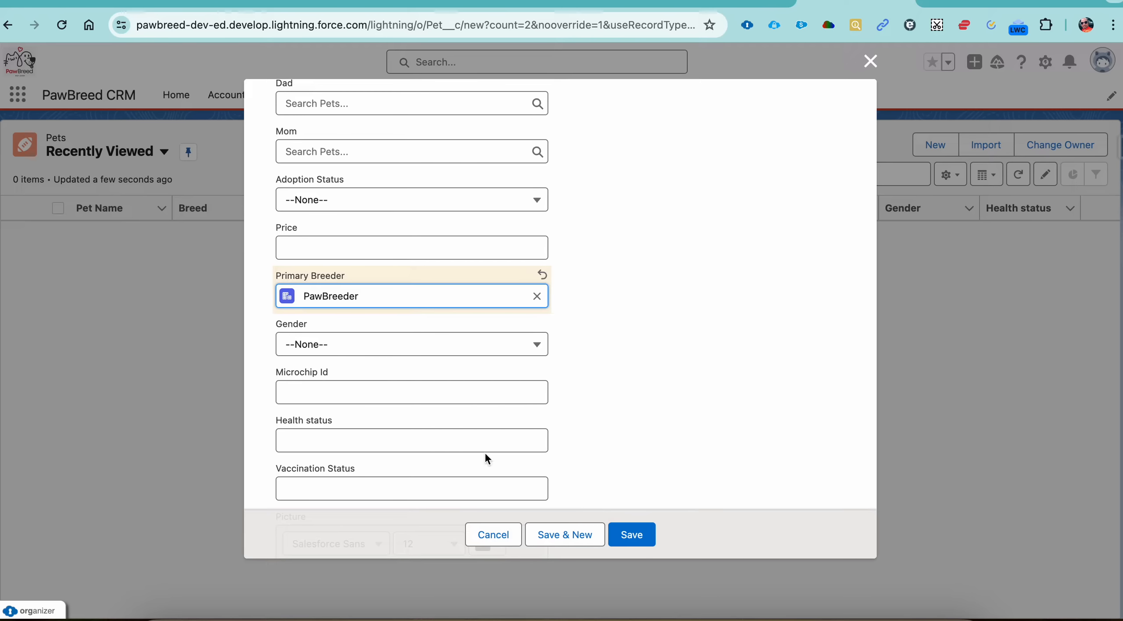
pyautogui.click(495, 535)
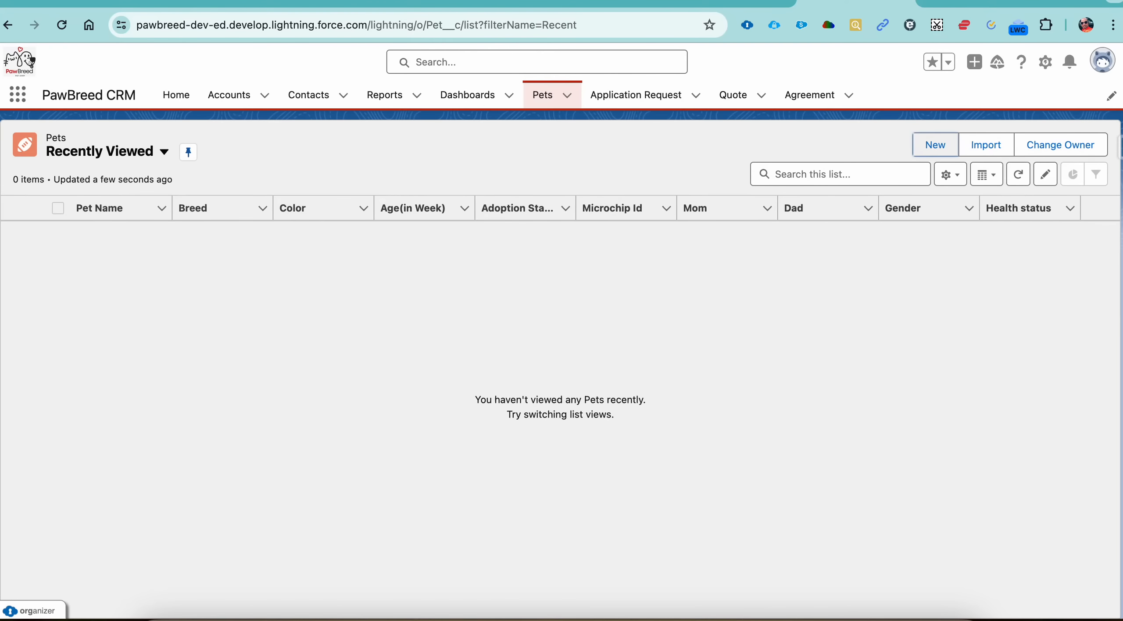
# Step: Switch to the PawBreed Data spreadsheet in Google Sheets, download its Pet sheet as comma-separated values, and show the file in its folder
pyautogui.click(734, 2)
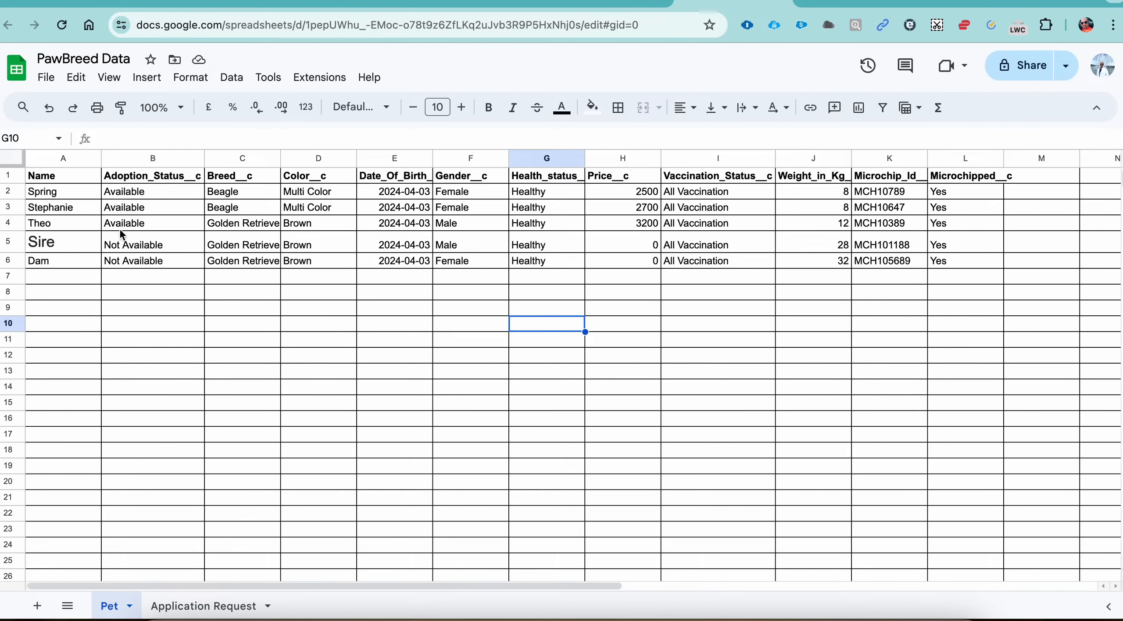
pyautogui.click(57, 194)
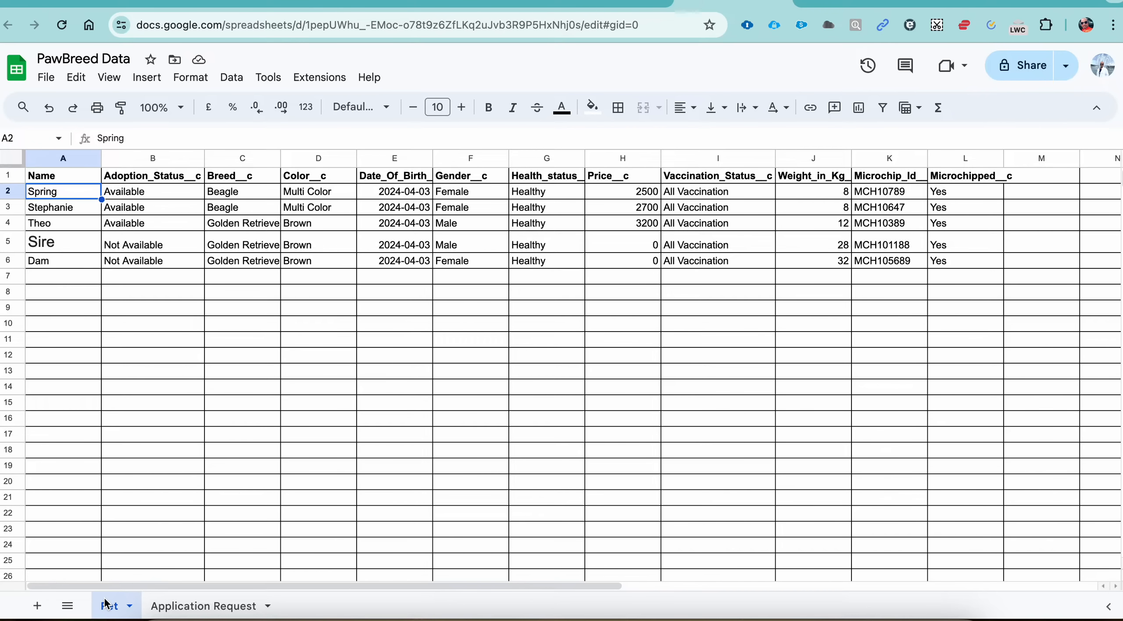
pyautogui.click(48, 83)
pyautogui.moveTo(86, 256)
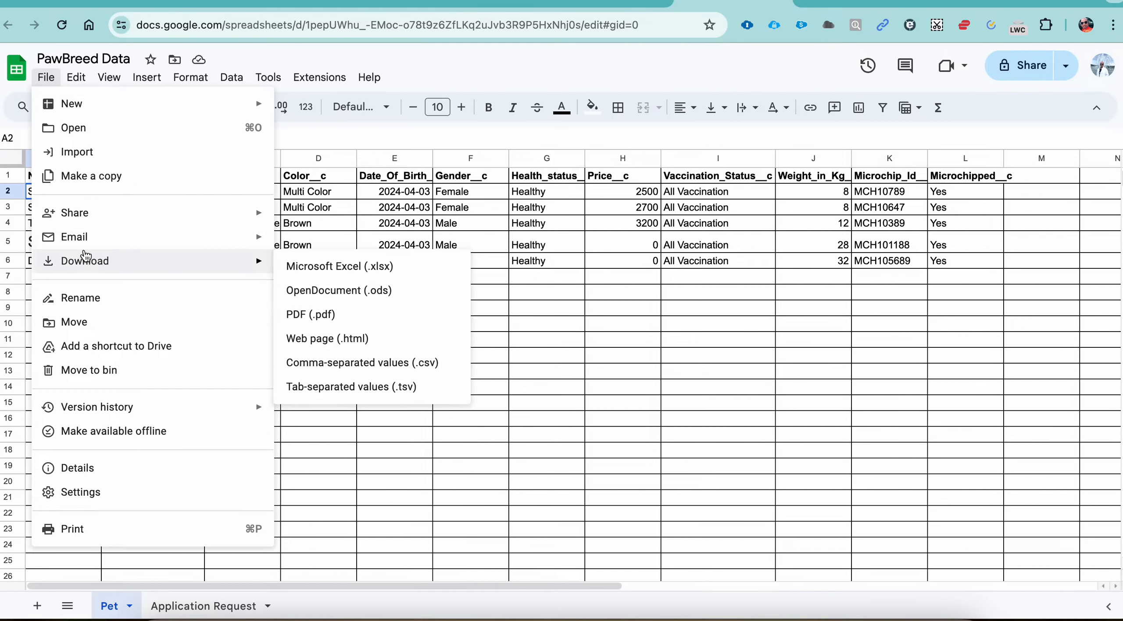
pyautogui.click(329, 361)
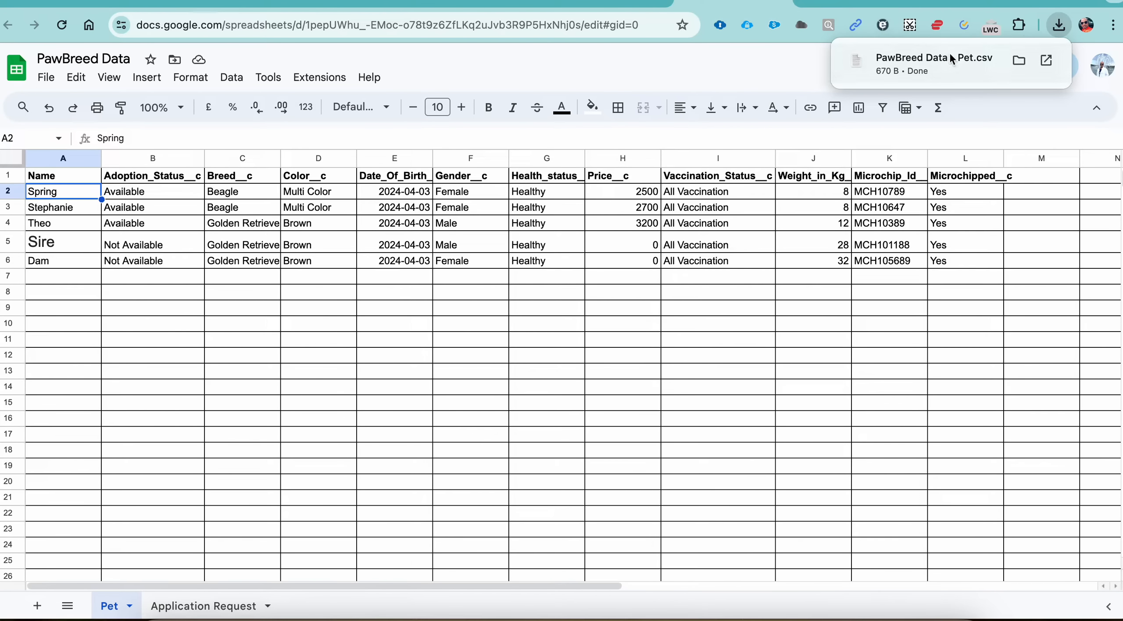
pyautogui.click(1018, 61)
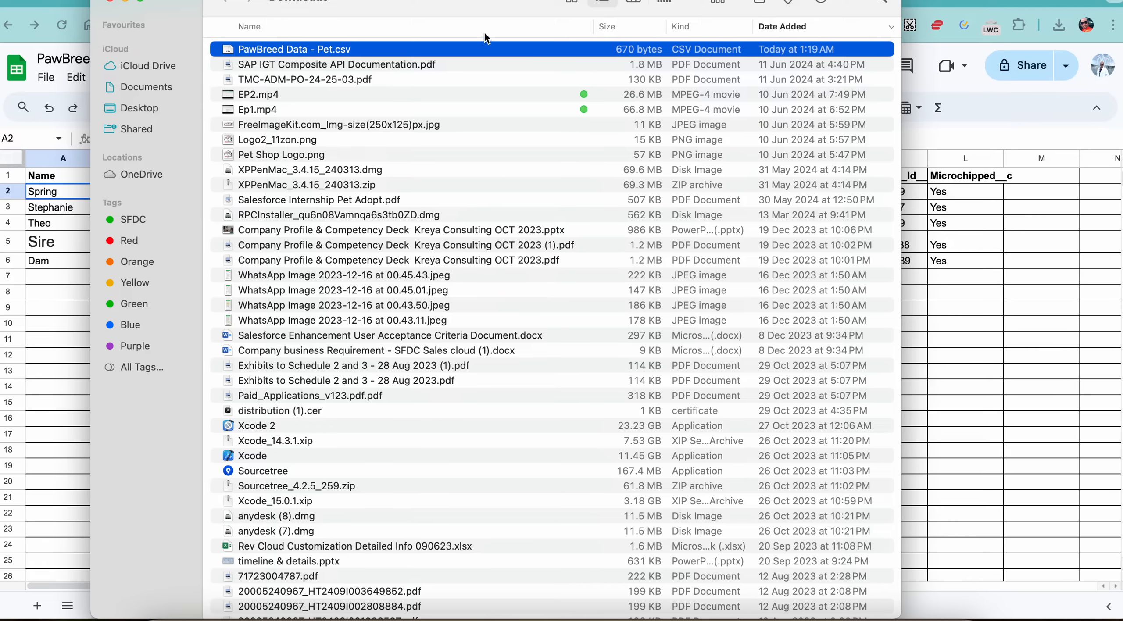
# Step: Assign the SFDC tag to the downloaded file PawBreed Data - Pet.csv
pyautogui.rightClick(417, 49)
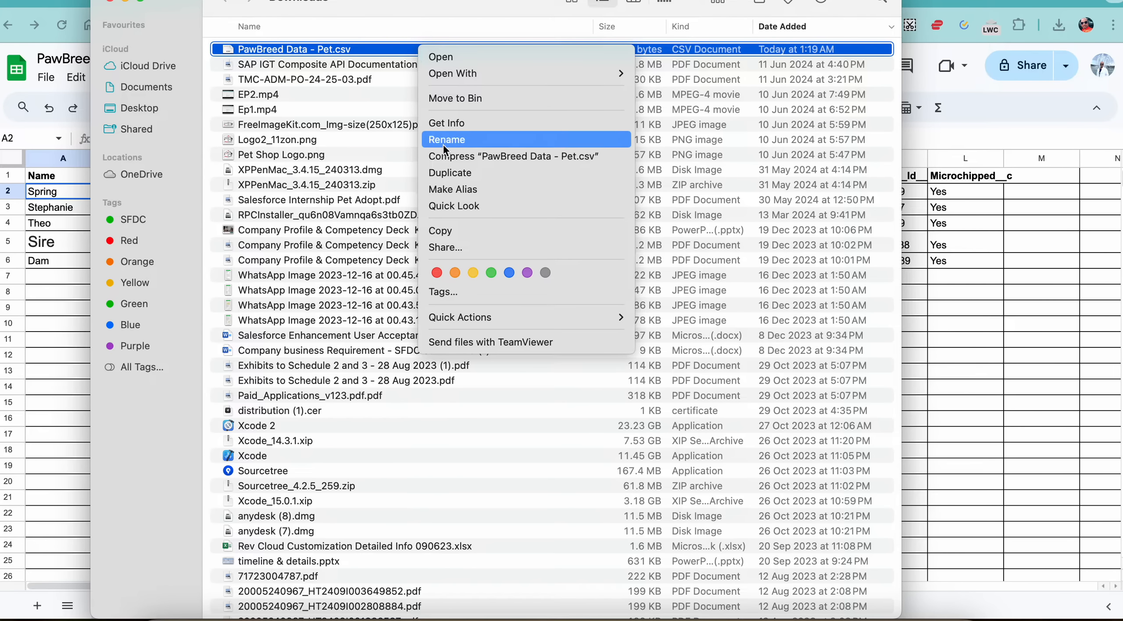
pyautogui.click(465, 290)
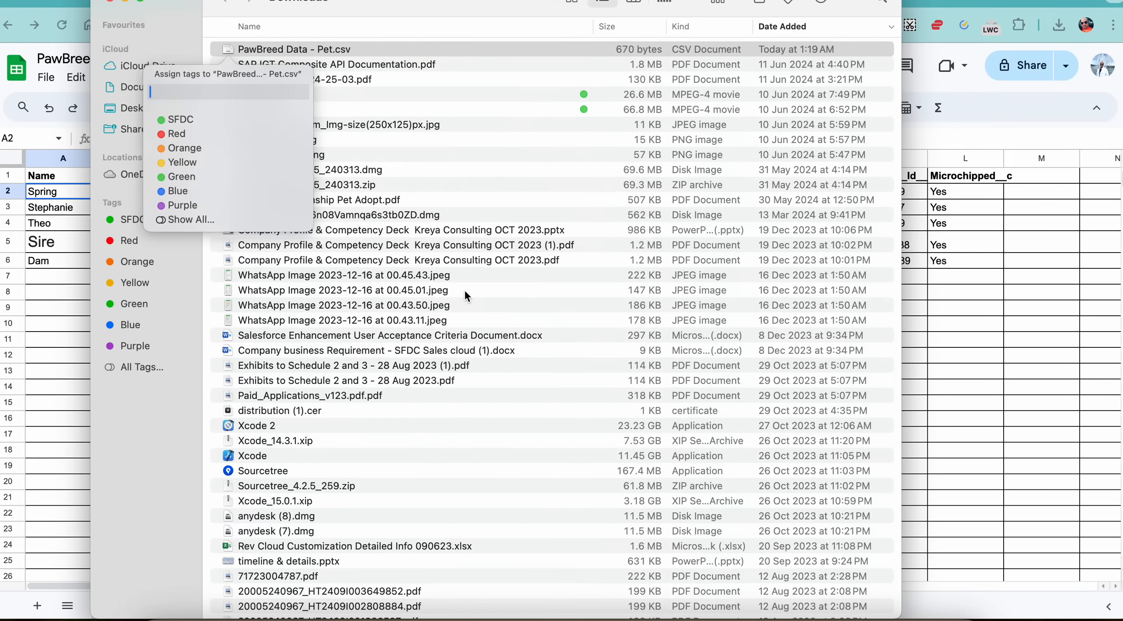
pyautogui.click(184, 119)
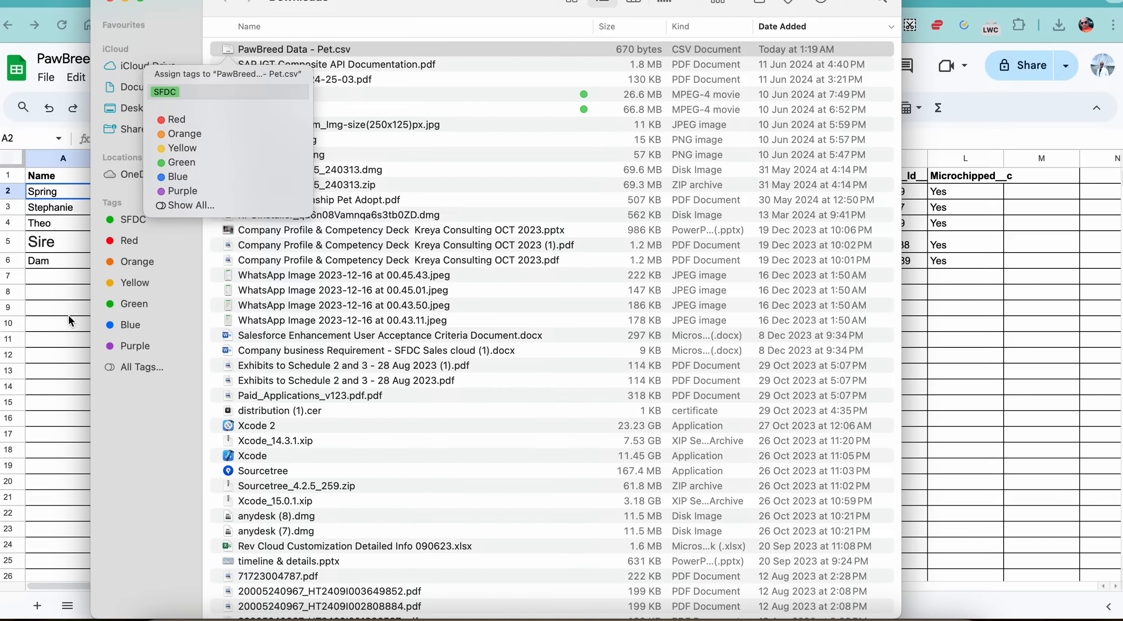
pyautogui.press('Return')
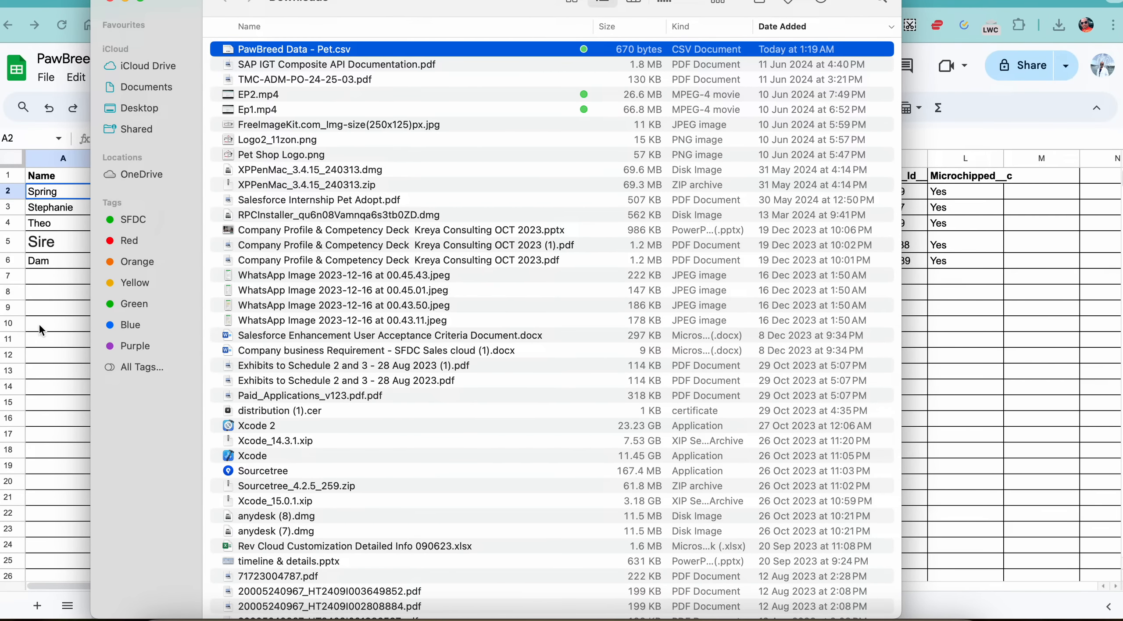
# Step: Switch to Salesforce, start a data import from the Pets list, and set it to add new Pets records
pyautogui.click(44, 307)
pyautogui.click(848, 2)
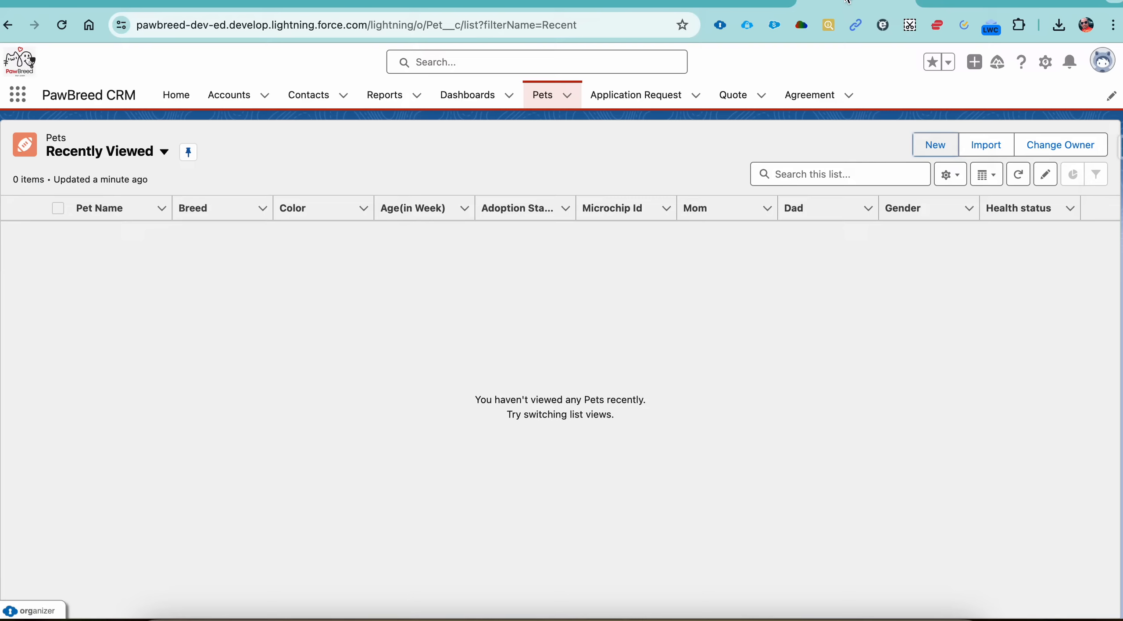
pyautogui.click(543, 98)
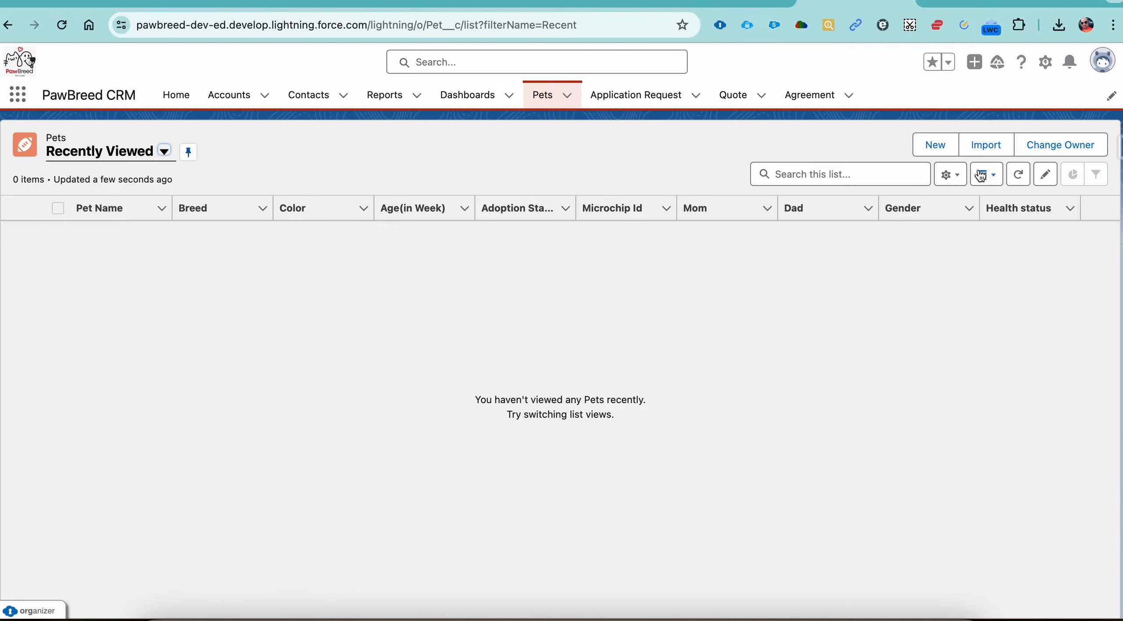
pyautogui.click(987, 147)
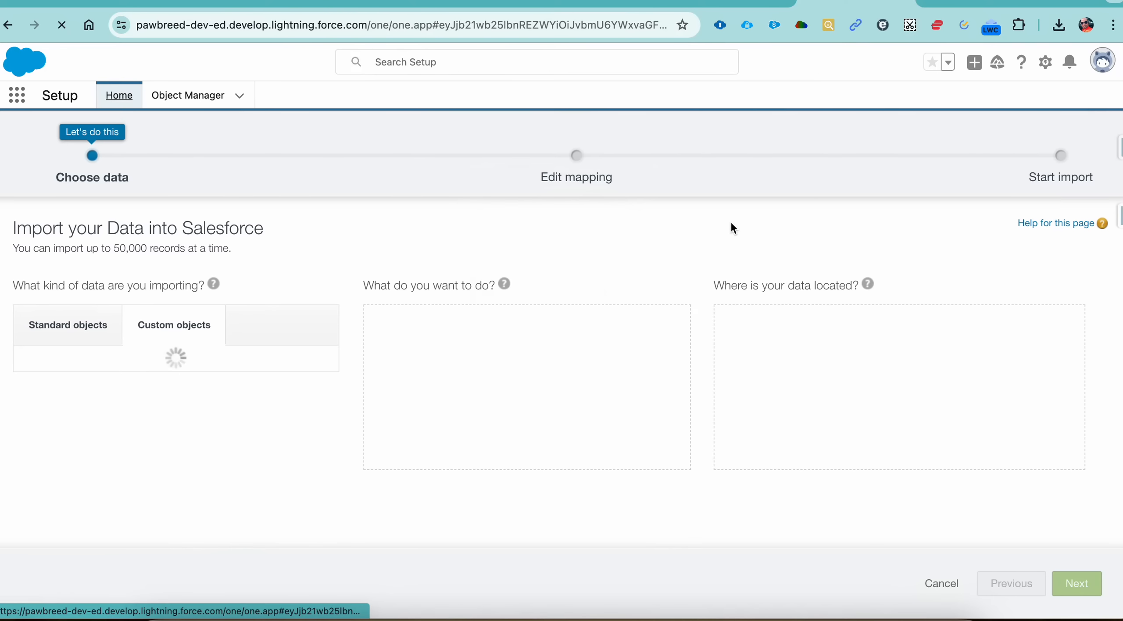
pyautogui.click(213, 378)
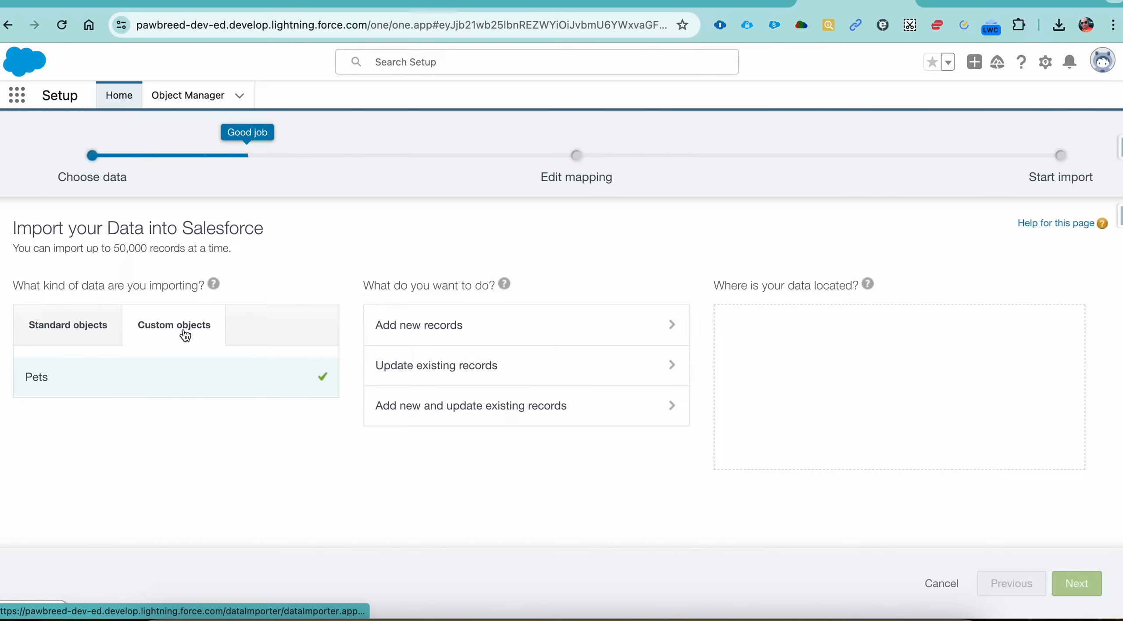
pyautogui.click(457, 330)
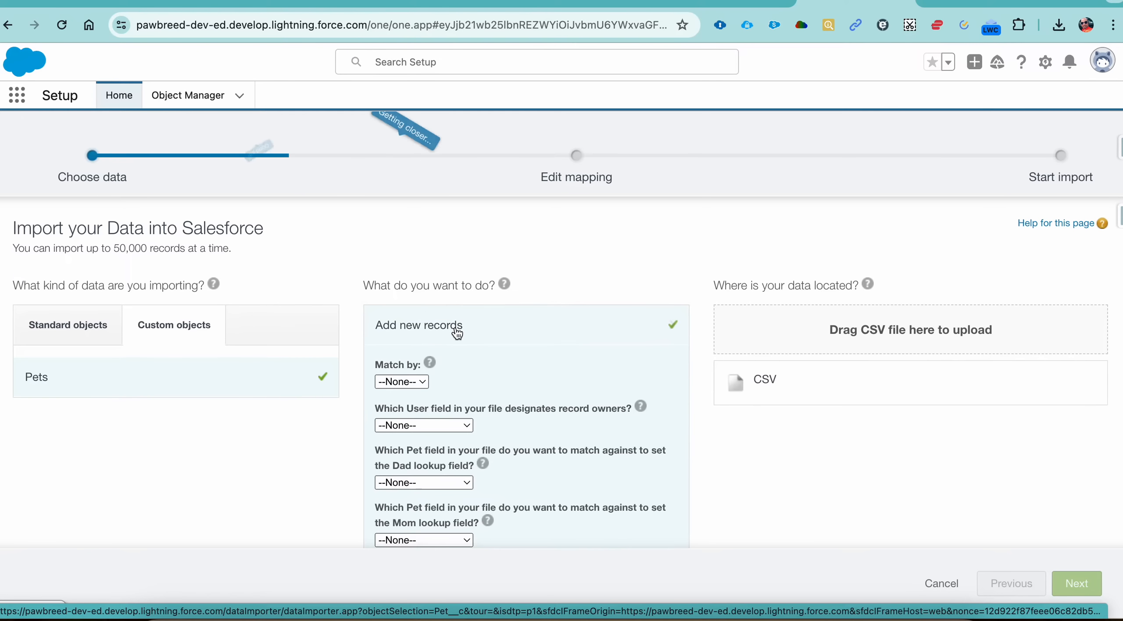
# Step: Choose the SFDC-tagged PawBreed Data - Pet.csv as the CSV source and proceed to the field mapping
pyautogui.click(765, 381)
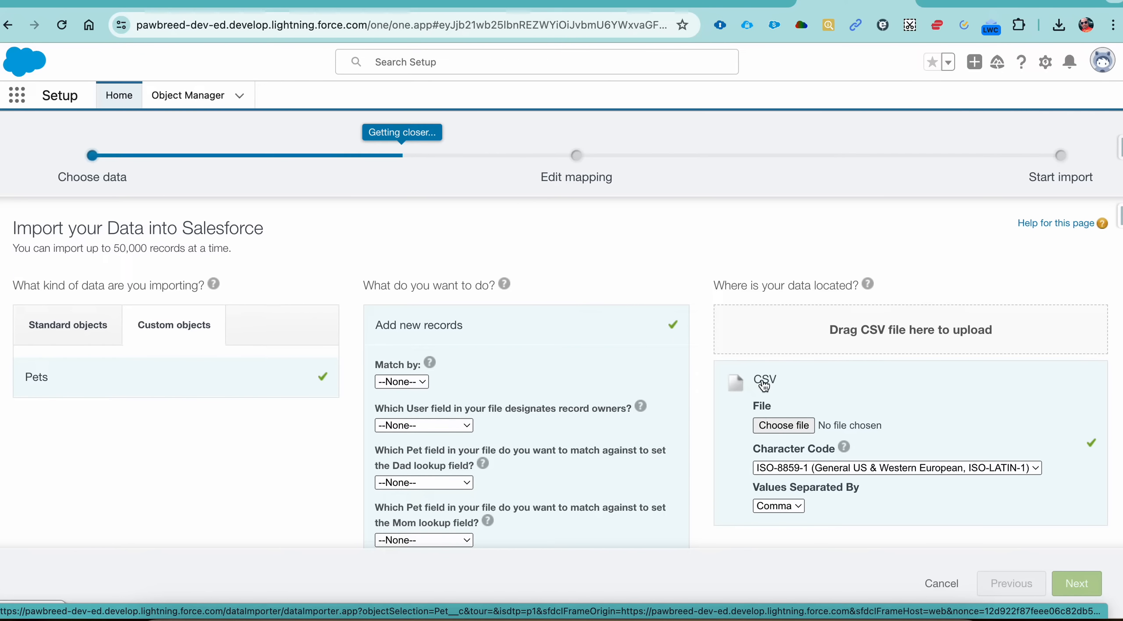
pyautogui.click(784, 426)
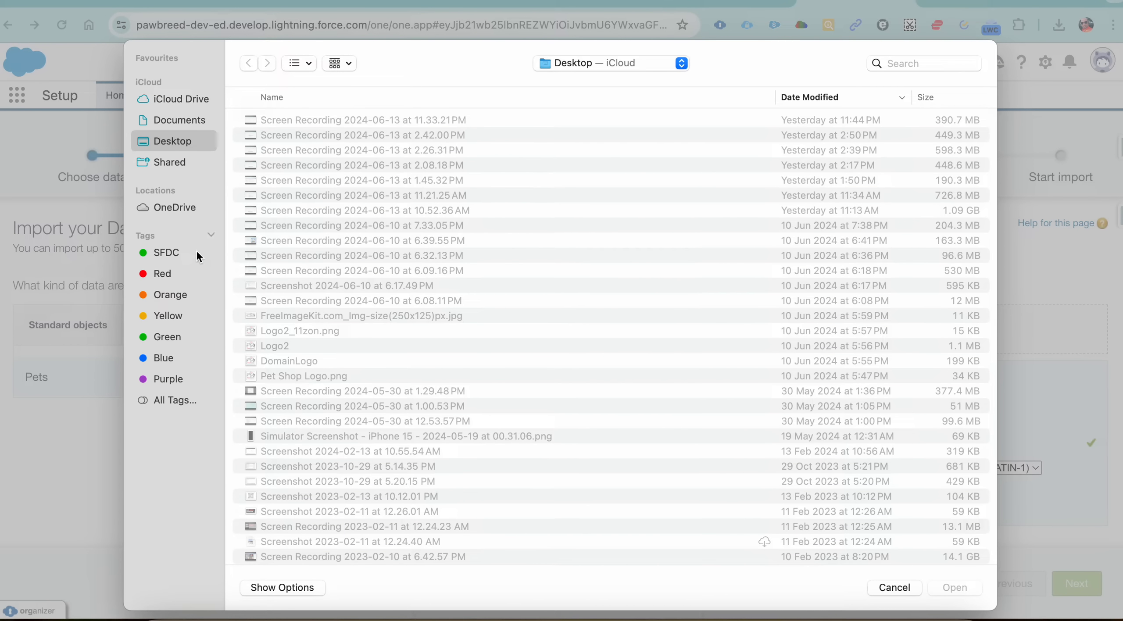
pyautogui.click(166, 255)
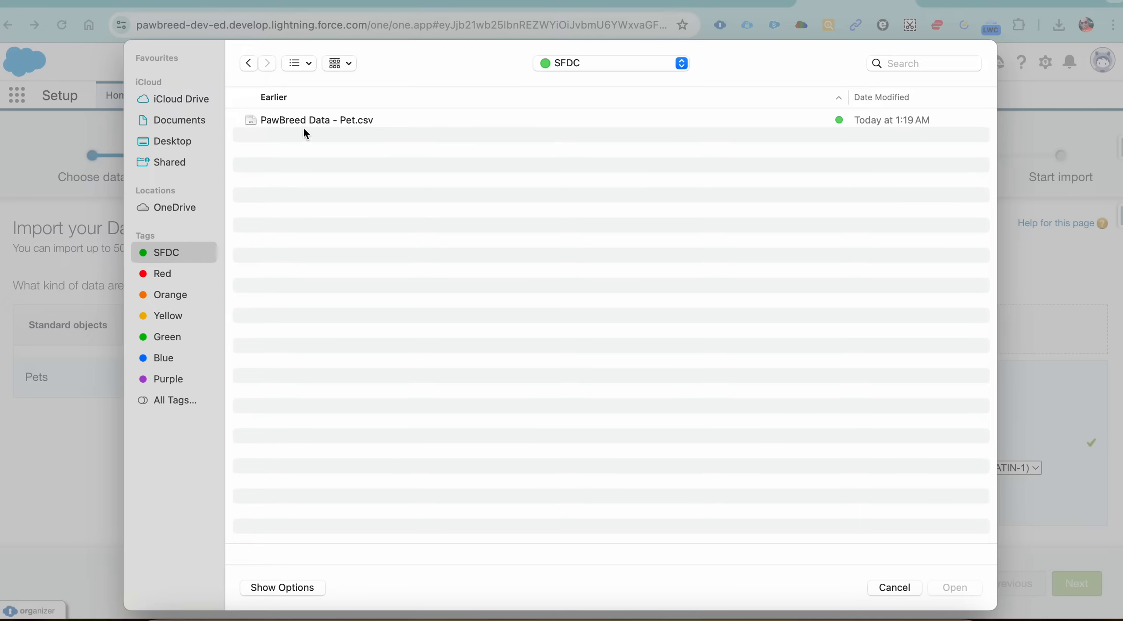
pyautogui.doubleClick(306, 127)
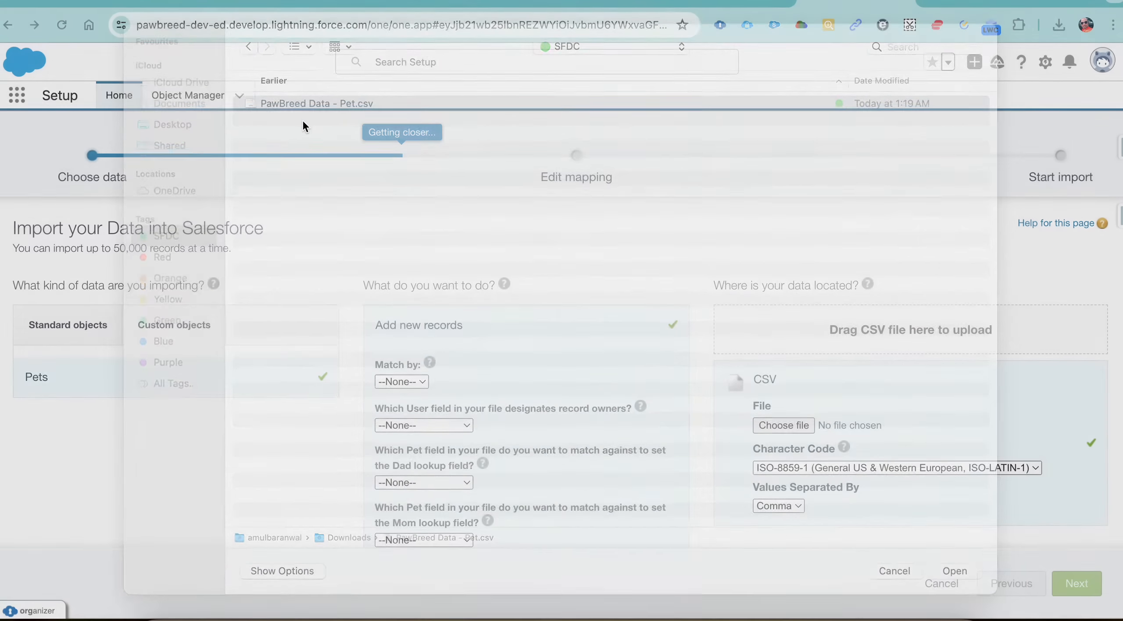
pyautogui.scroll(-7, 664, 394)
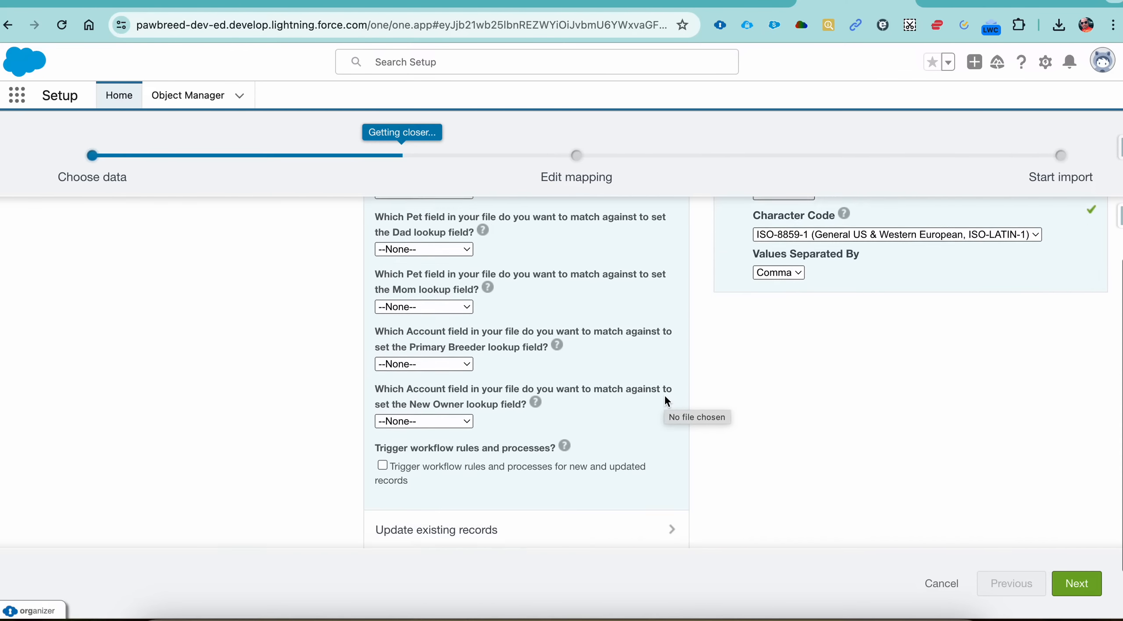
pyautogui.click(1074, 577)
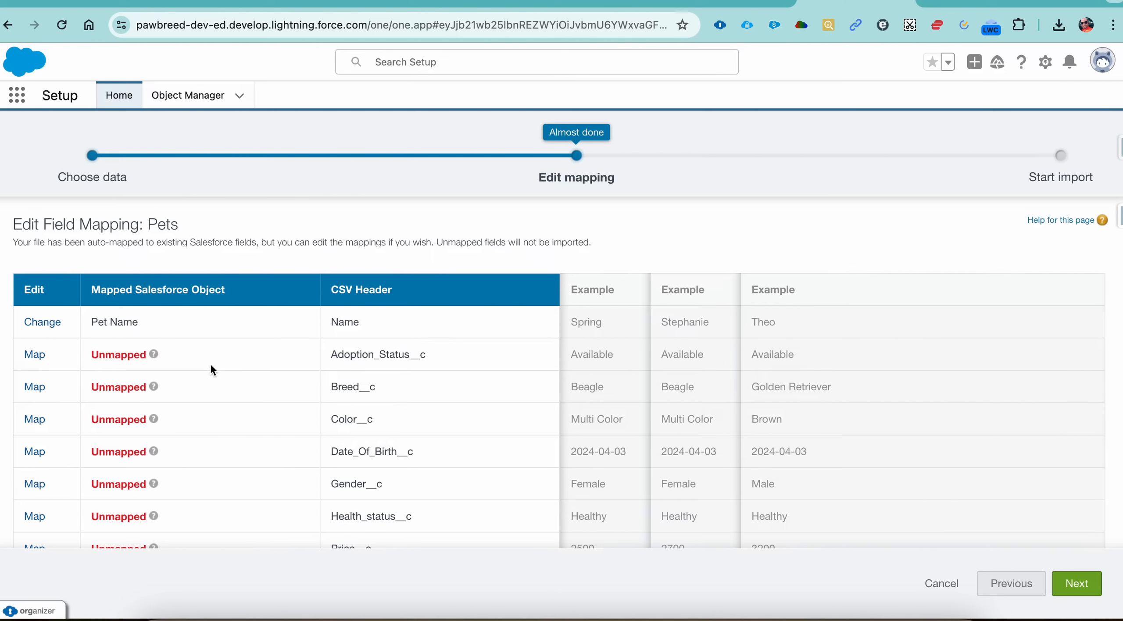
# Step: Review the unmapped CSV headers and map Adoption_Status__c to the Adoption Status field
pyautogui.scroll(-3, 186, 358)
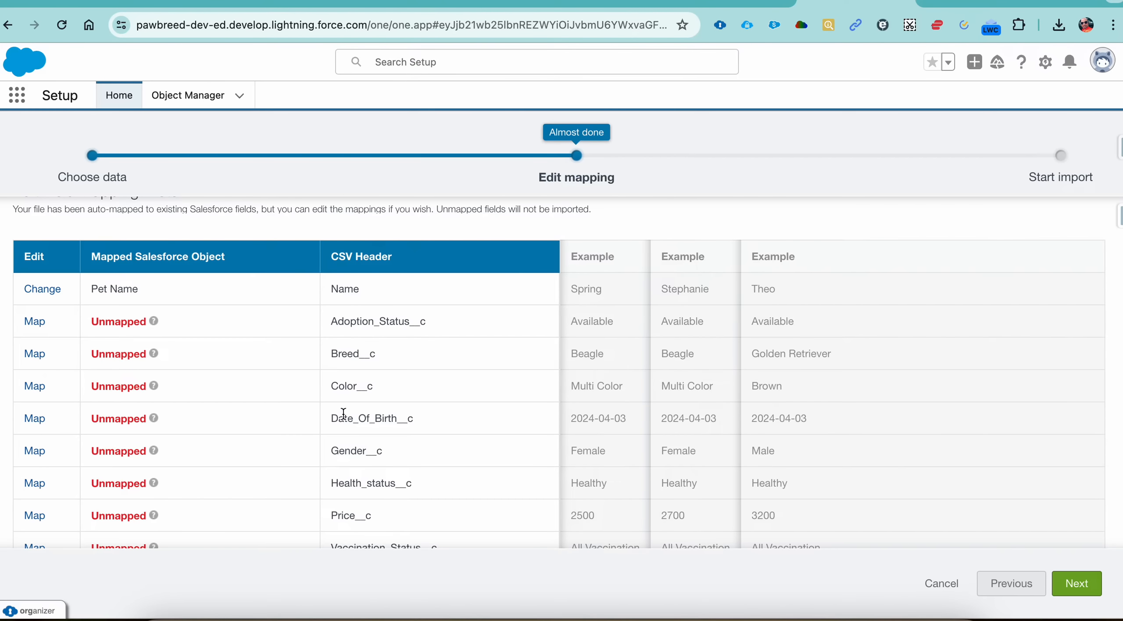
pyautogui.scroll(-4, 337, 427)
pyautogui.scroll(6, 337, 428)
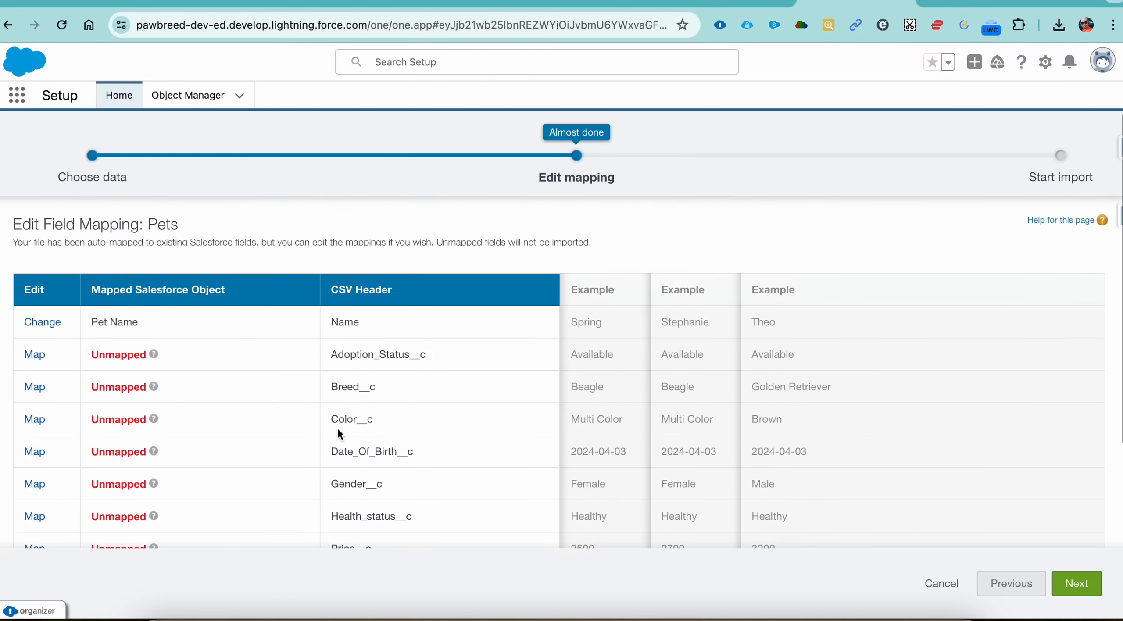
pyautogui.click(35, 354)
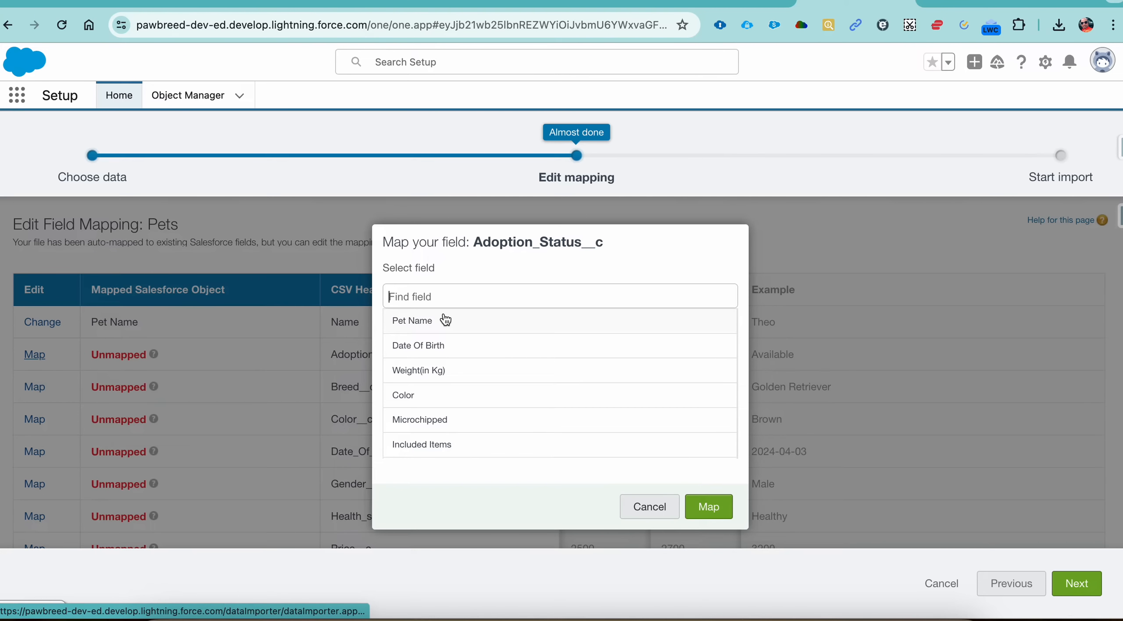
pyautogui.write('ad')
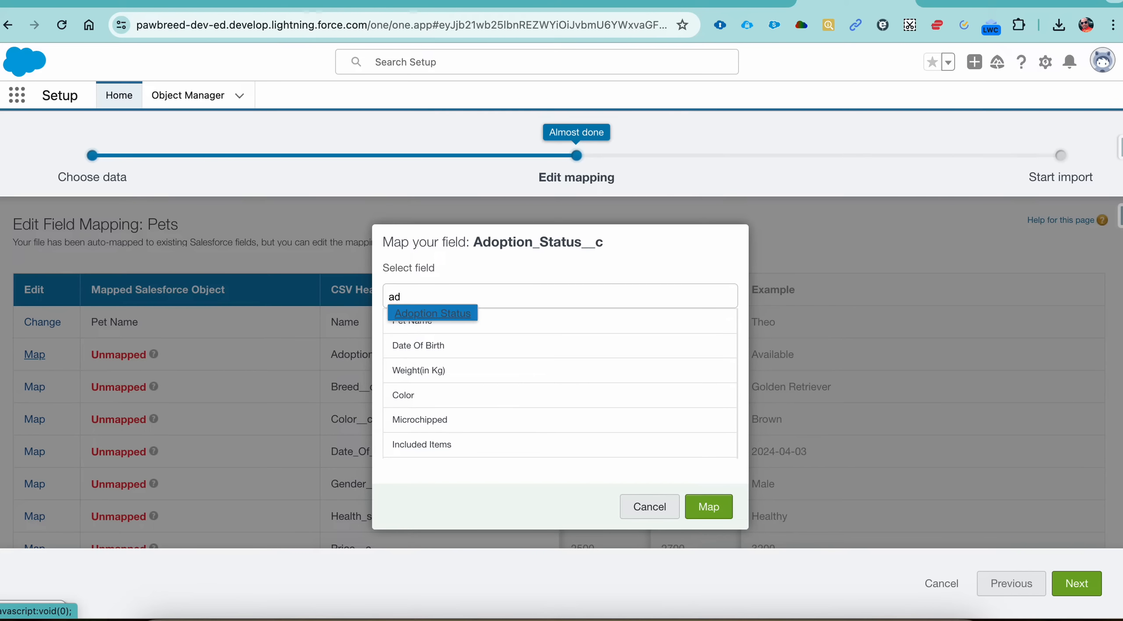
pyautogui.click(461, 318)
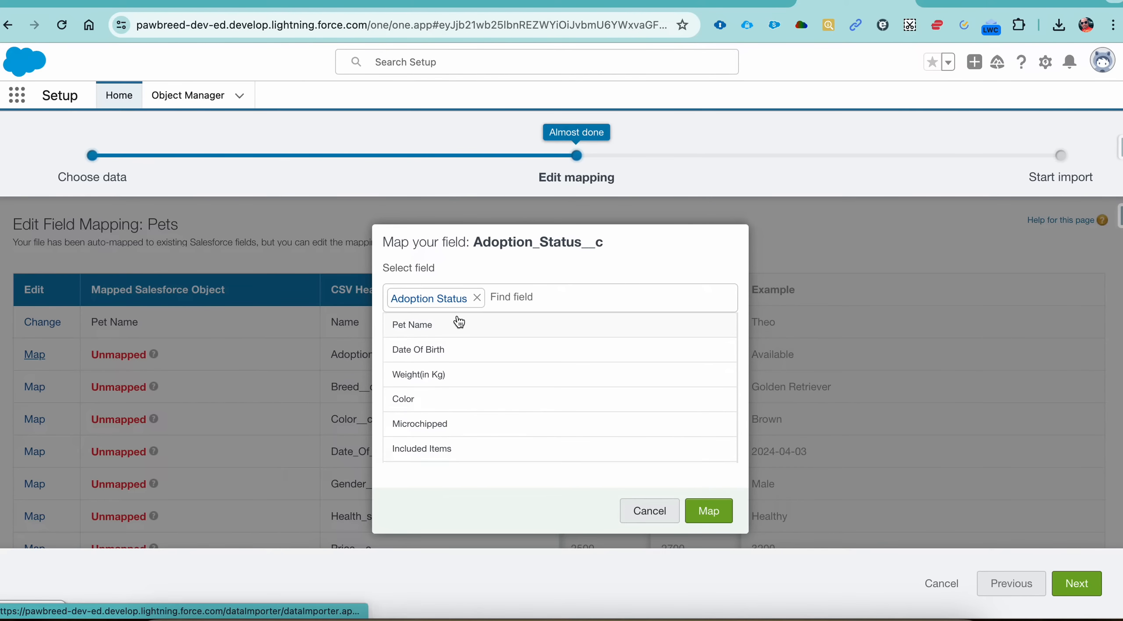
pyautogui.click(706, 508)
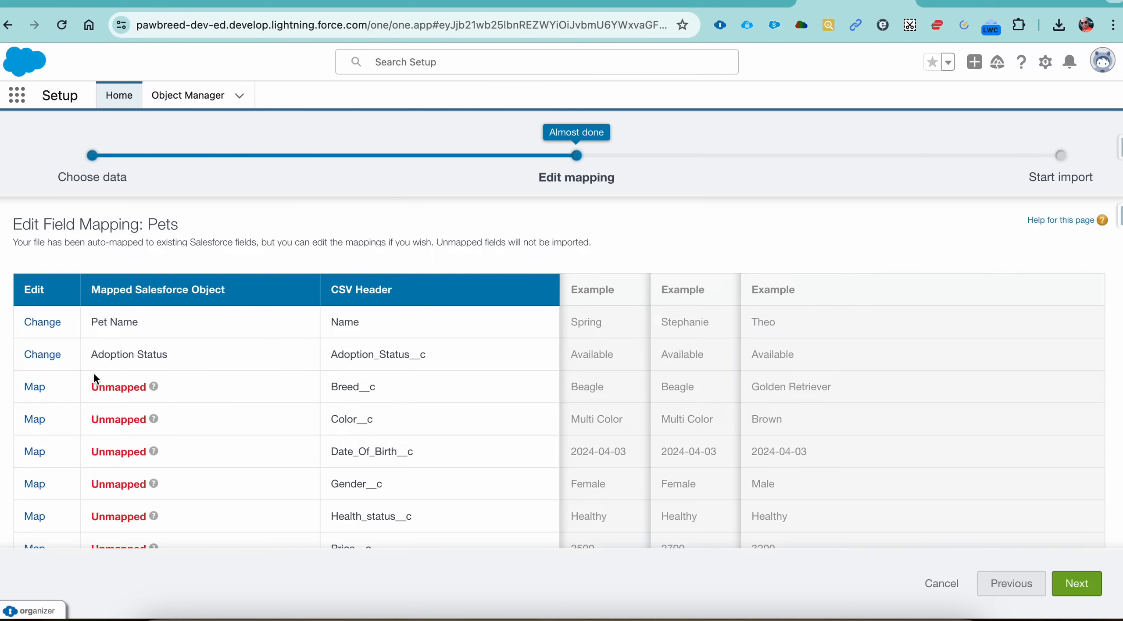
# Step: Map the CSV header Breed__c to the Breed field of the Pets object
pyautogui.click(35, 387)
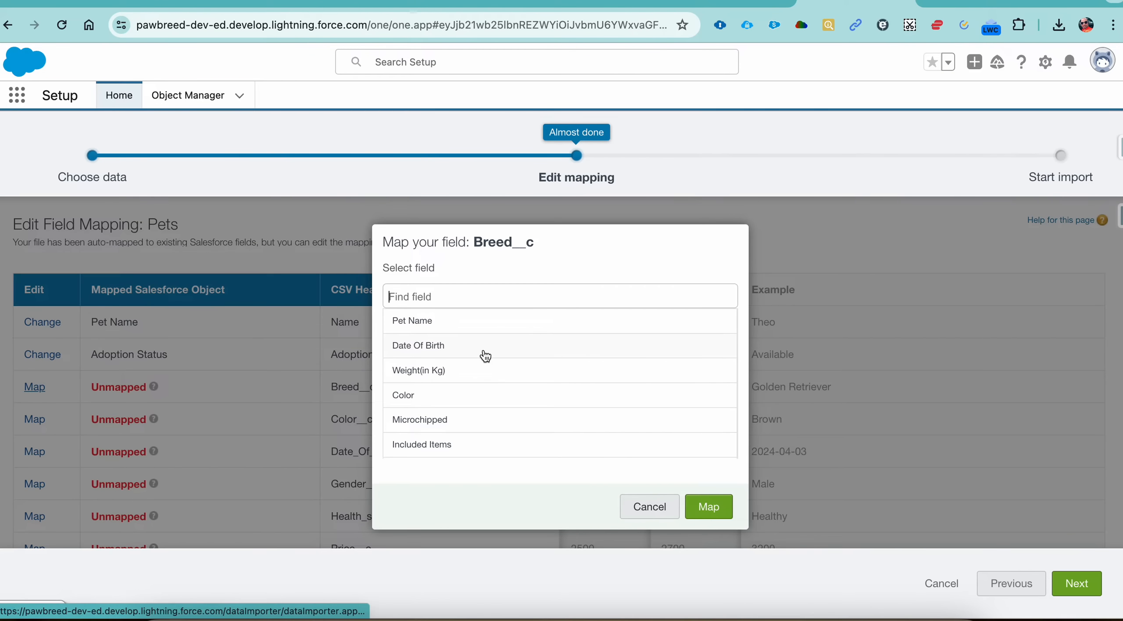
pyautogui.write('bree')
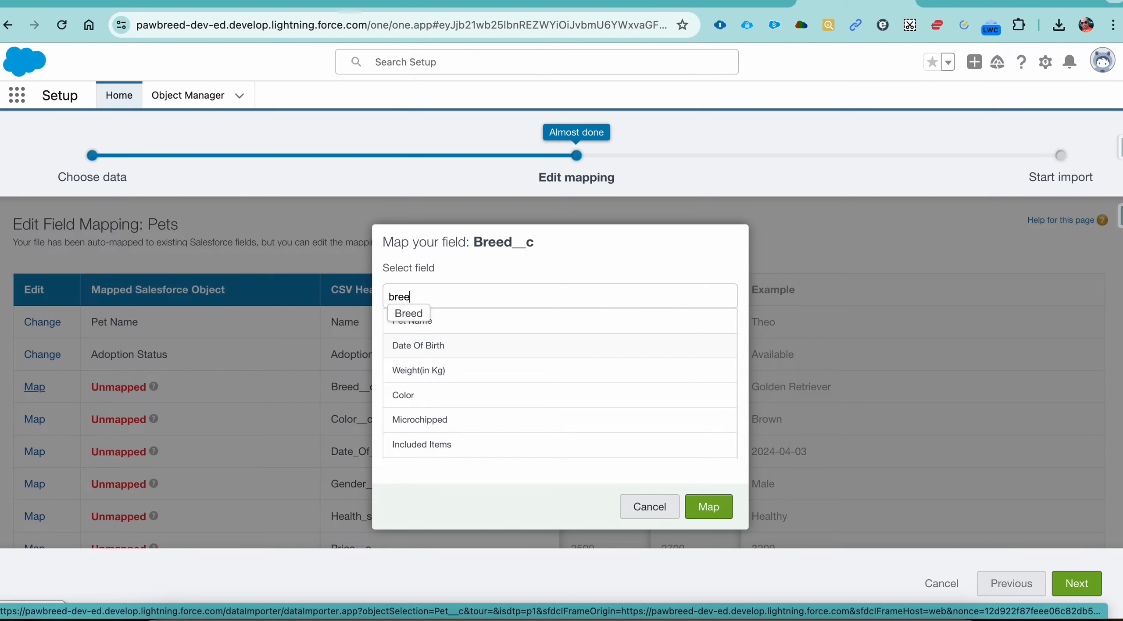
pyautogui.click(422, 318)
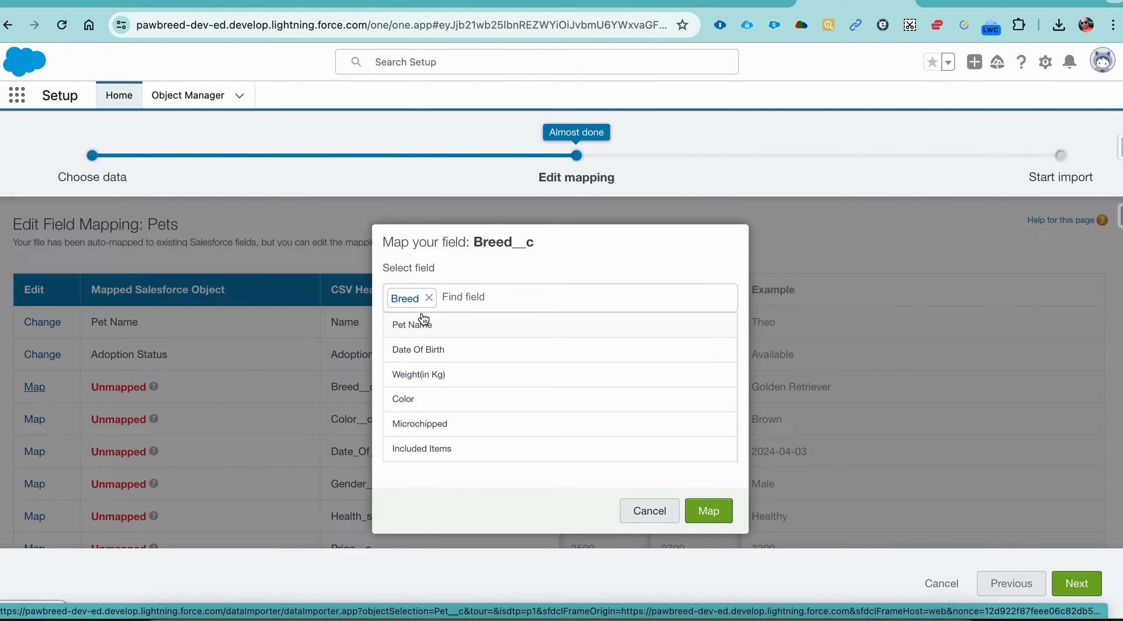
pyautogui.click(698, 509)
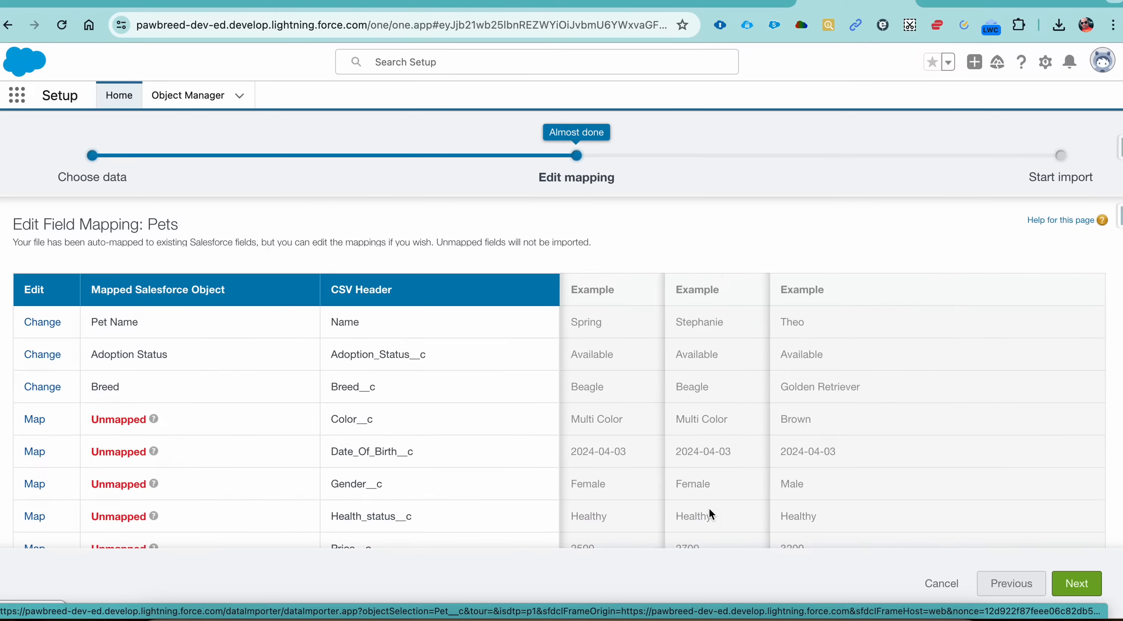
# Step: Map the CSV header Color__c to the Color field of the Pets object
pyautogui.click(40, 421)
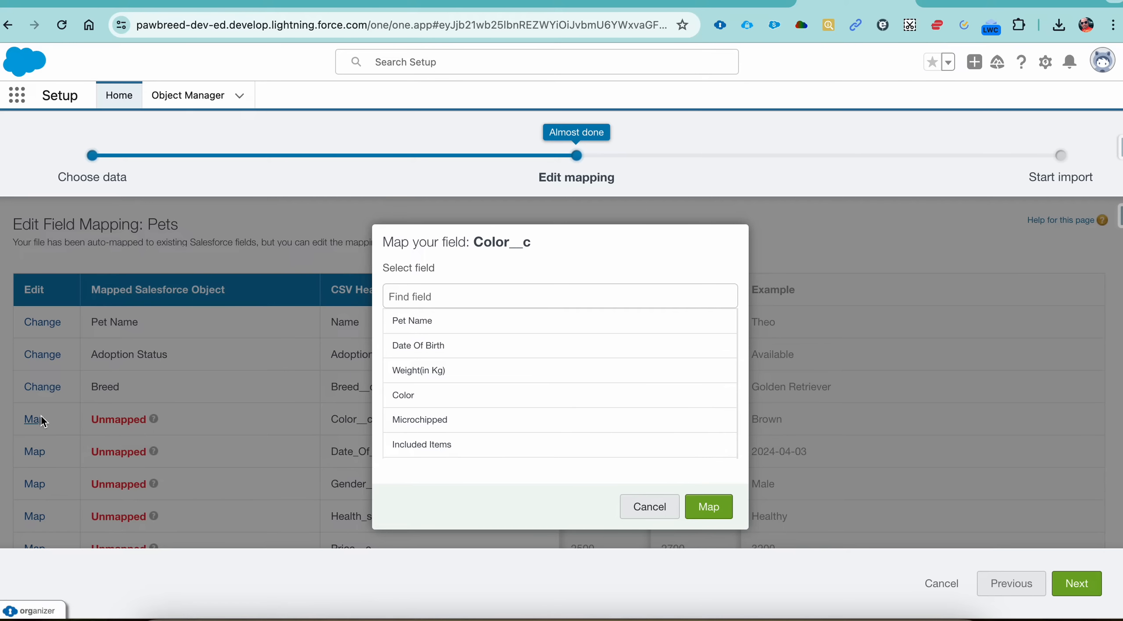
pyautogui.write('colo')
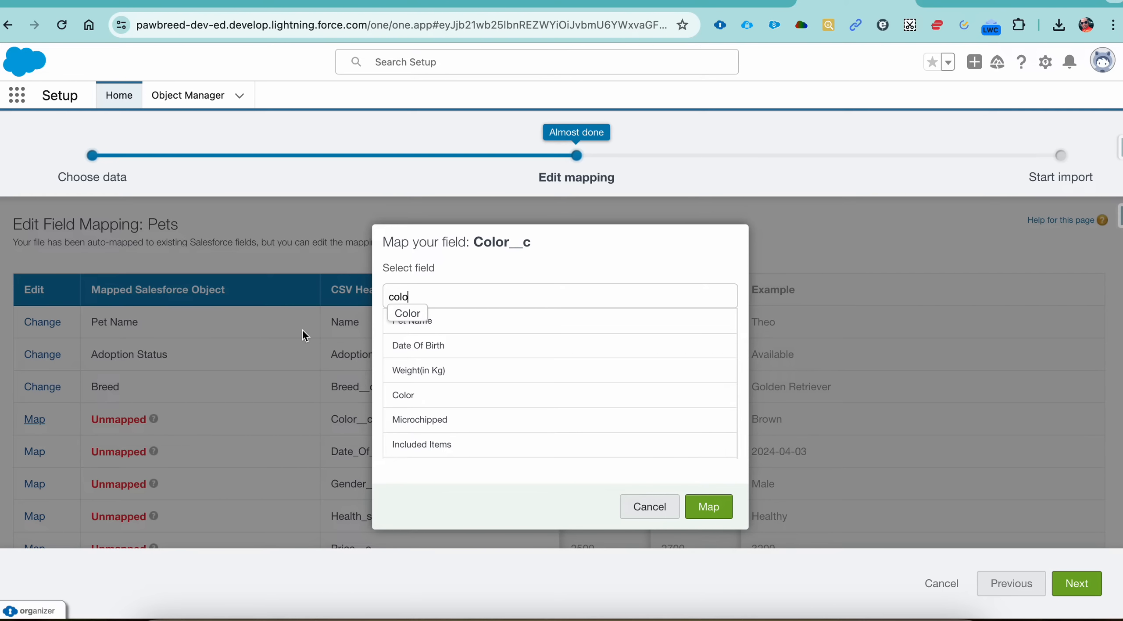
pyautogui.click(405, 315)
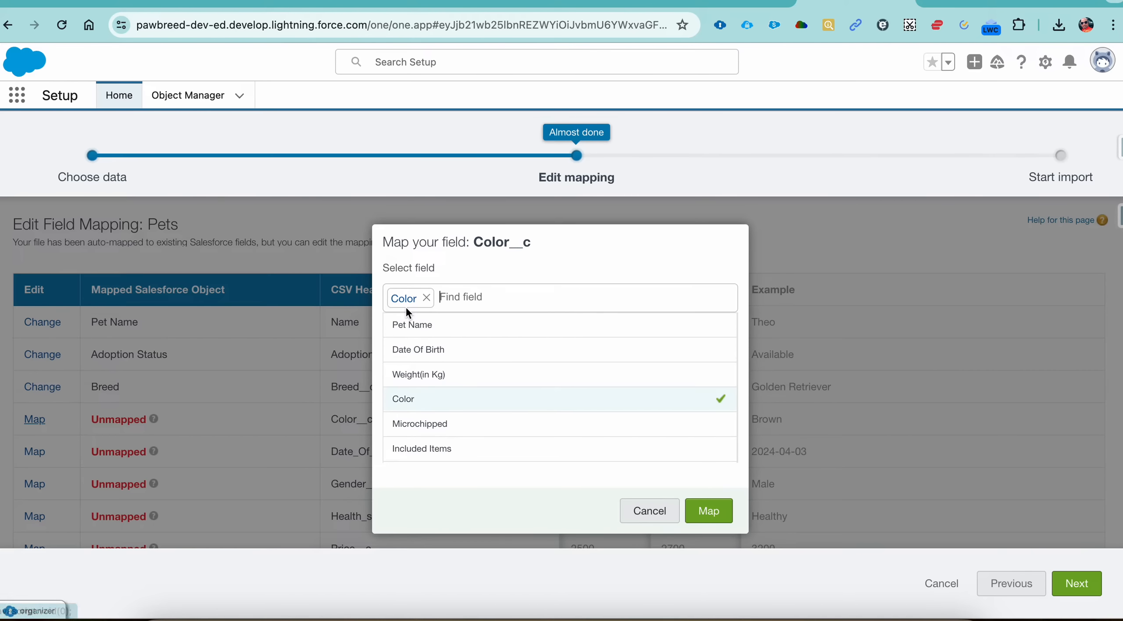
pyautogui.click(712, 510)
# Step: Map the CSV header Date_Of_Birth__c to the Date Of Birth field of the Pets object
pyautogui.click(35, 452)
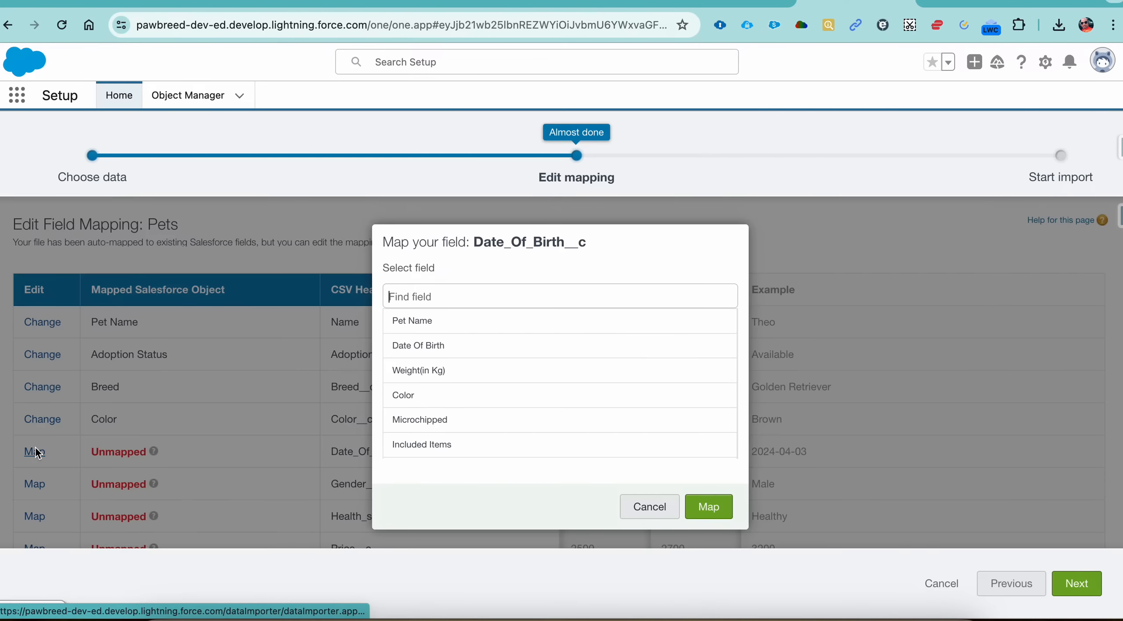
pyautogui.write('date')
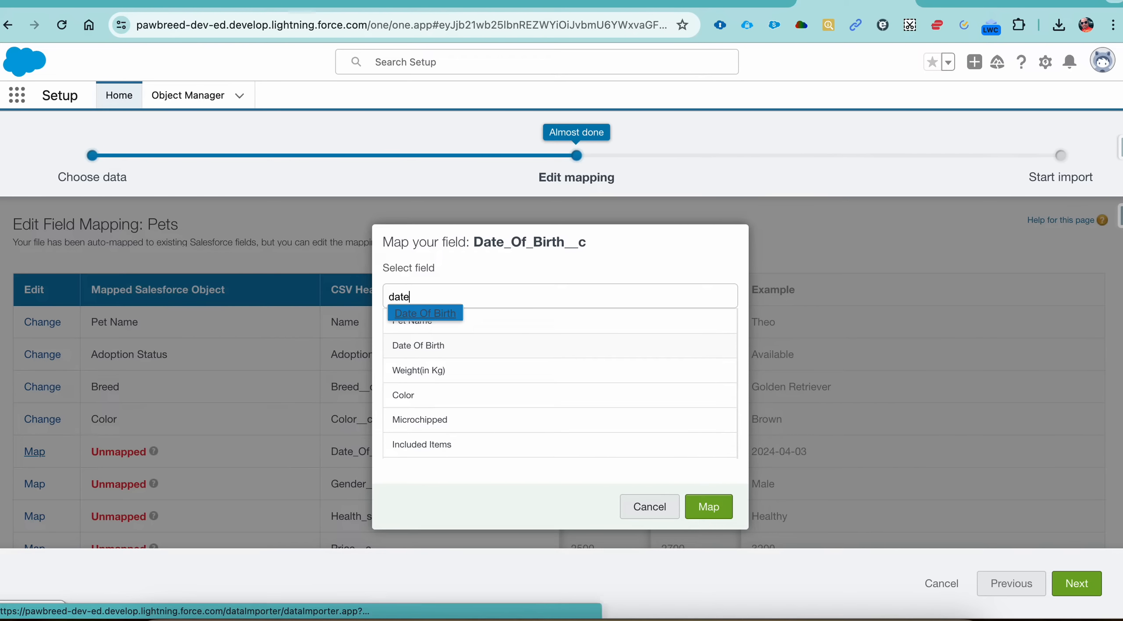
pyautogui.click(442, 316)
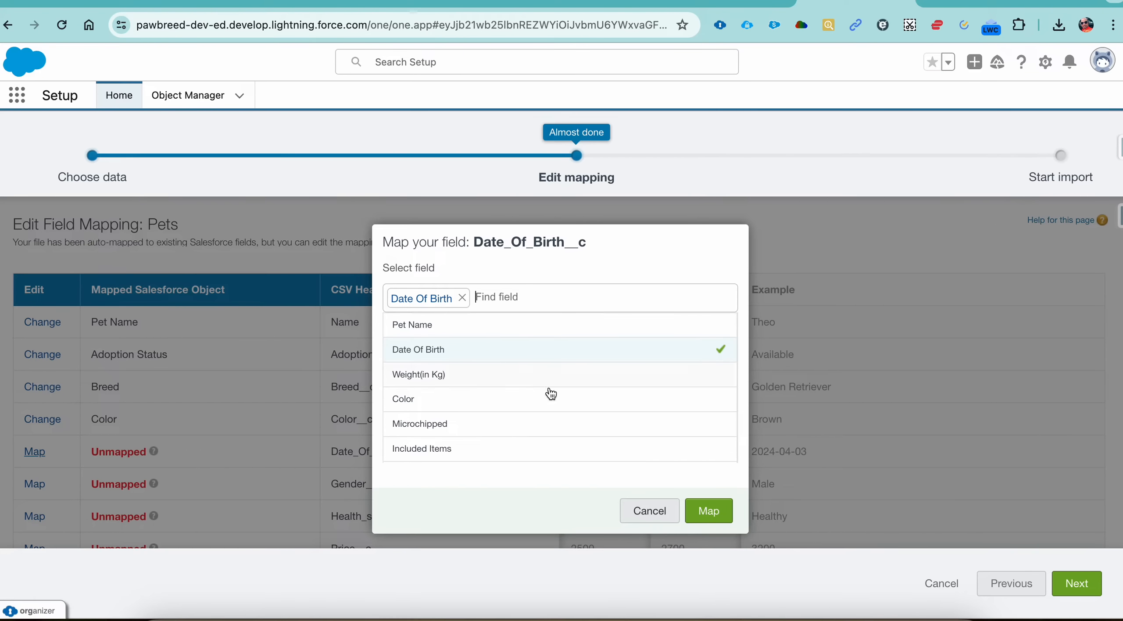
pyautogui.click(711, 510)
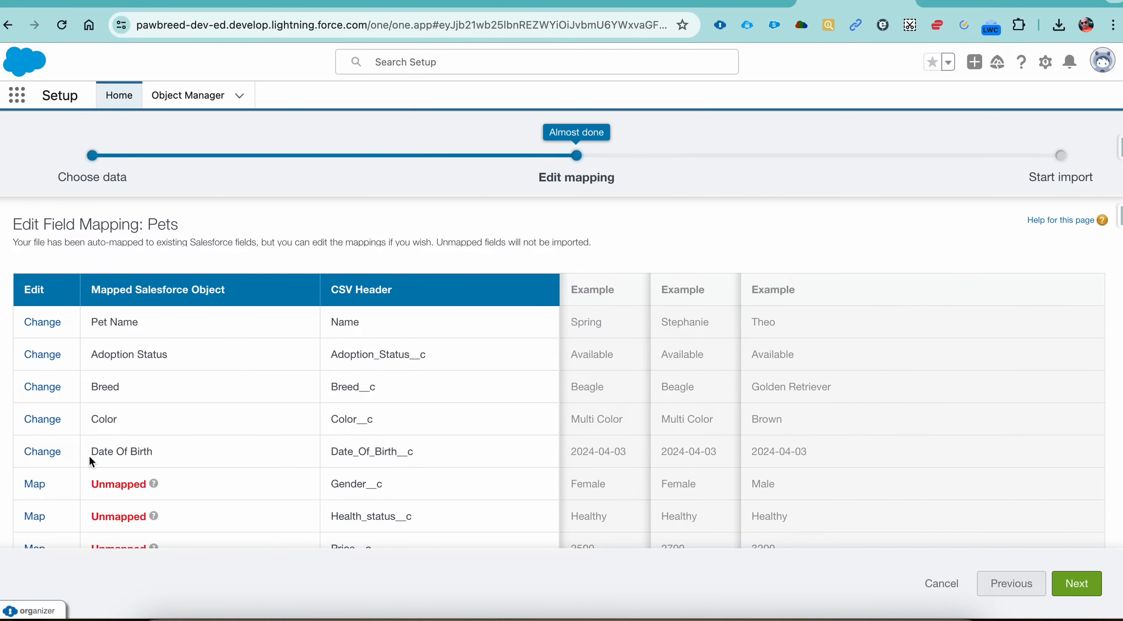
# Step: Map the CSV header Gender__c to the Gender field of the Pets object
pyautogui.click(36, 484)
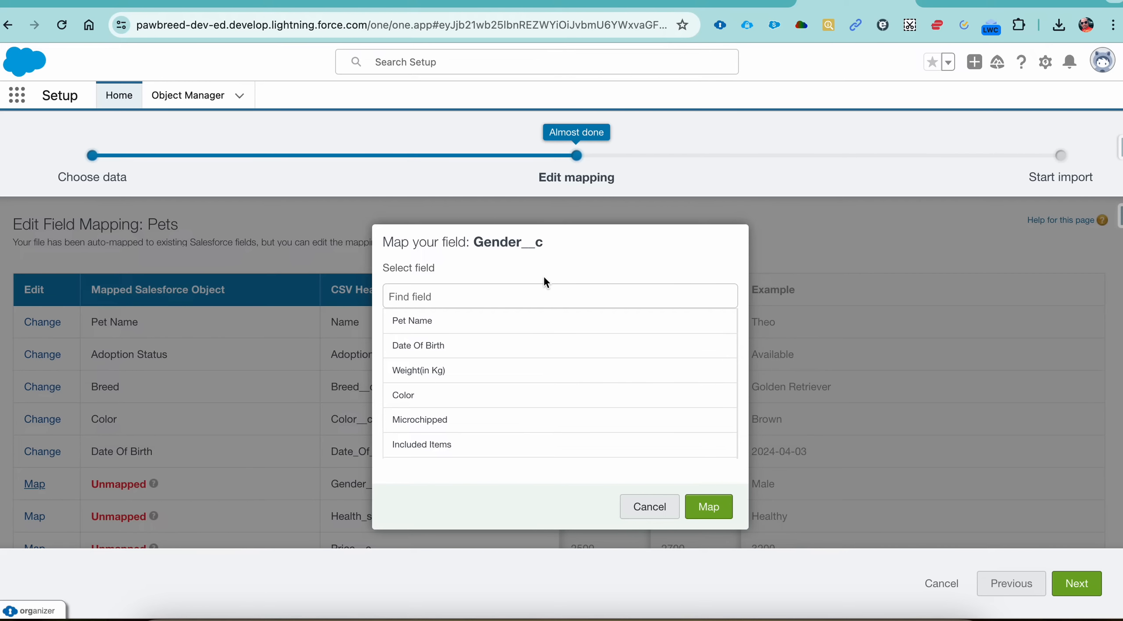
pyautogui.write('ge')
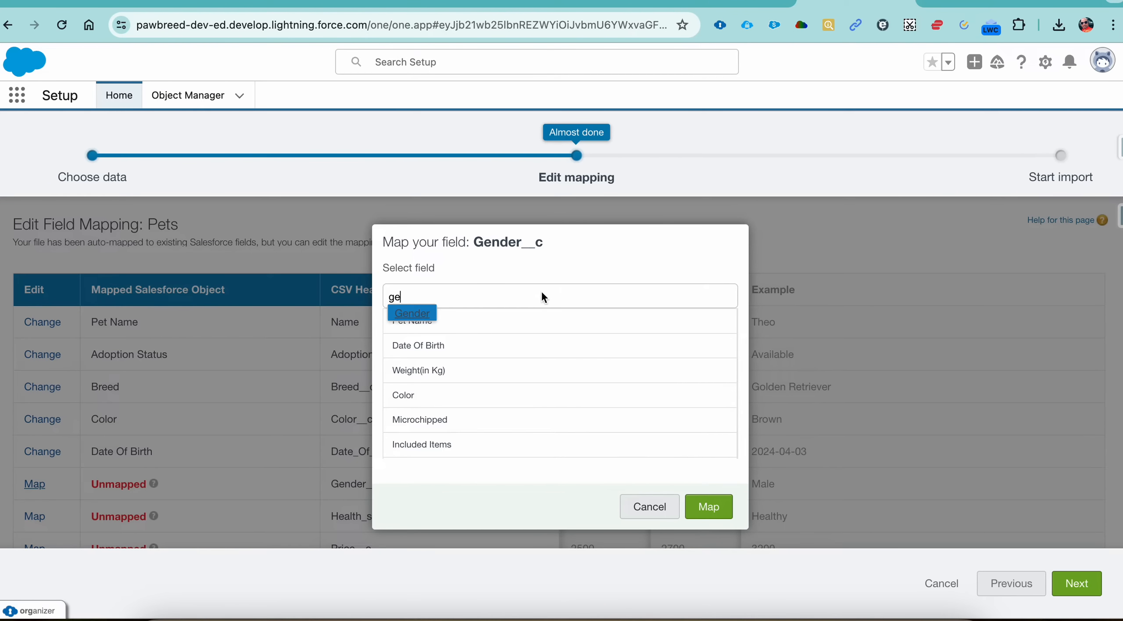
pyautogui.click(429, 315)
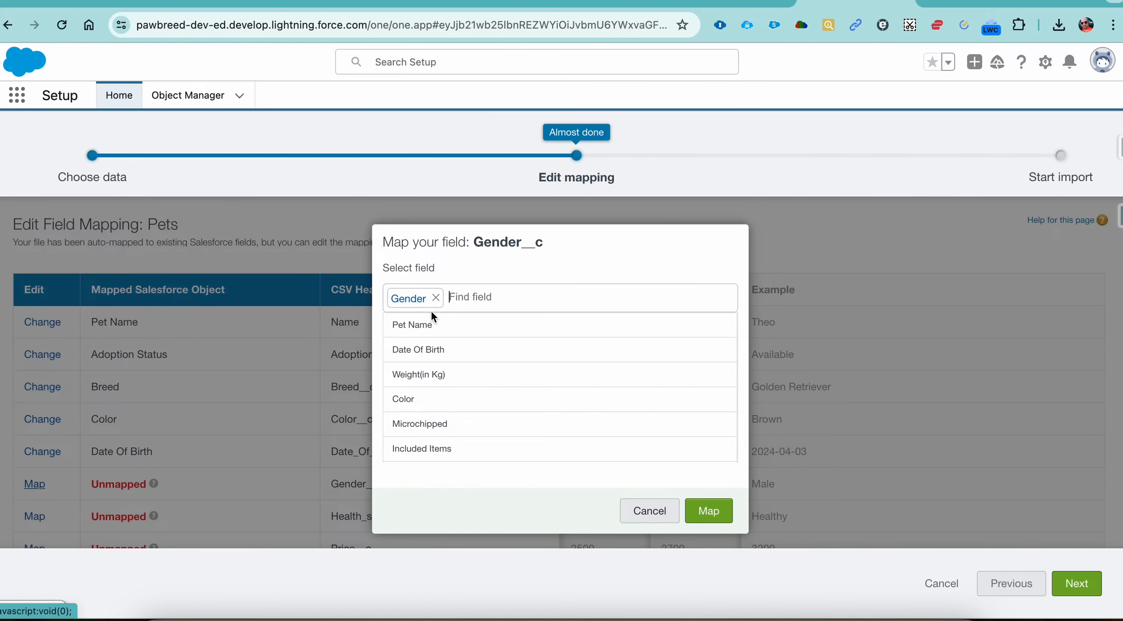
pyautogui.click(709, 510)
# Step: Map the CSV header Health_status__c to the Health status field of the Pets object
pyautogui.scroll(-5, 383, 451)
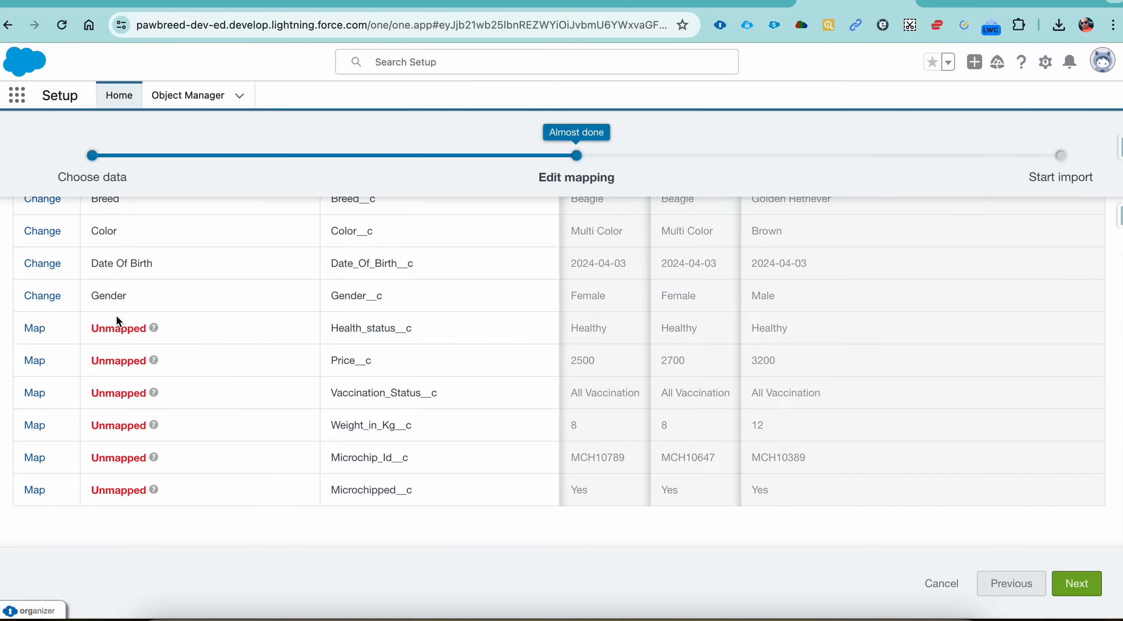
pyautogui.click(41, 327)
pyautogui.write('h')
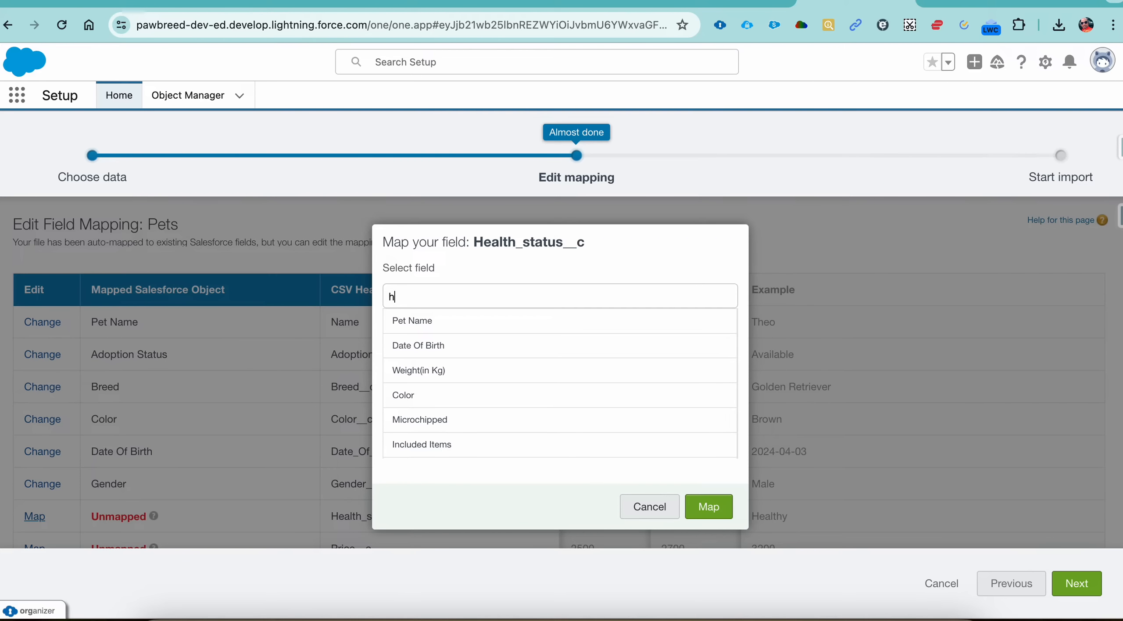
pyautogui.write('ea')
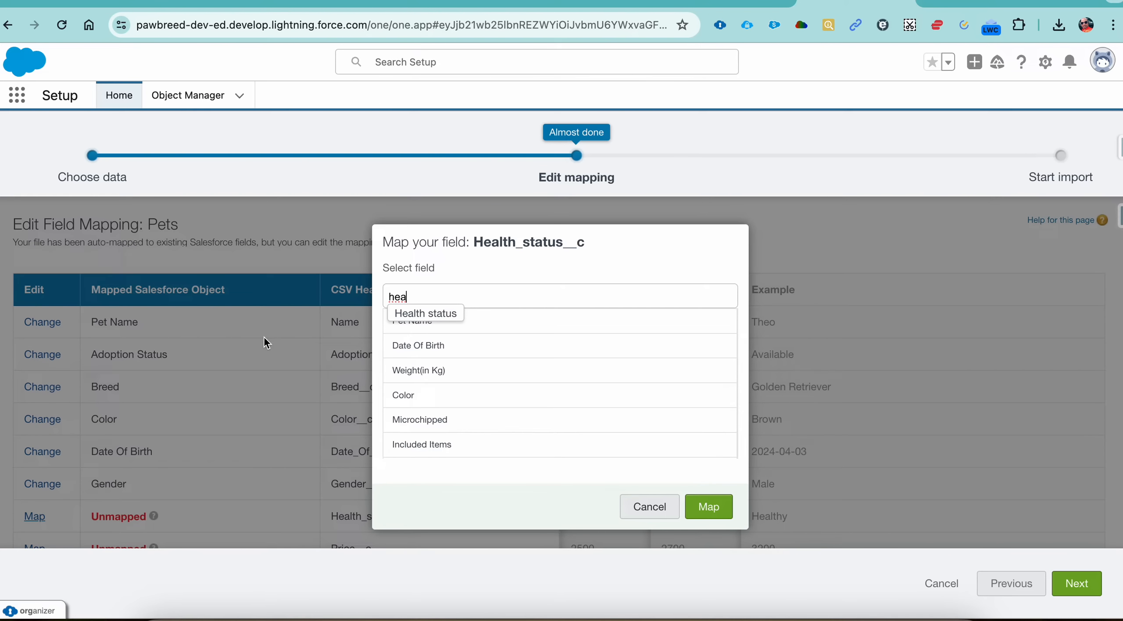
pyautogui.click(403, 317)
pyautogui.click(689, 513)
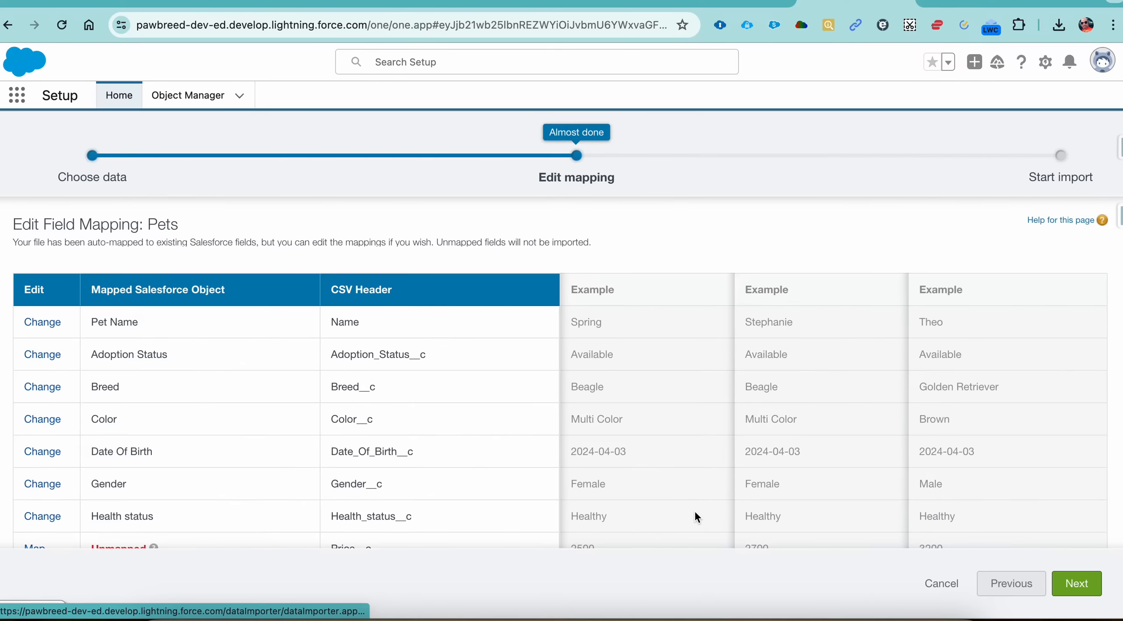
# Step: Map the CSV header Price__c to the Price field of the Pets object
pyautogui.scroll(-3, 55, 467)
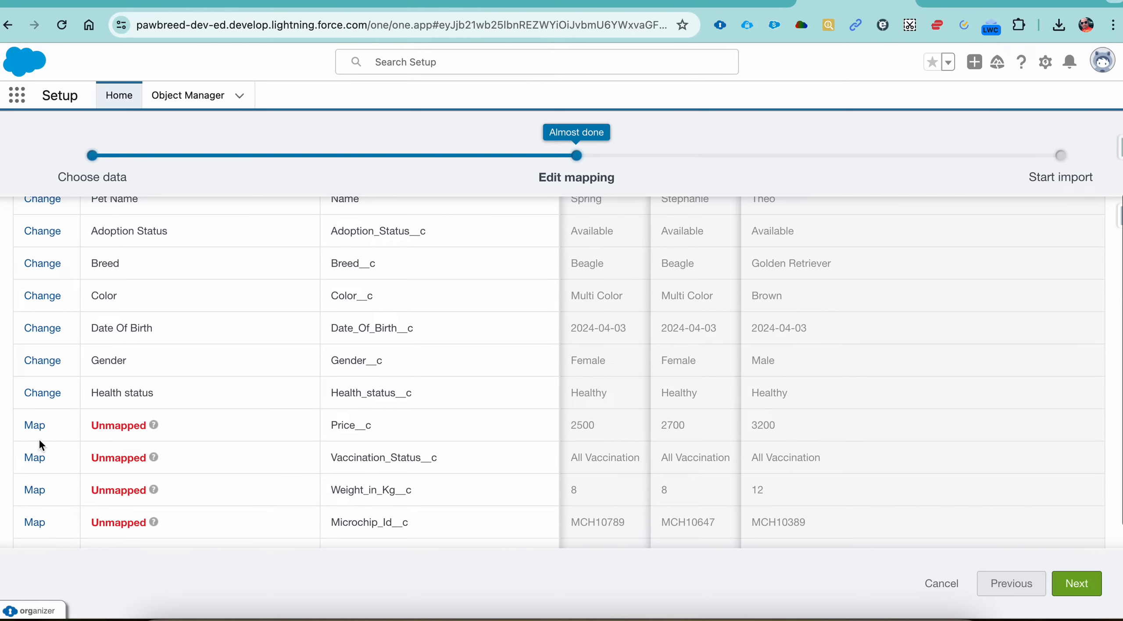
pyautogui.click(35, 427)
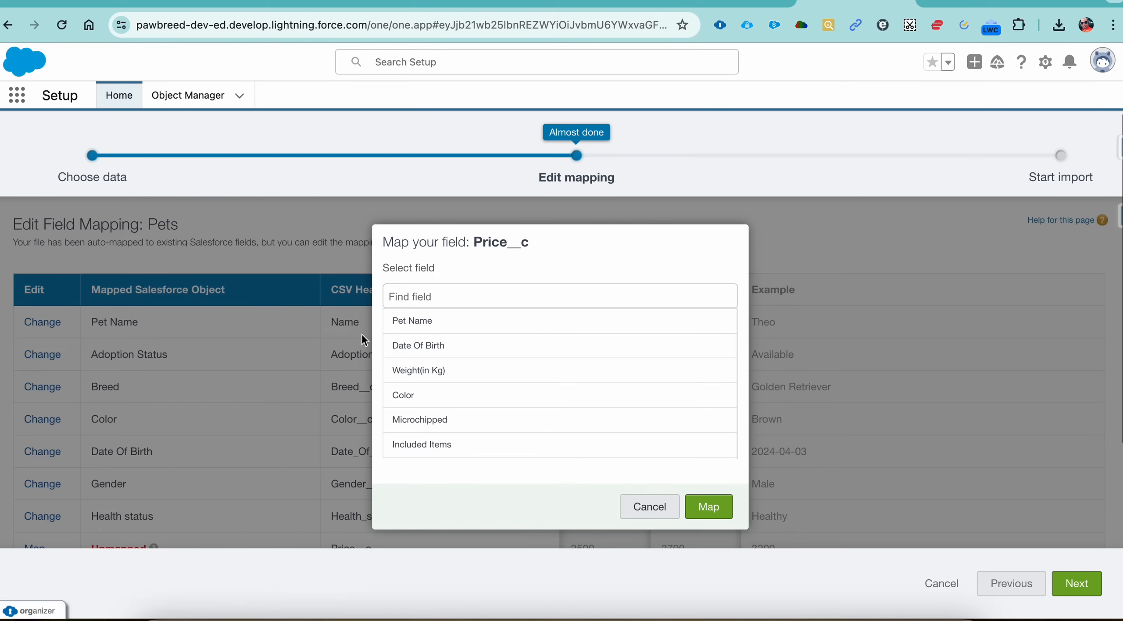
pyautogui.write('pr')
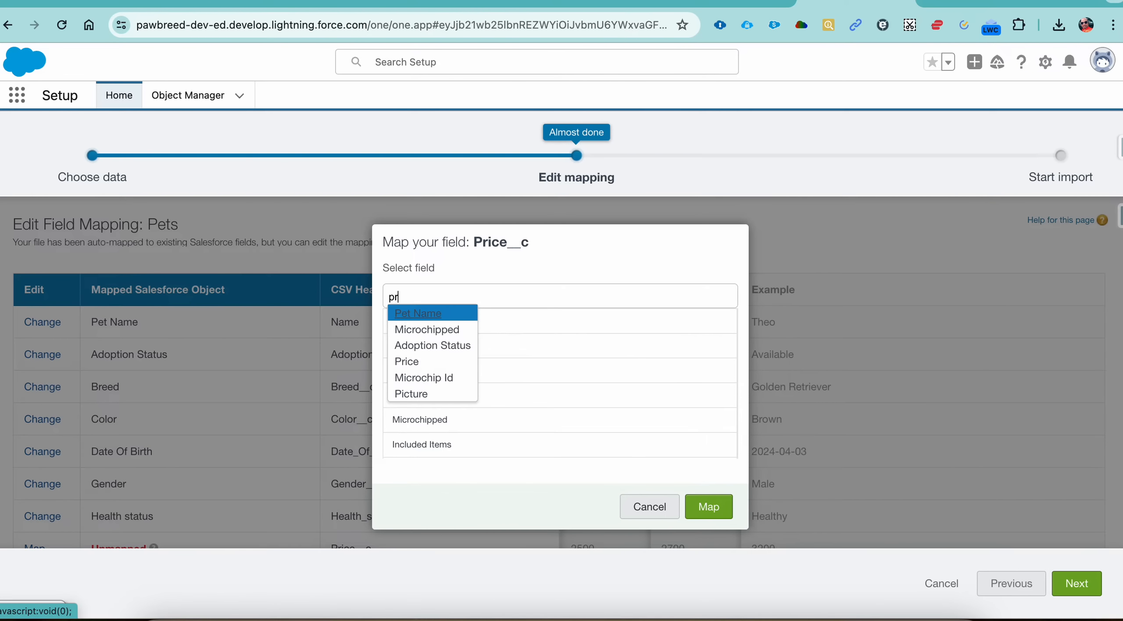
pyautogui.click(424, 315)
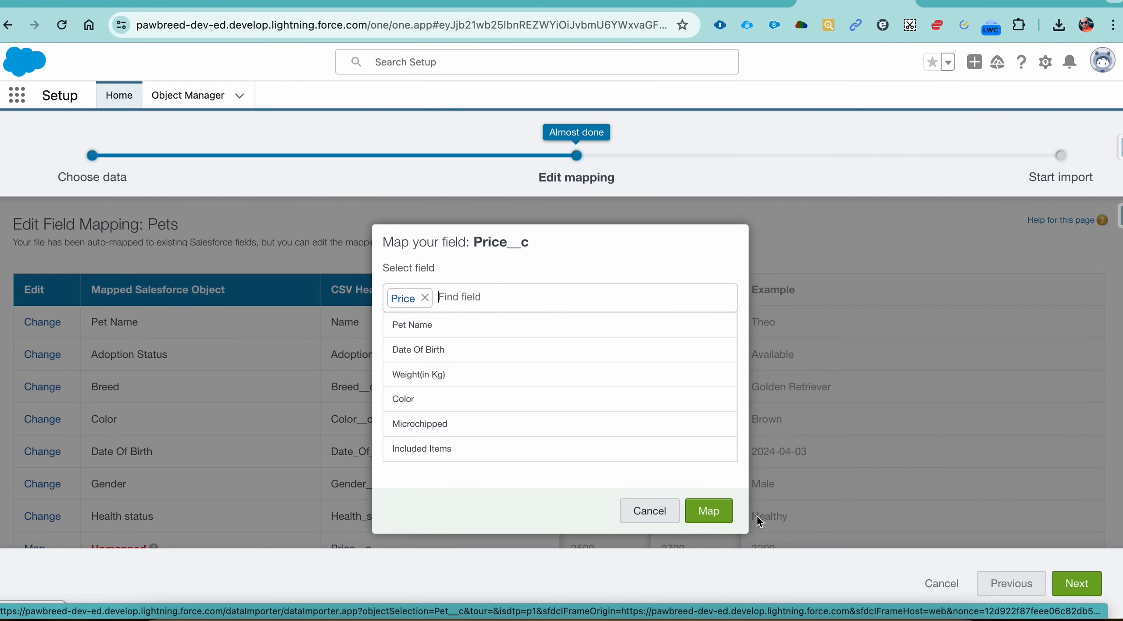
pyautogui.click(711, 508)
# Step: Map the CSV header Vaccination_Status__c to the Vaccination Status field of the Pets object
pyautogui.scroll(-5, 190, 498)
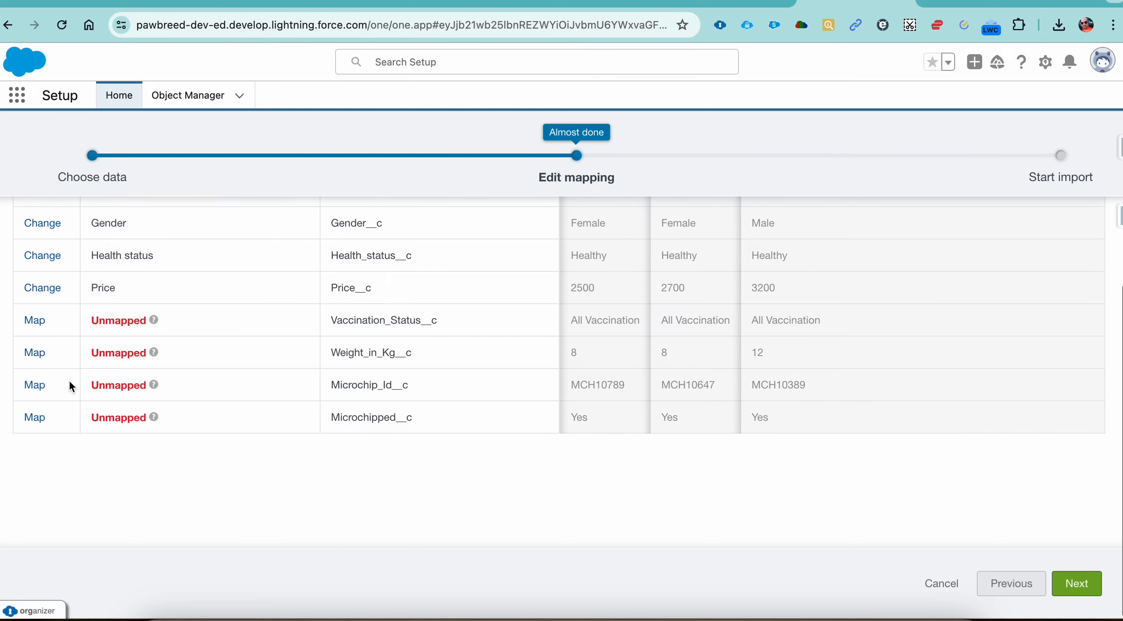
pyautogui.click(40, 323)
pyautogui.write('vacc')
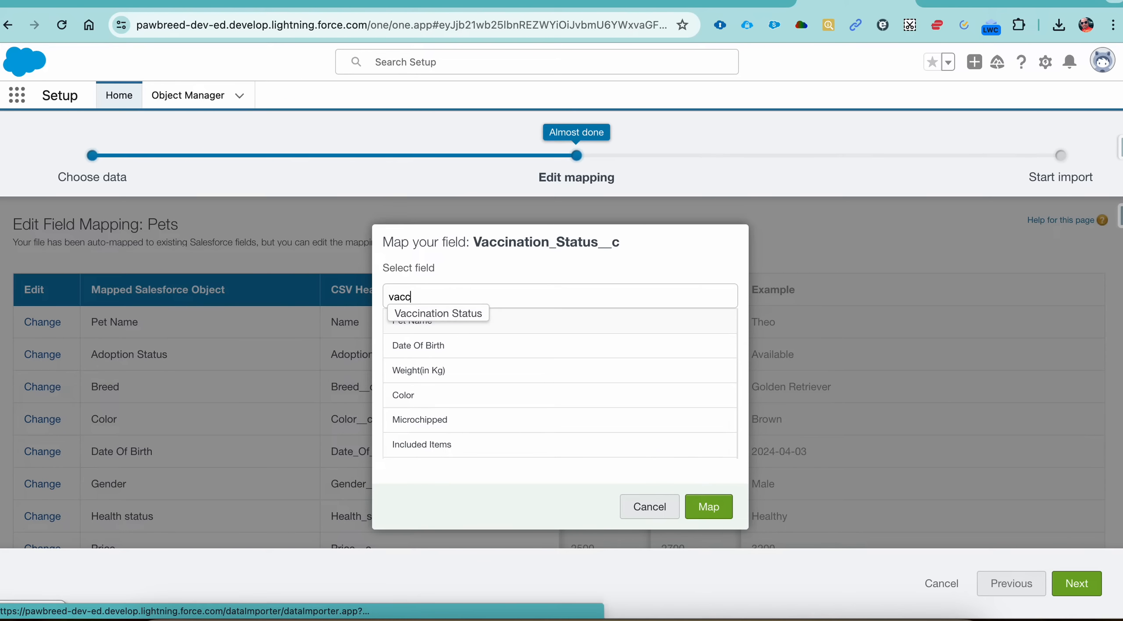
pyautogui.click(478, 315)
pyautogui.scroll(-3, 635, 430)
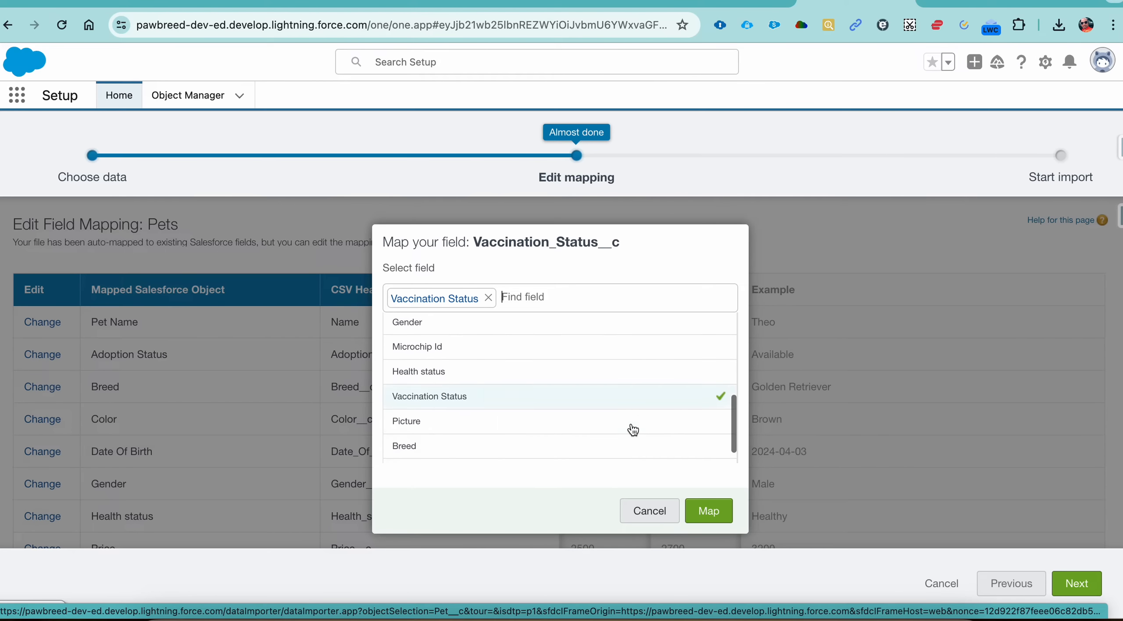
pyautogui.click(717, 511)
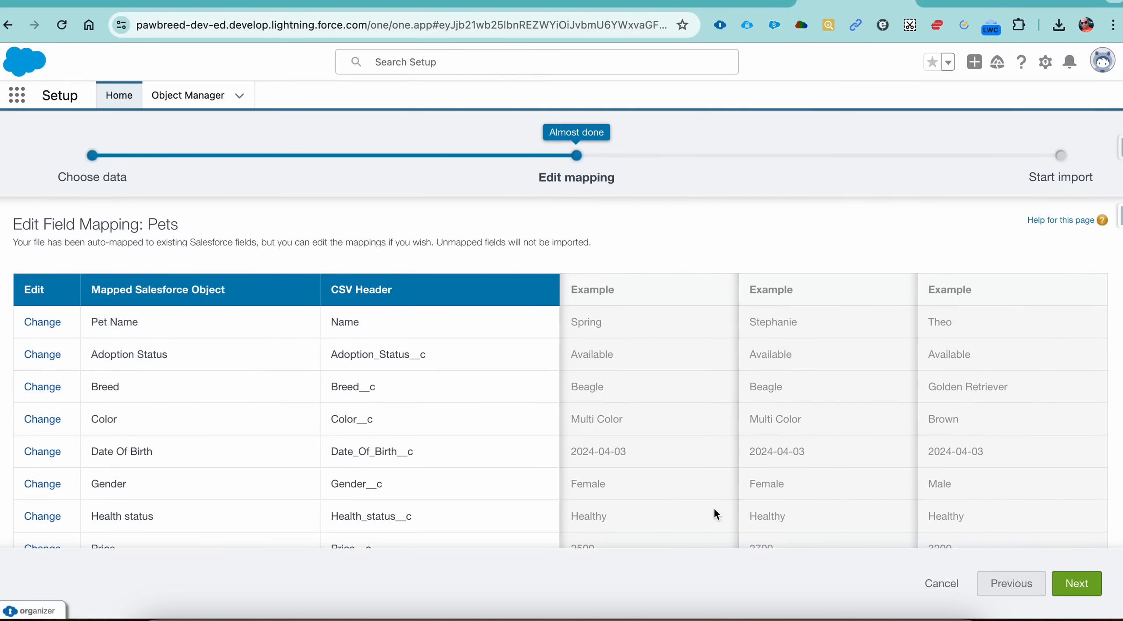
# Step: Map the CSV header Weight_in_Kg__c to the Weight(in Kg) field of the Pets object
pyautogui.scroll(-6, 226, 418)
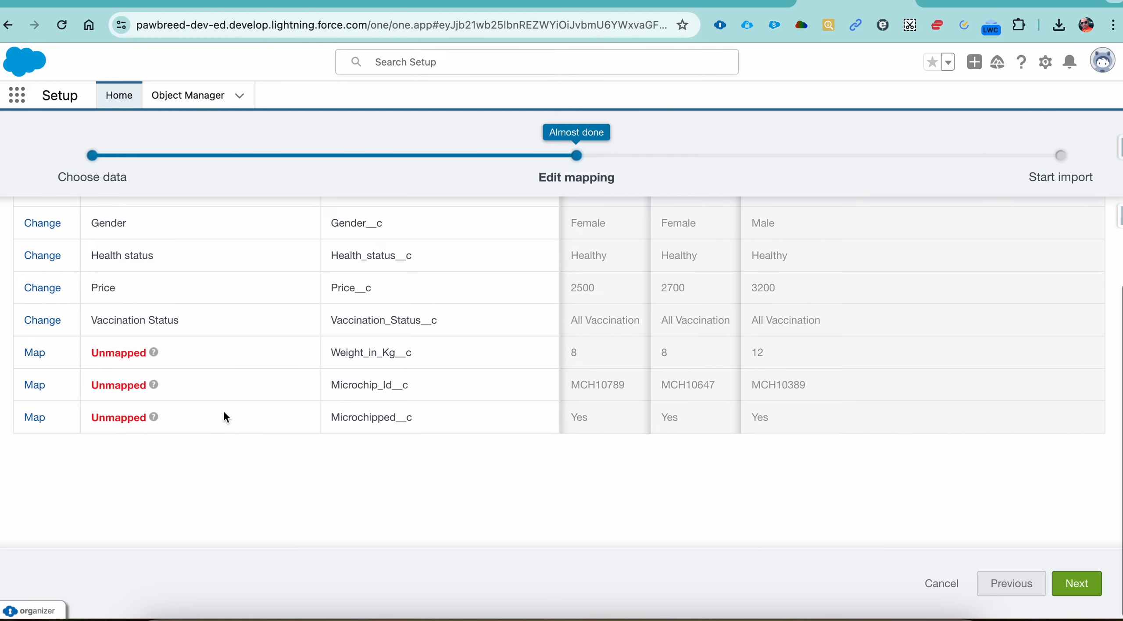
pyautogui.click(38, 353)
pyautogui.write('we')
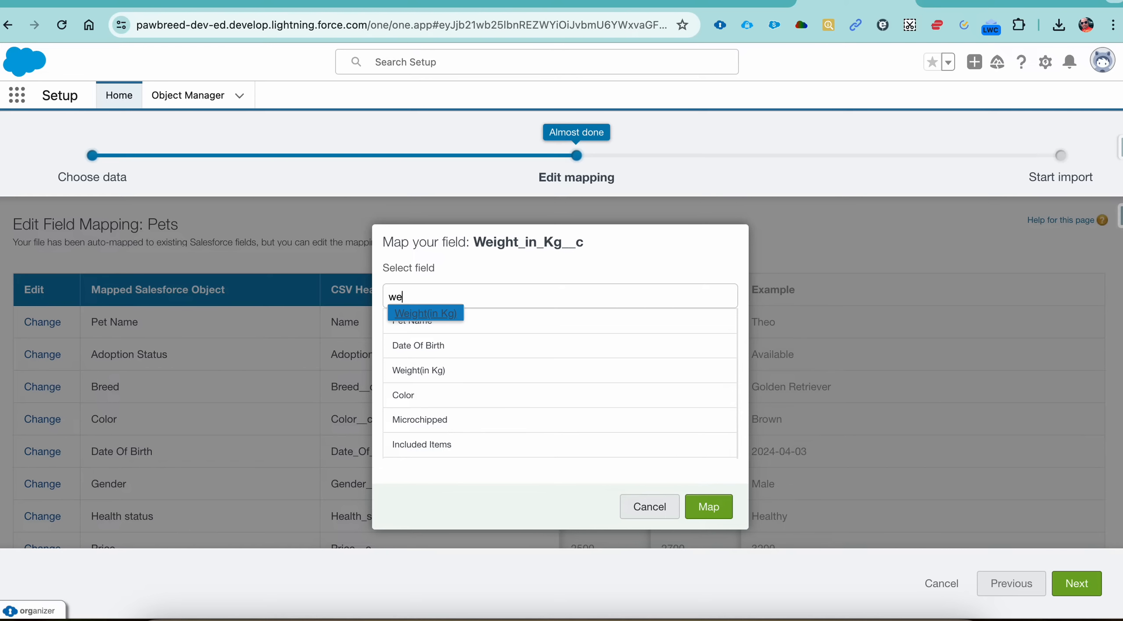
pyautogui.click(402, 324)
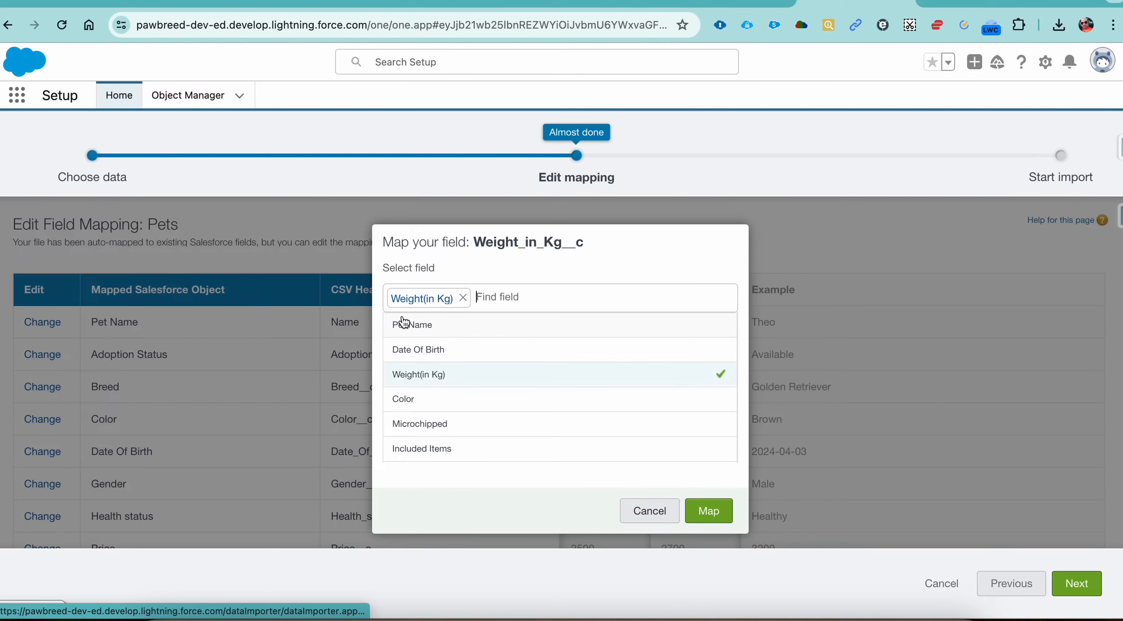
pyautogui.click(710, 508)
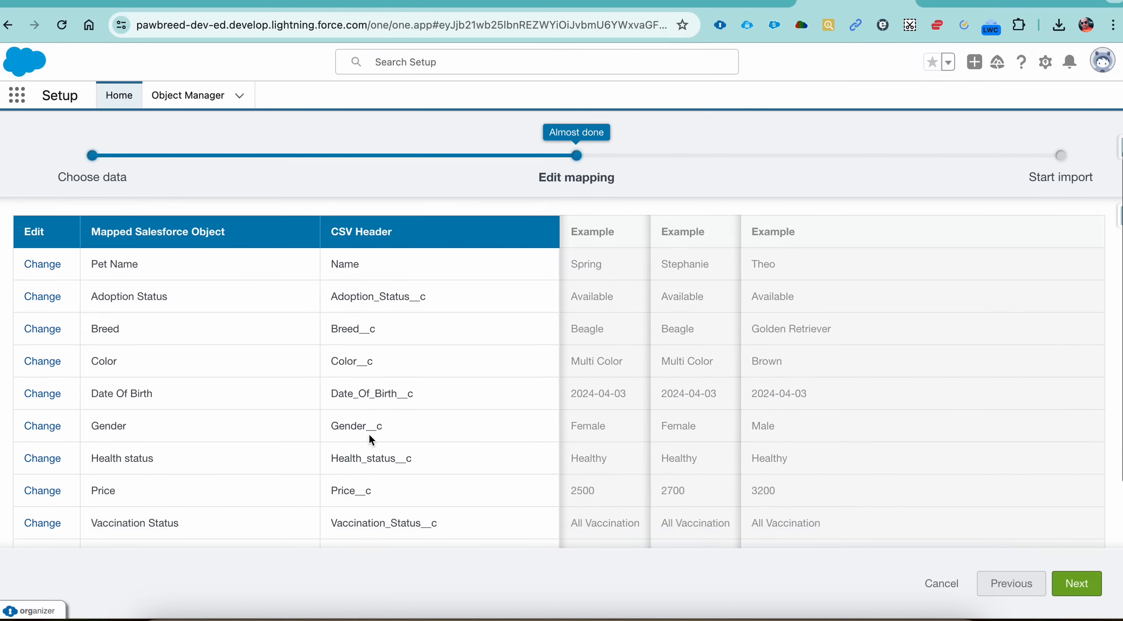
# Step: Map the CSV header Microchip_Id__c to the Microchip Id field of the Pets object
pyautogui.scroll(-5, 100, 451)
pyautogui.click(33, 389)
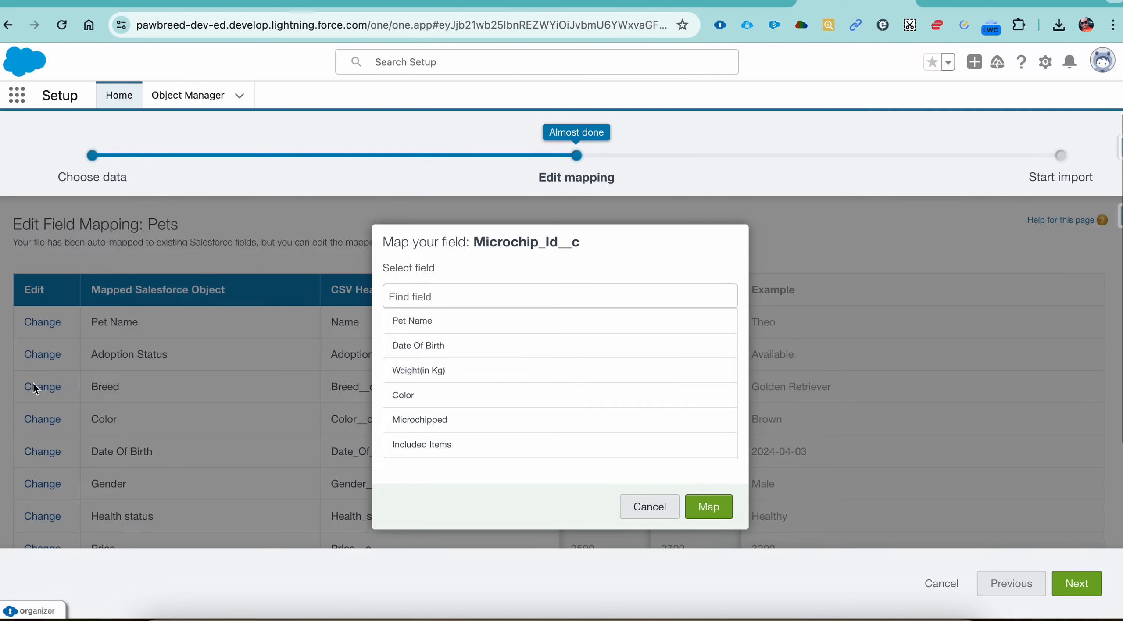
pyautogui.write('mic')
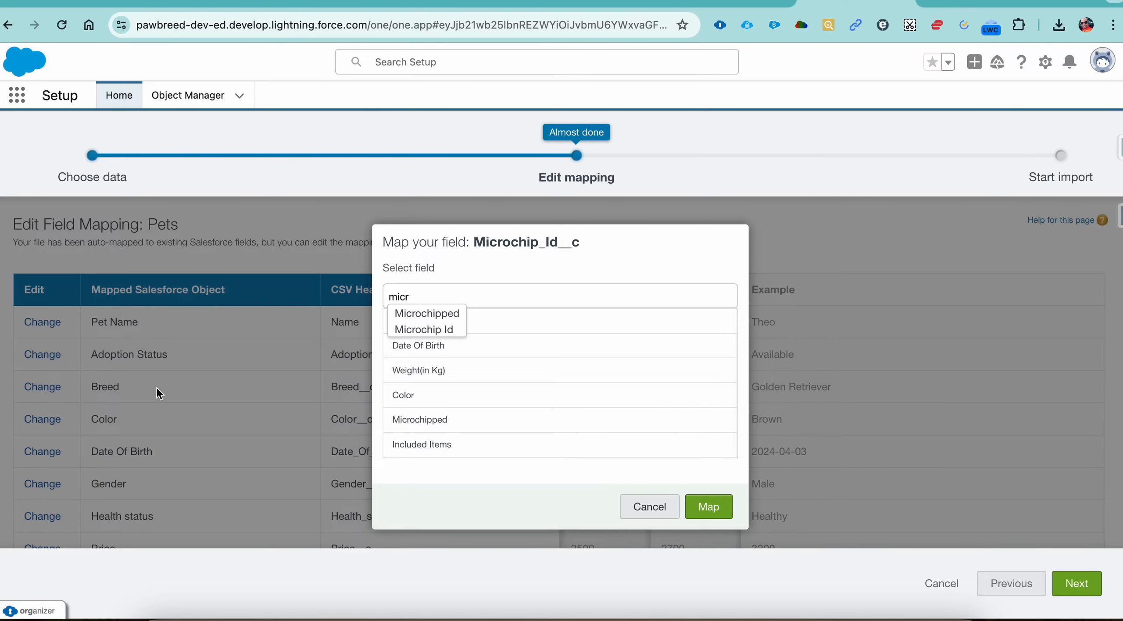
pyautogui.write('r')
pyautogui.click(401, 330)
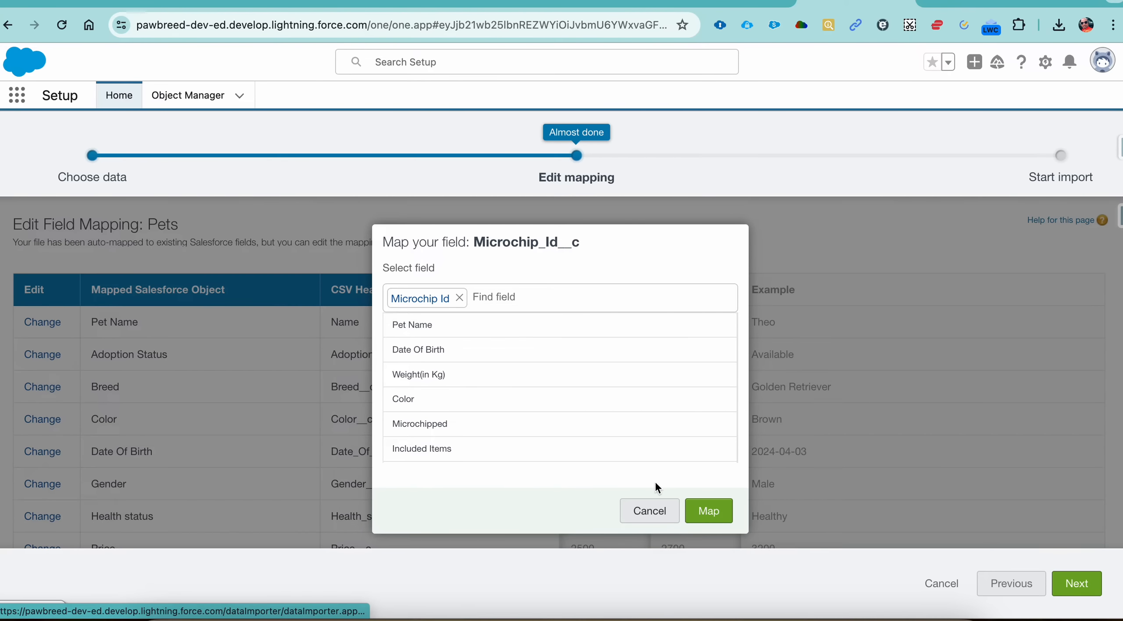
pyautogui.click(709, 511)
# Step: Map the CSV header Microchipped__c to the Microchipped field of the Pets object
pyautogui.scroll(-5, 274, 440)
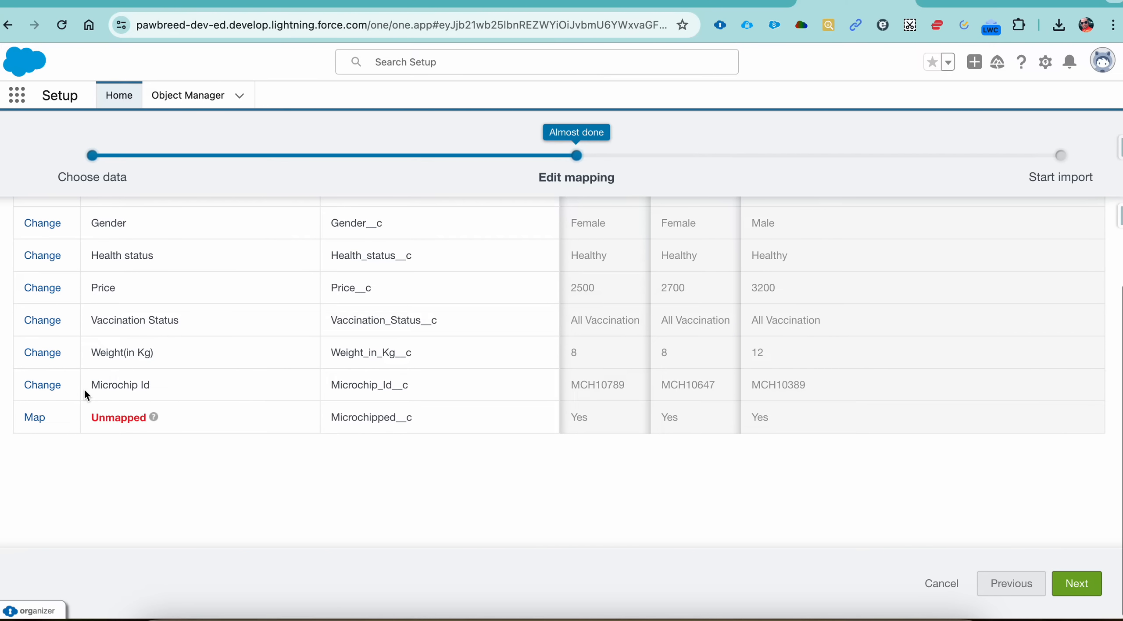
pyautogui.click(34, 417)
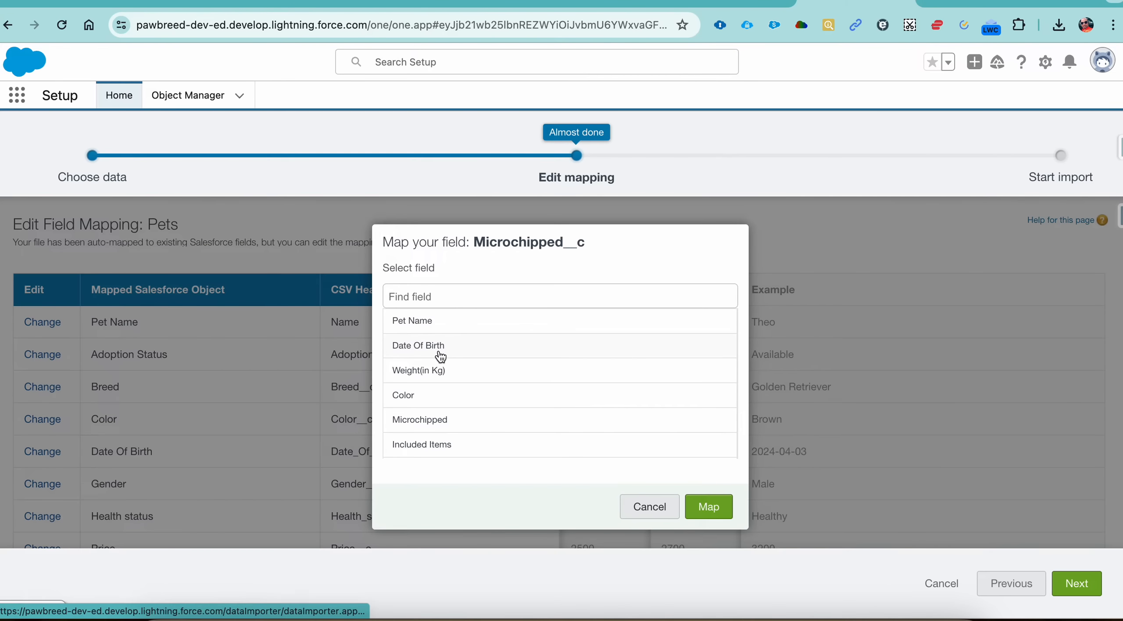
pyautogui.write('micr')
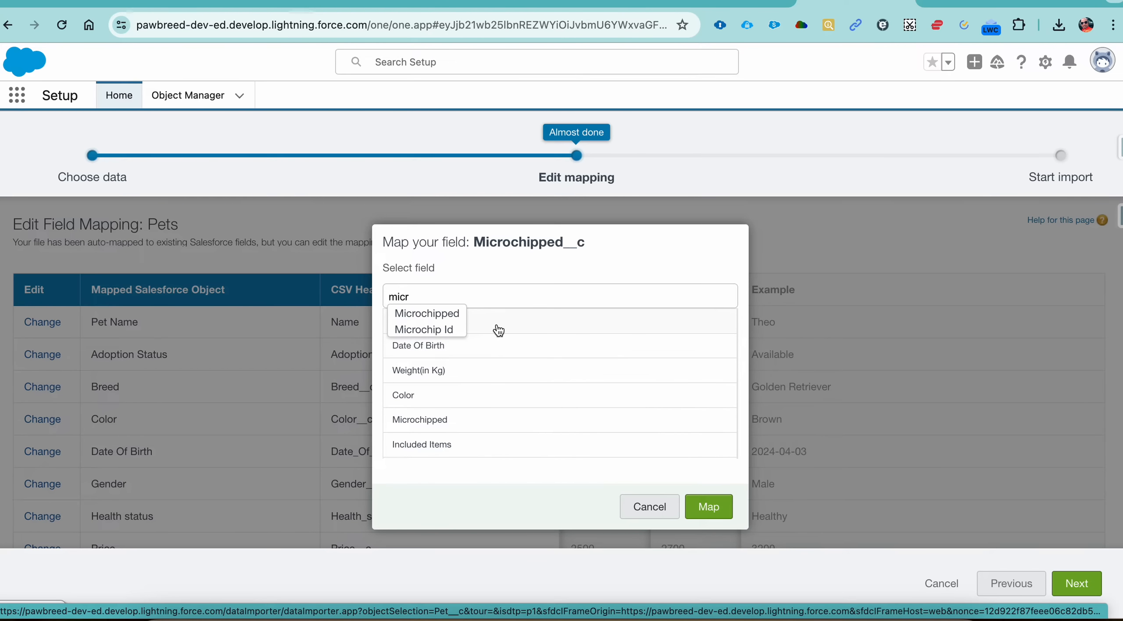
pyautogui.click(463, 315)
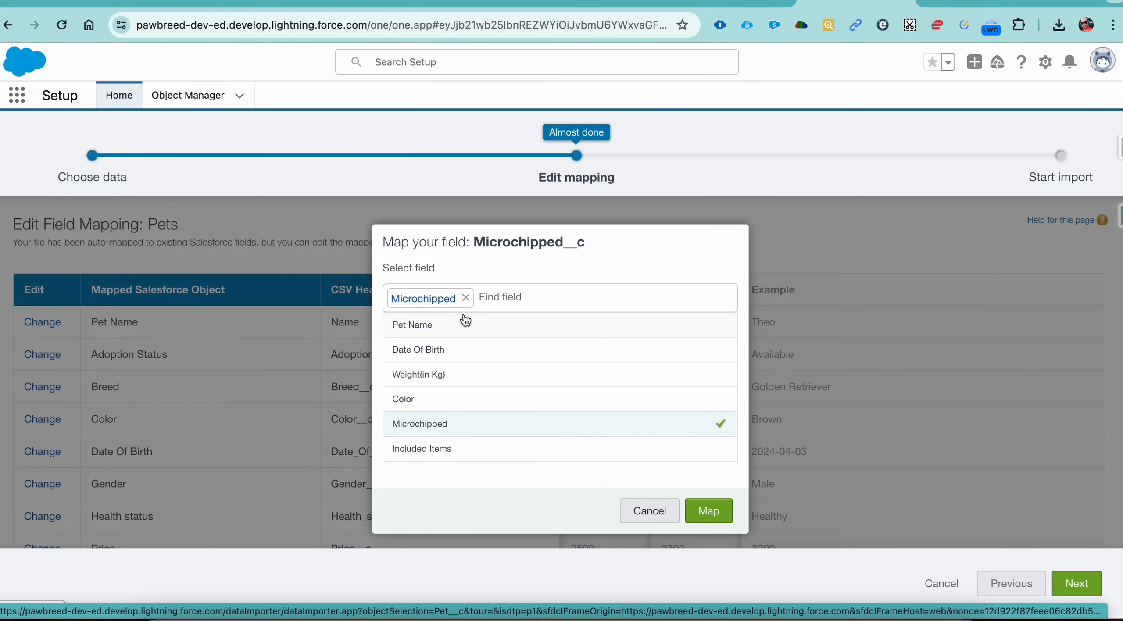
pyautogui.click(709, 511)
# Step: Check the completed Pets field mapping and start the import of PawBreed Data - Pet.csv
pyautogui.scroll(-1, 944, 435)
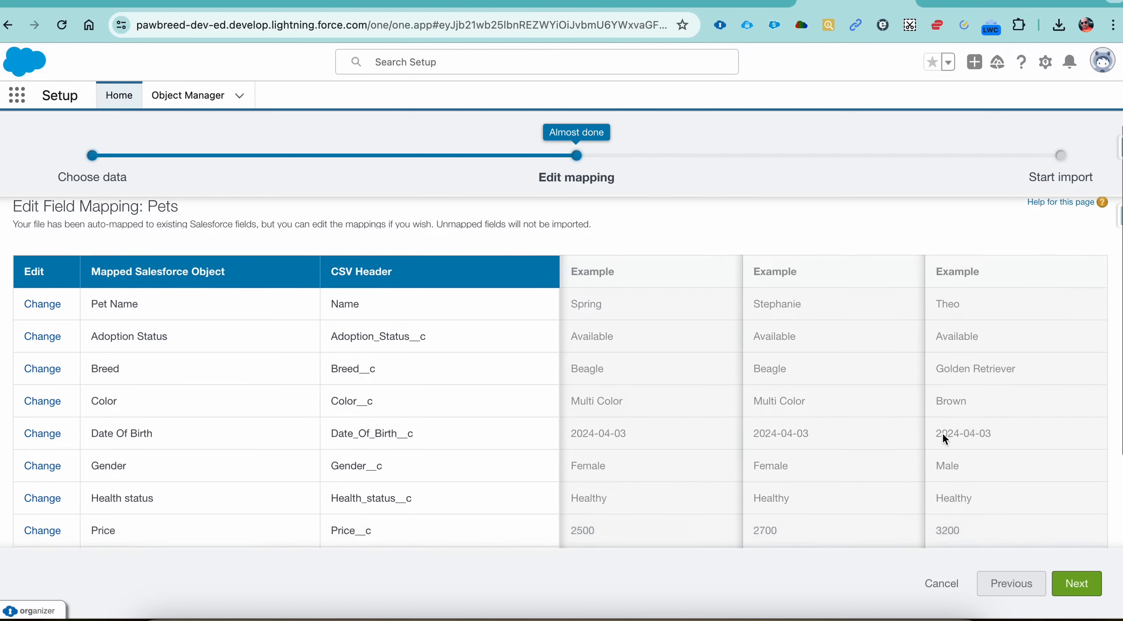
pyautogui.scroll(-4, 942, 432)
pyautogui.scroll(5, 942, 432)
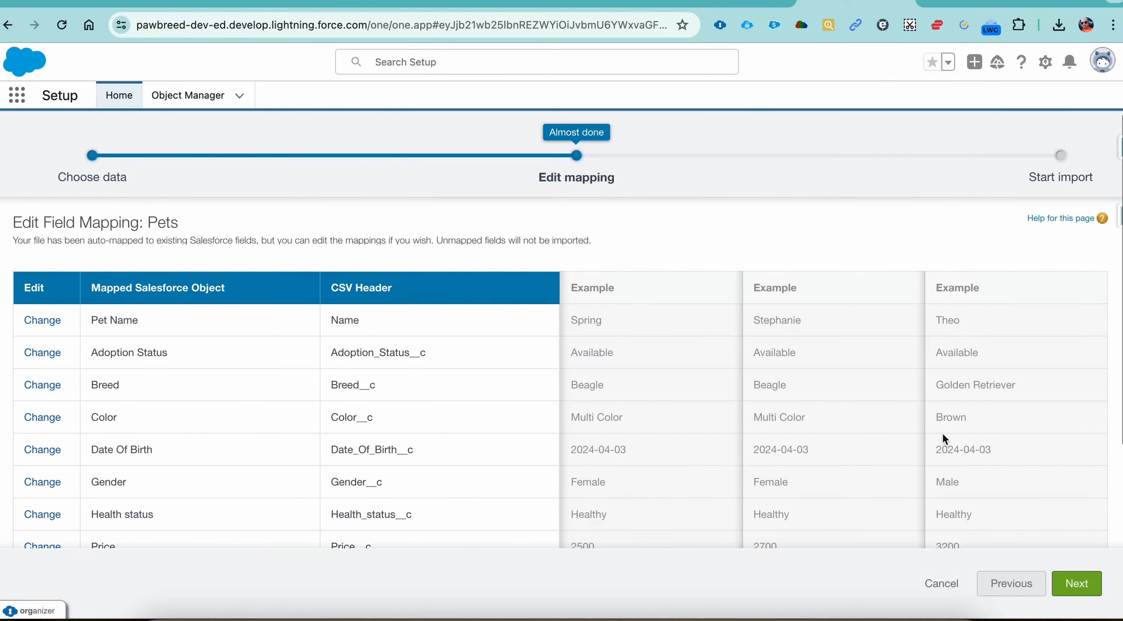
pyautogui.click(1077, 583)
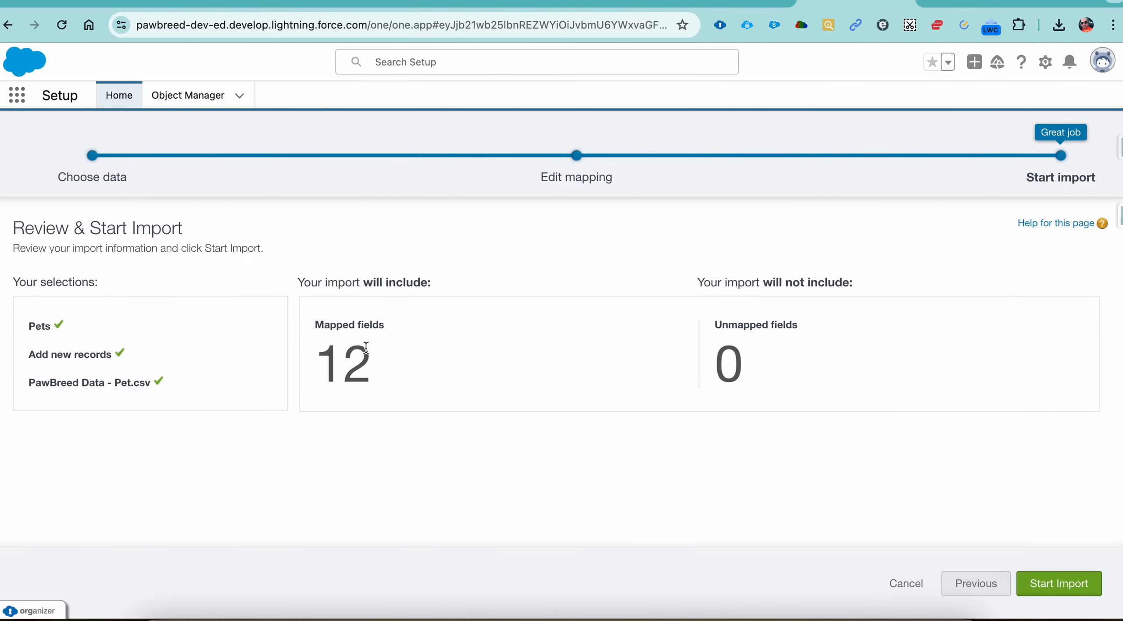
pyautogui.click(1060, 585)
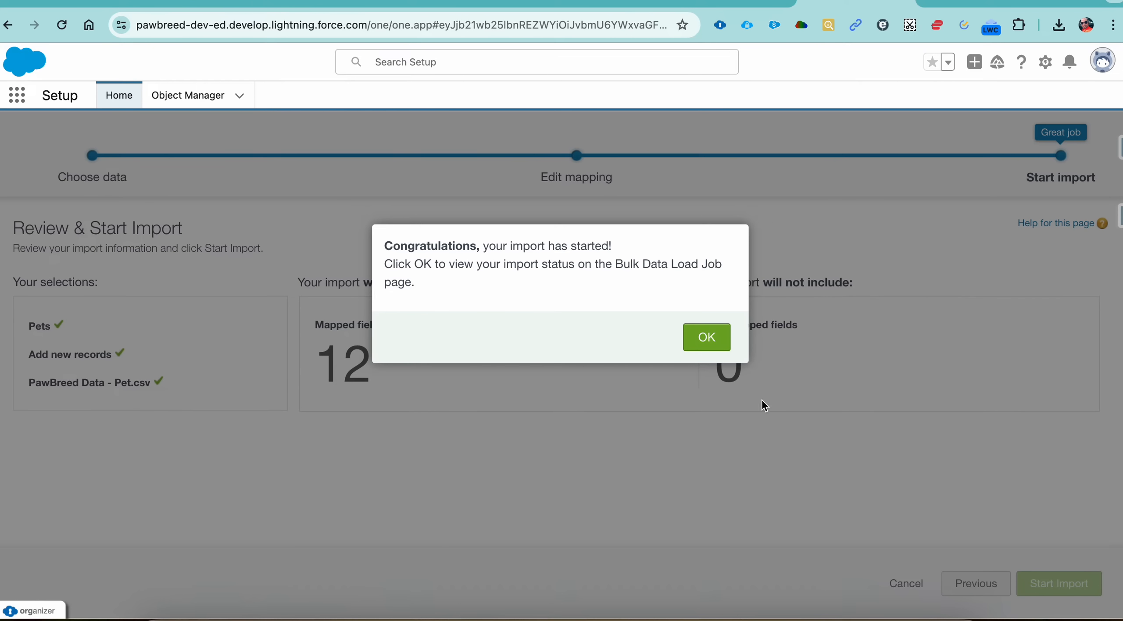
# Step: Open the bulk data load job of the pet import and examine its status, record counts and batches
pyautogui.click(707, 338)
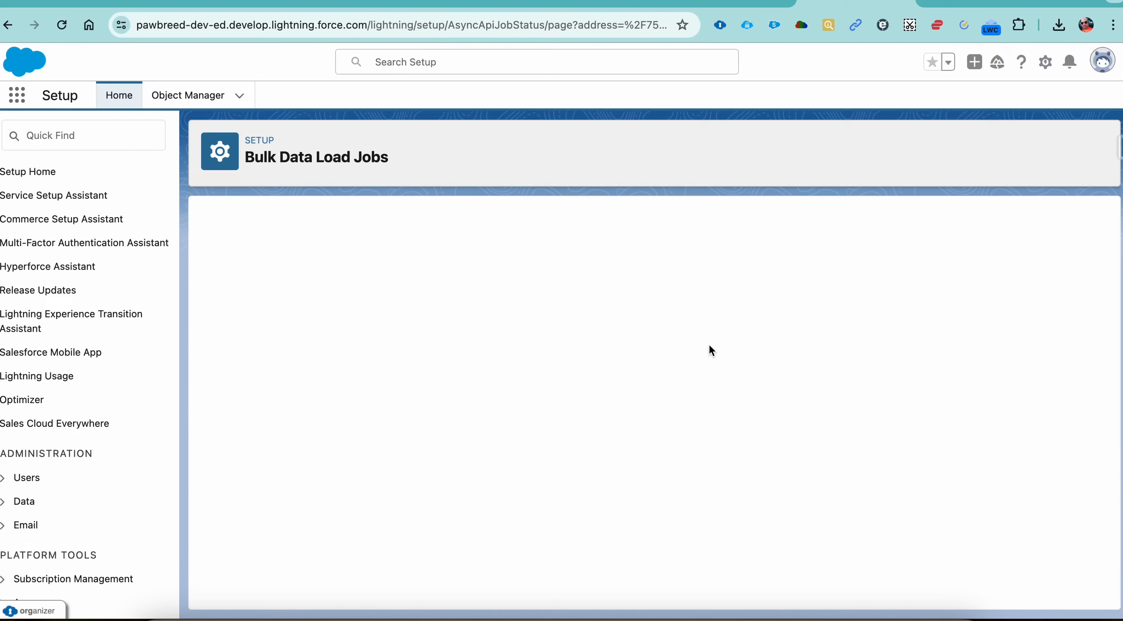
pyautogui.scroll(-1, 602, 399)
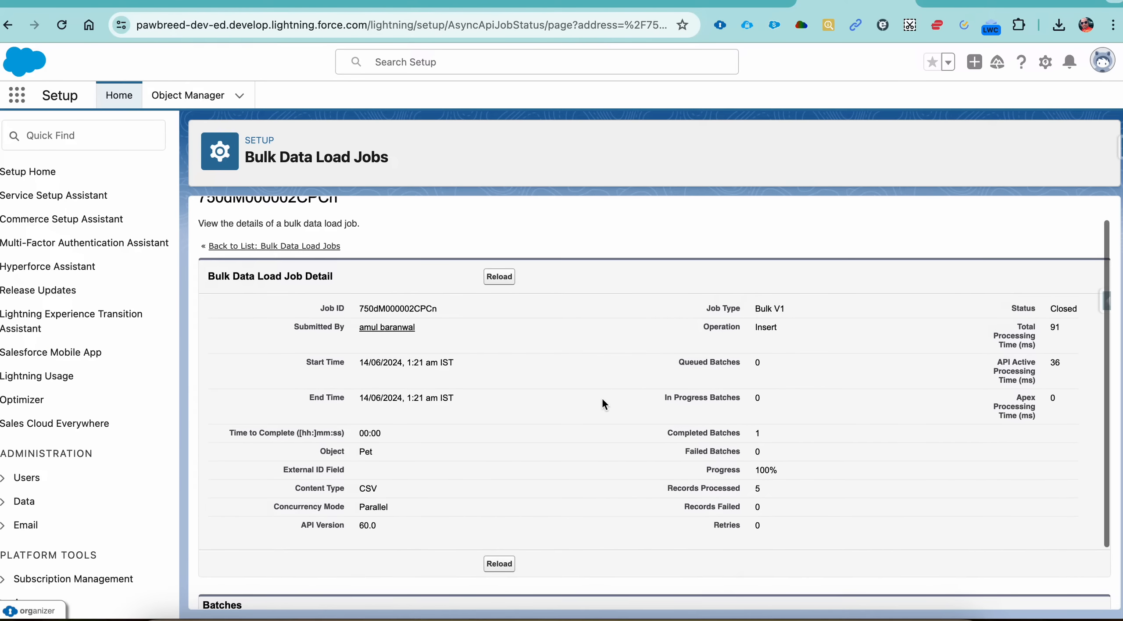
pyautogui.scroll(-3, 923, 368)
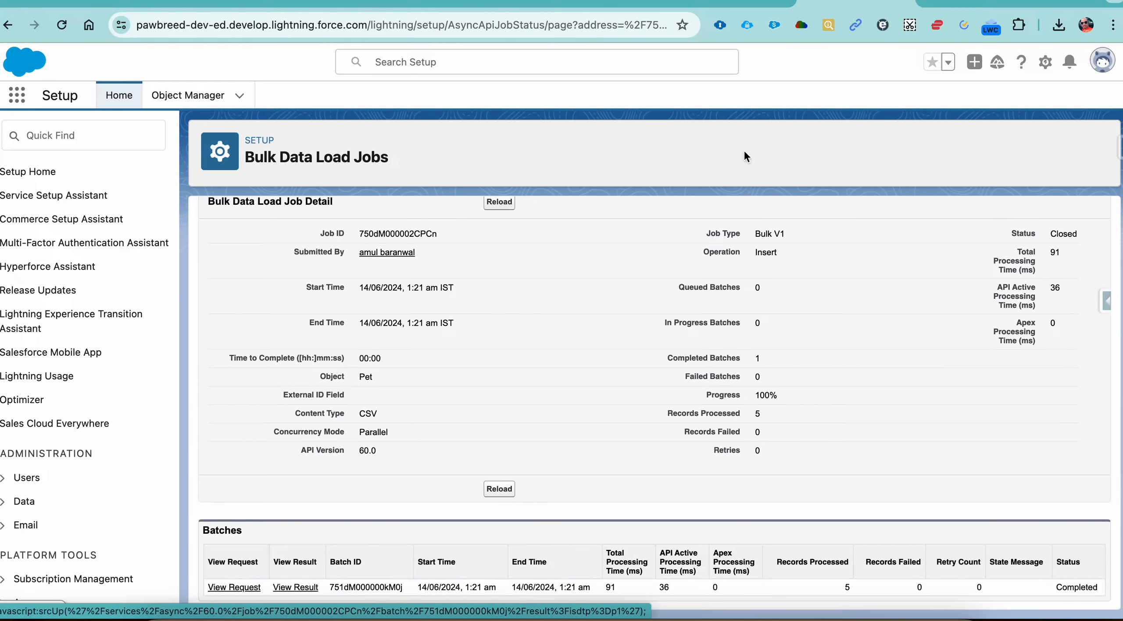
# Step: Leave the bulk data load job page, search the available apps for "paw" and open PawBreed CRM
pyautogui.click(968, 2)
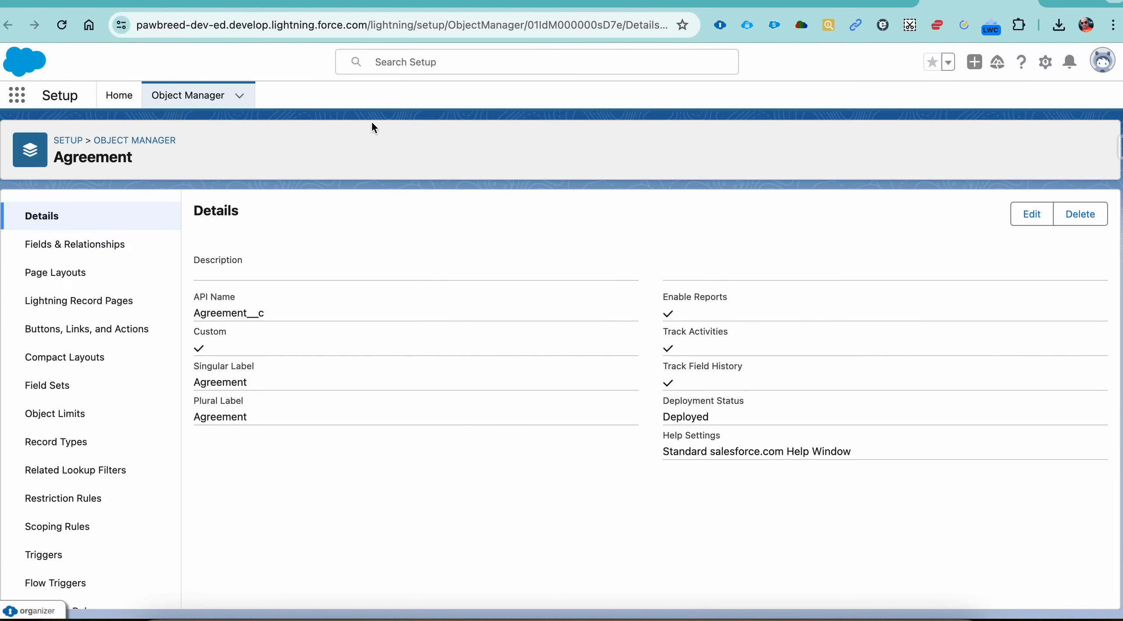
pyautogui.click(17, 96)
pyautogui.write('paw')
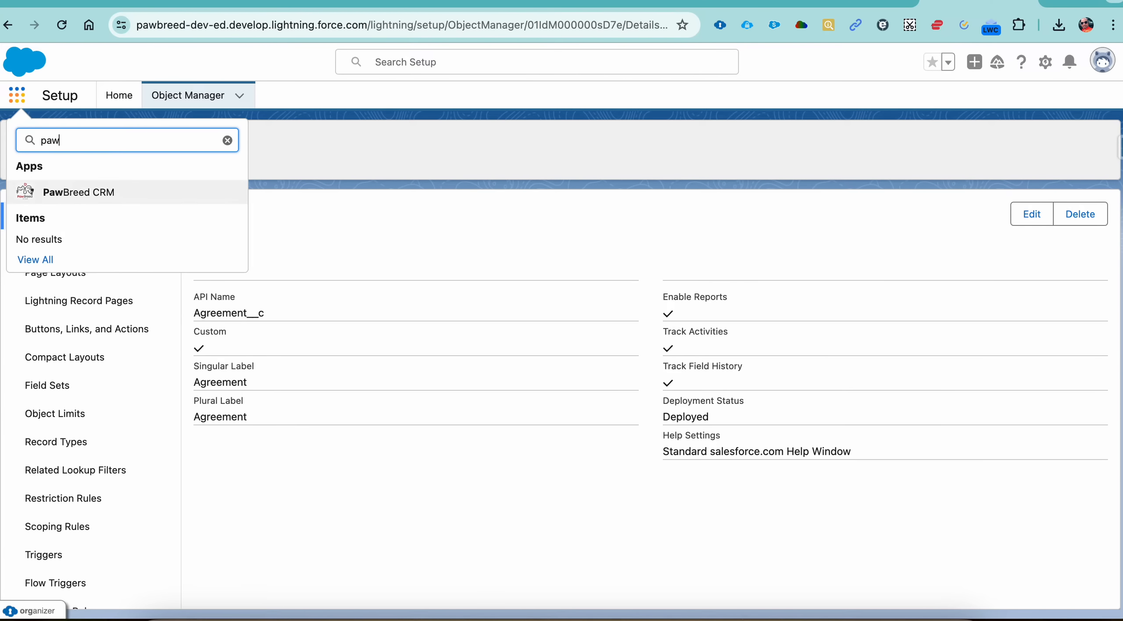
pyautogui.click(65, 193)
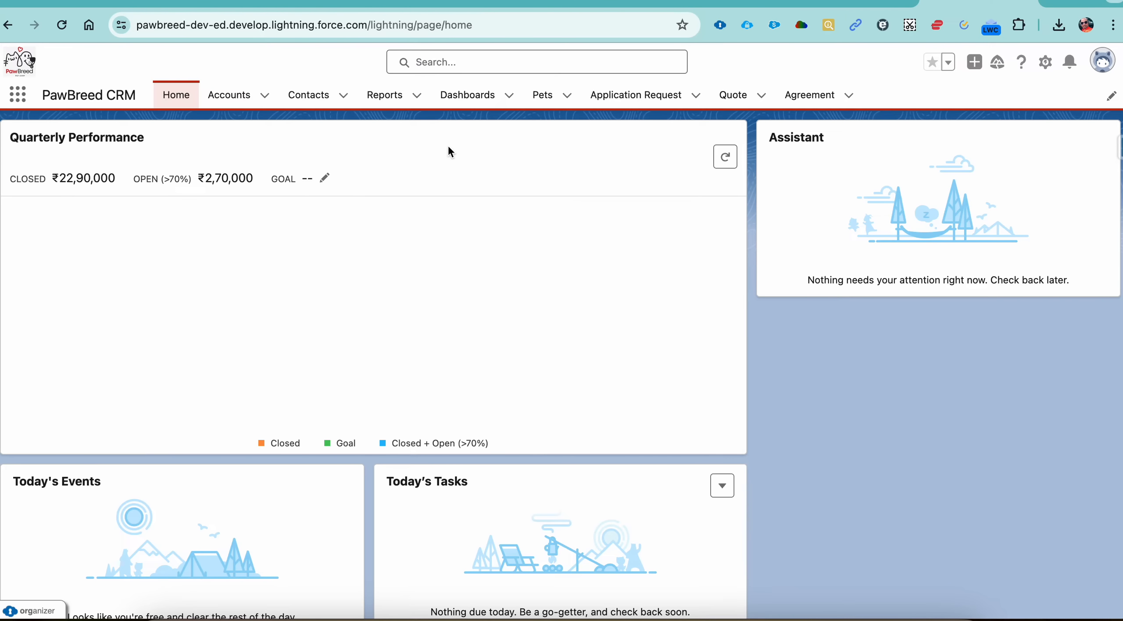
# Step: Show the All list view of the Pets object and sort the pets by Breed
pyautogui.click(534, 105)
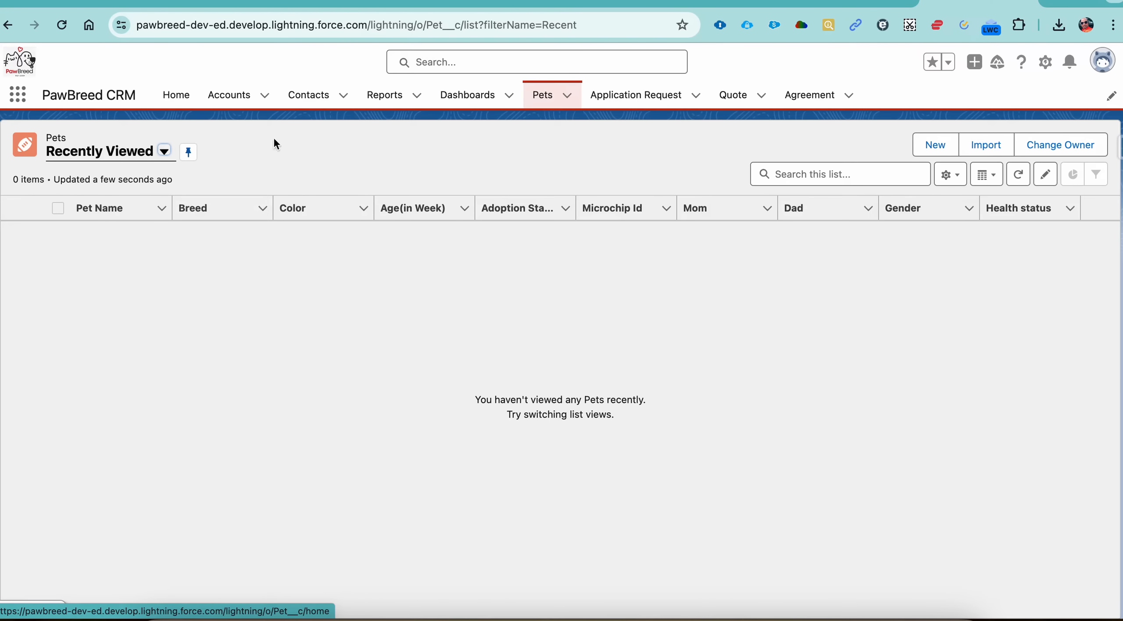
pyautogui.click(117, 154)
pyautogui.click(105, 208)
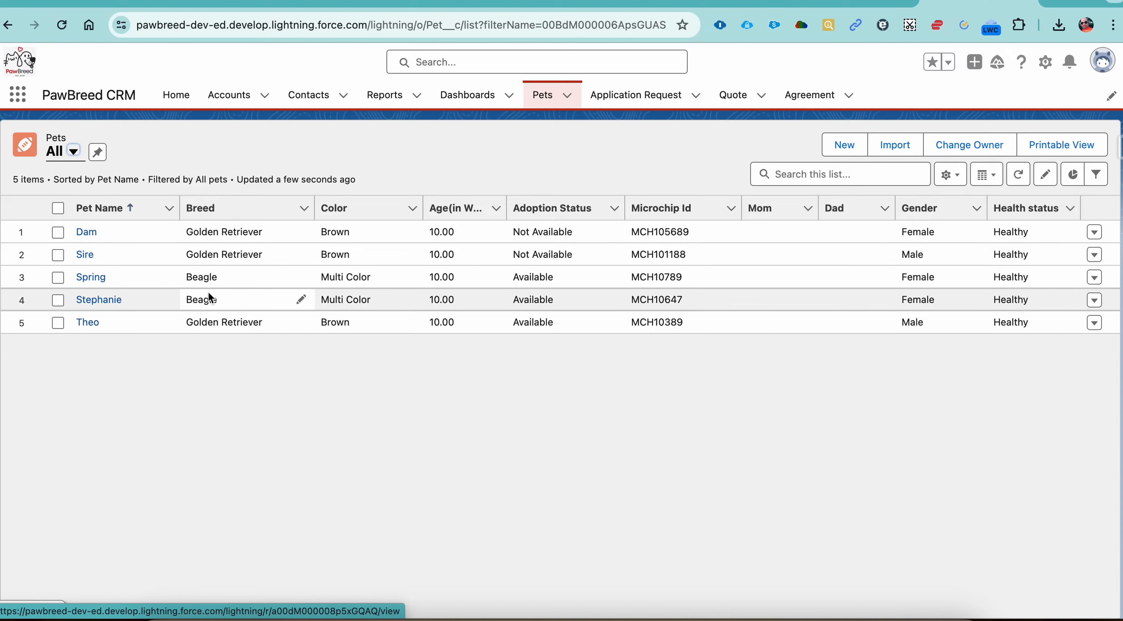
pyautogui.click(233, 215)
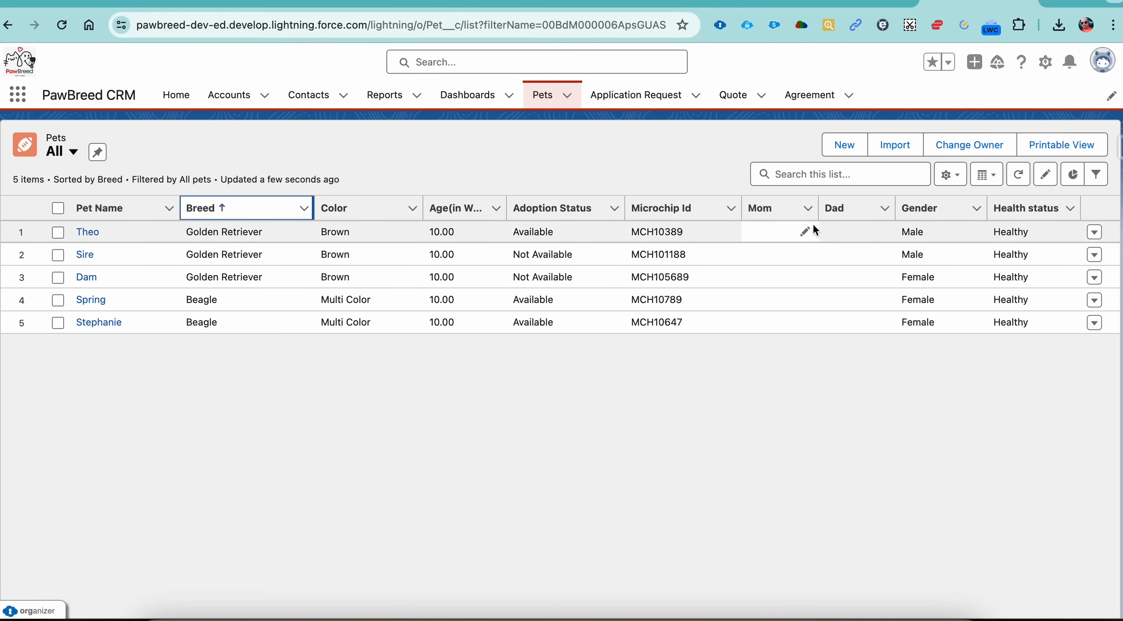
# Step: Set Theo's Mom to Sire and Dad to Dam in the Pets list and save the changes
pyautogui.click(807, 234)
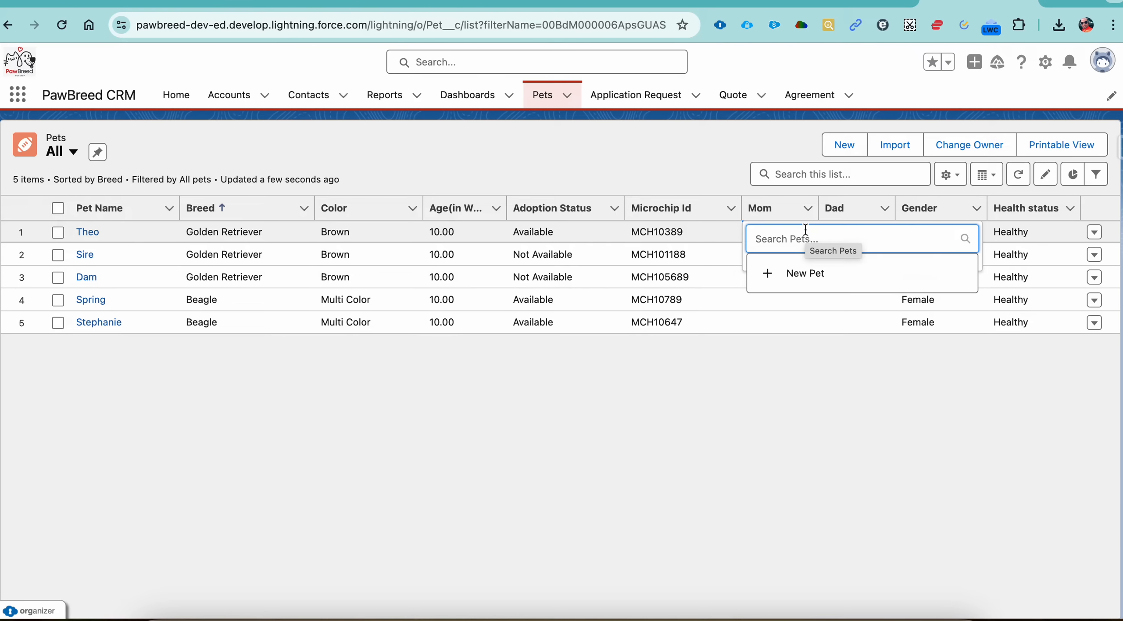
pyautogui.write('sire')
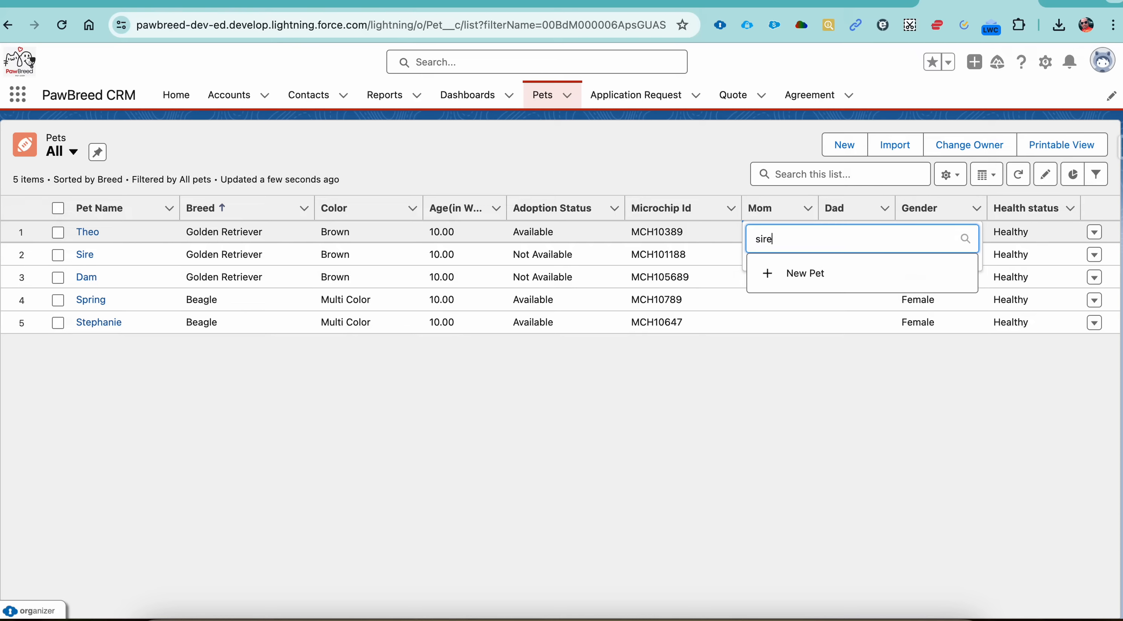
pyautogui.click(806, 303)
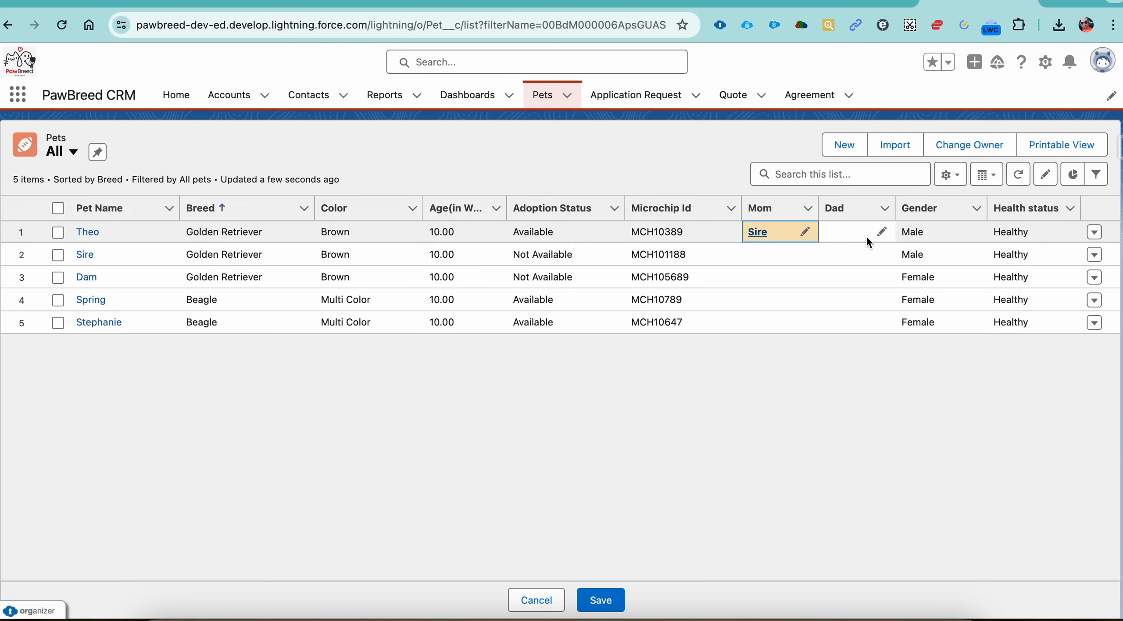
pyautogui.click(880, 232)
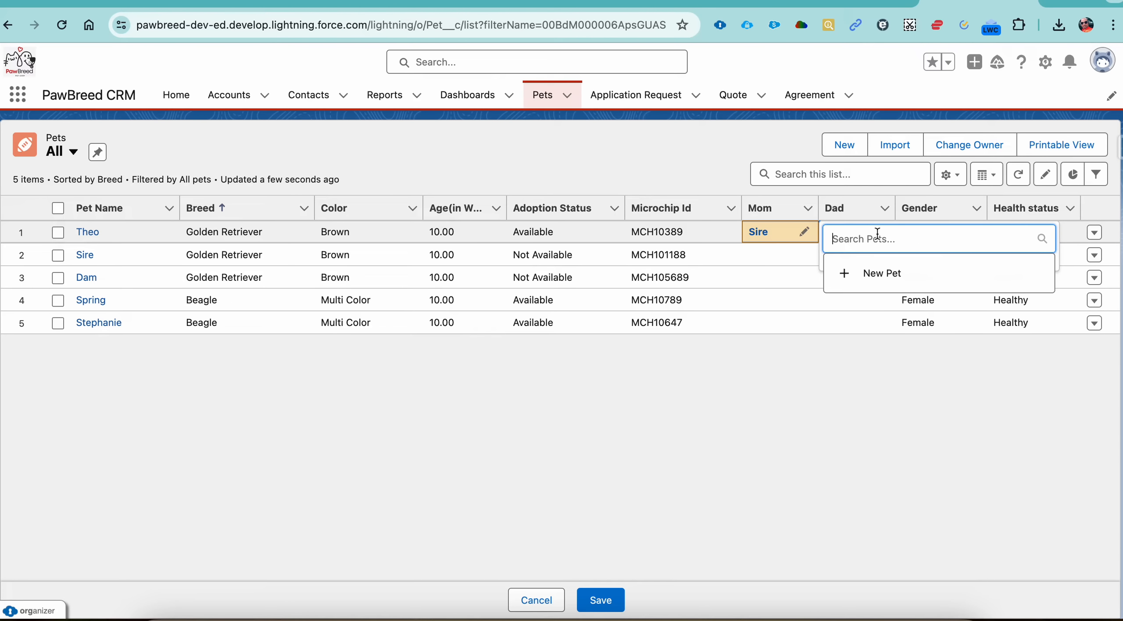
pyautogui.write('Dam')
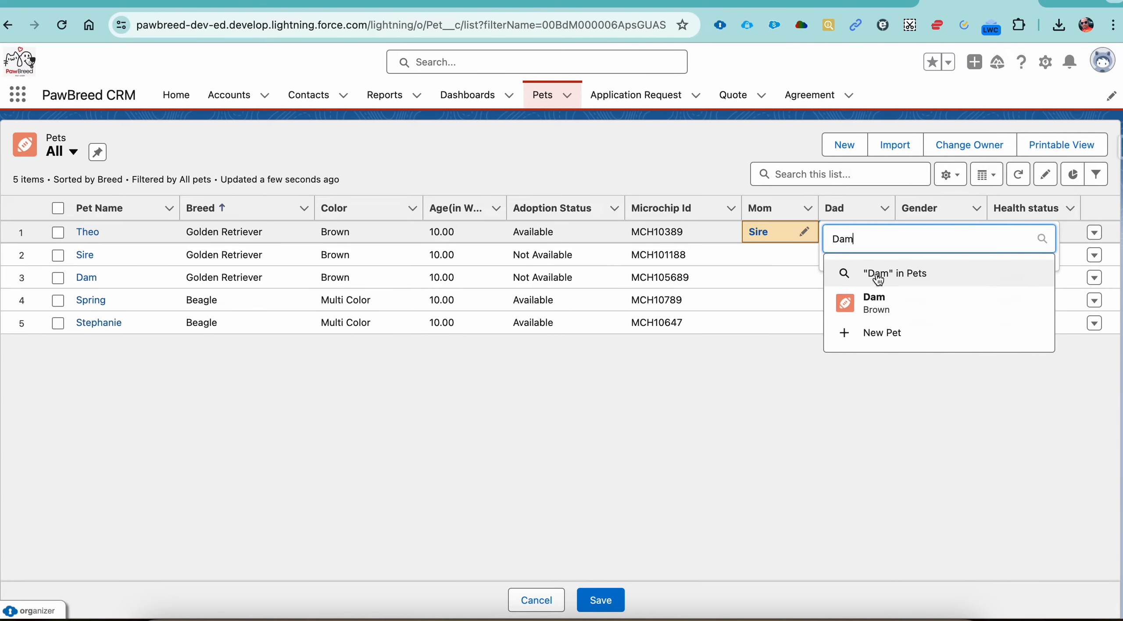
pyautogui.click(876, 301)
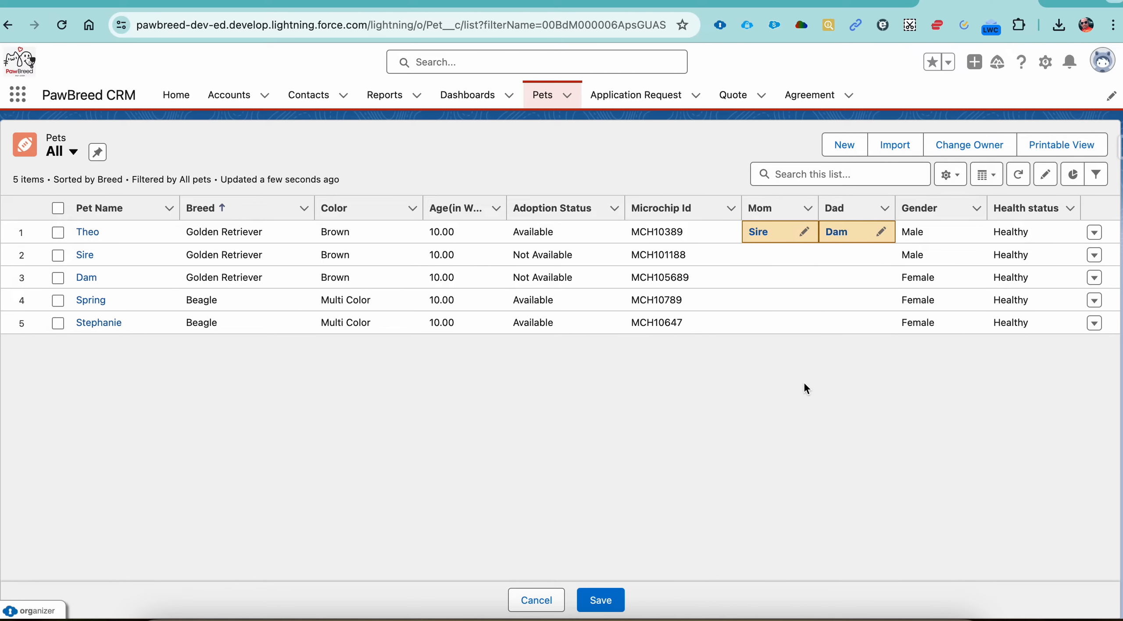
pyautogui.click(620, 596)
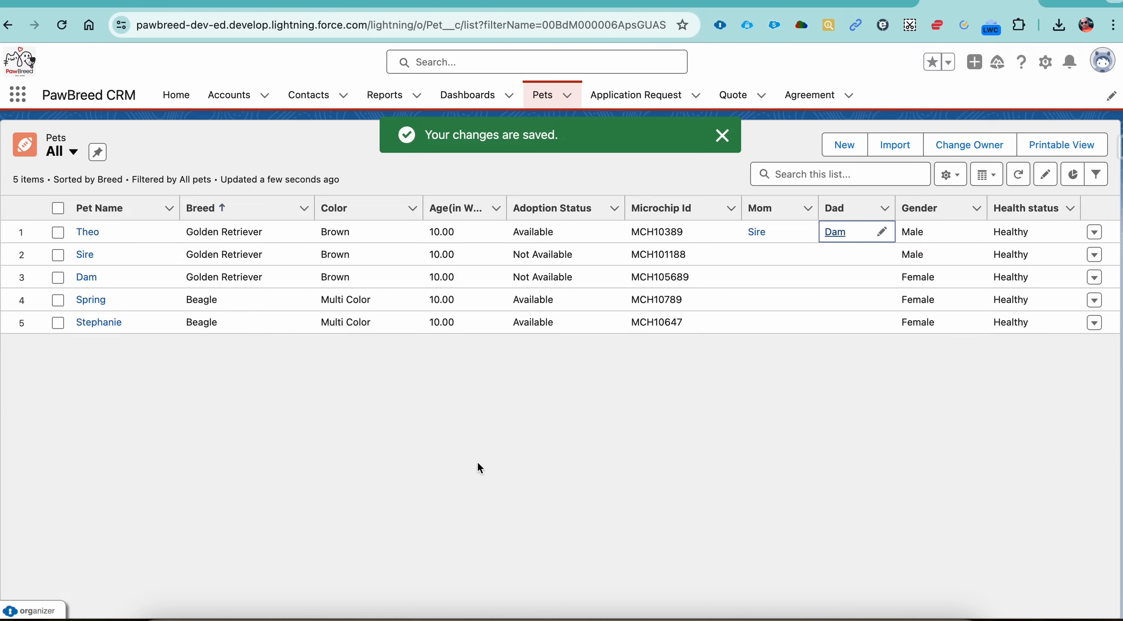
# Step: Clone the pet record Theo and name the new pet Bruno
pyautogui.click(96, 234)
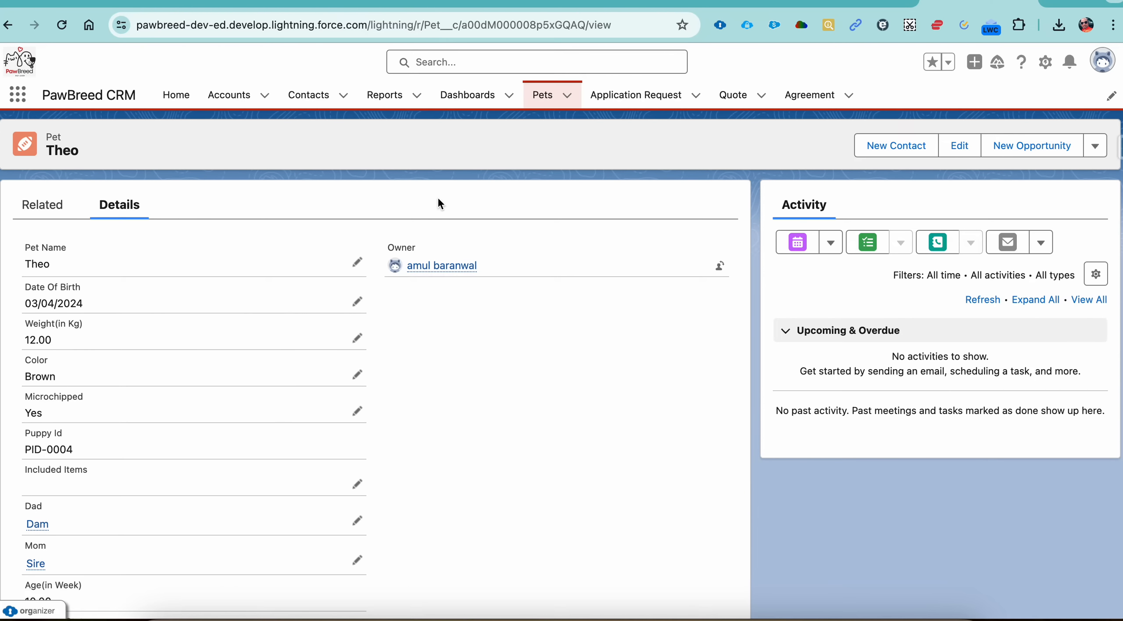
pyautogui.click(1095, 149)
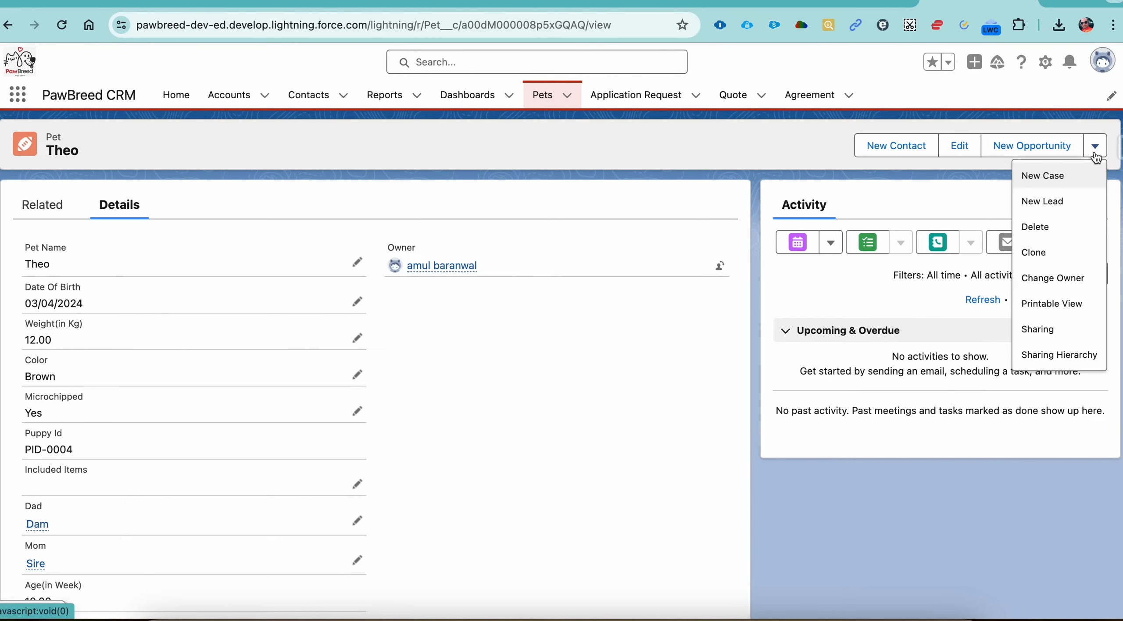
pyautogui.click(1048, 251)
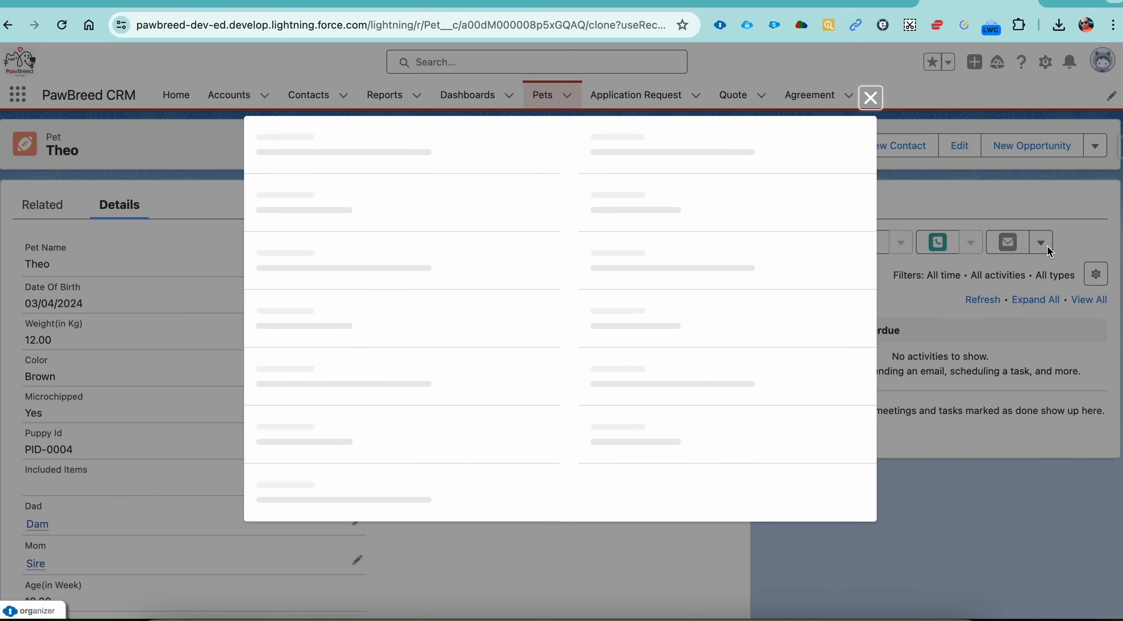
pyautogui.doubleClick(349, 217)
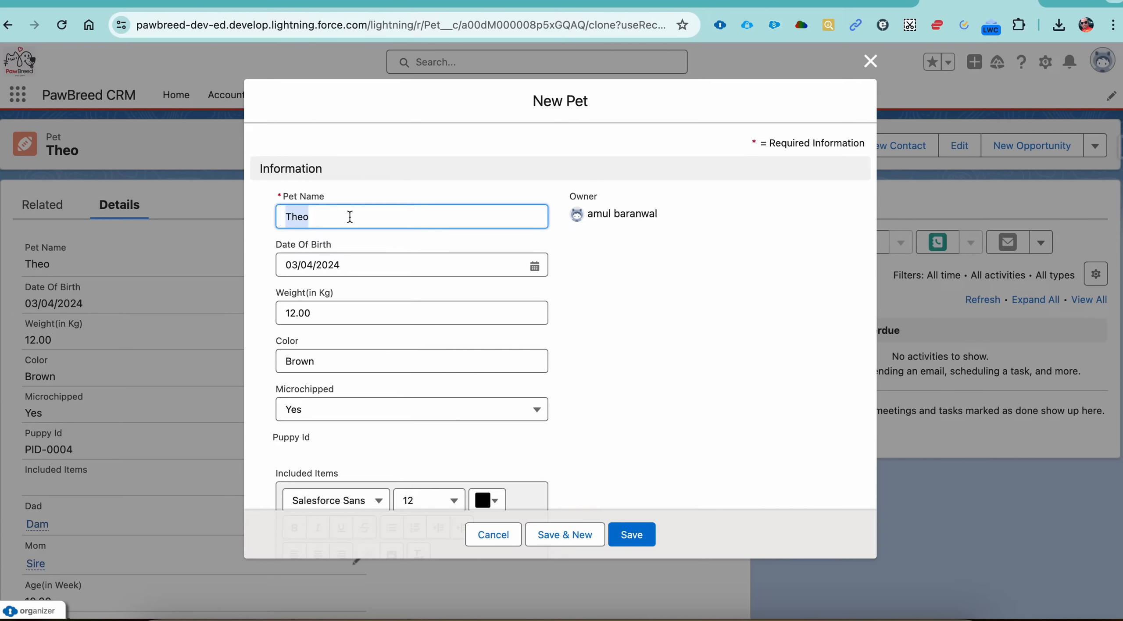
pyautogui.write('B')
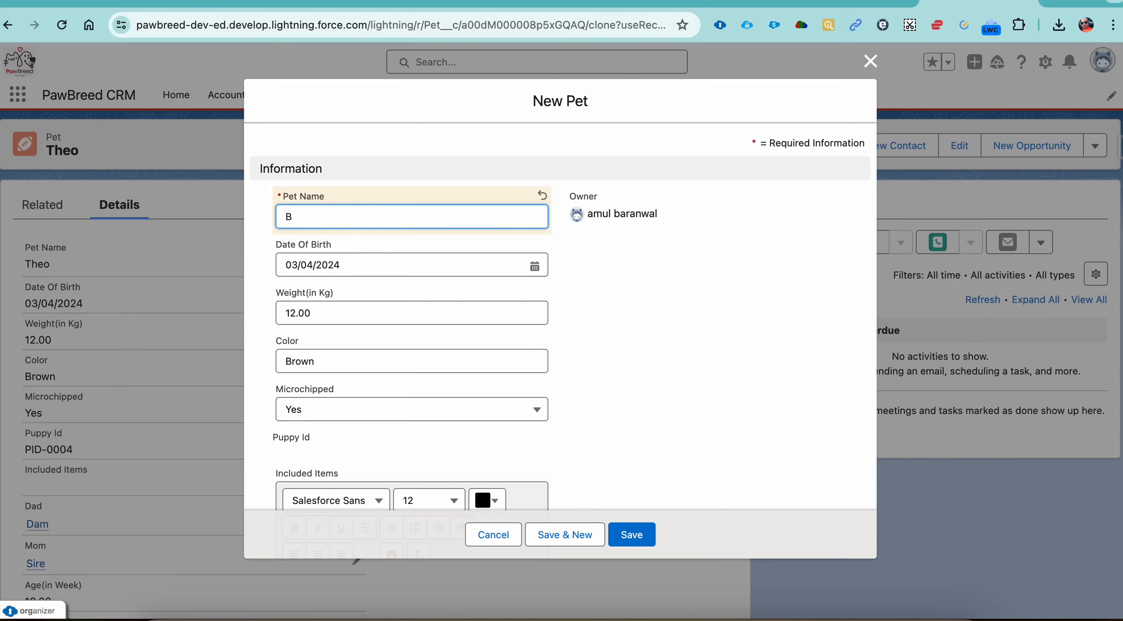
pyautogui.write('runo')
# Step: Set the cloned pet's Microchip Id to MCH103786 and save the new record
pyautogui.scroll(-2, 402, 305)
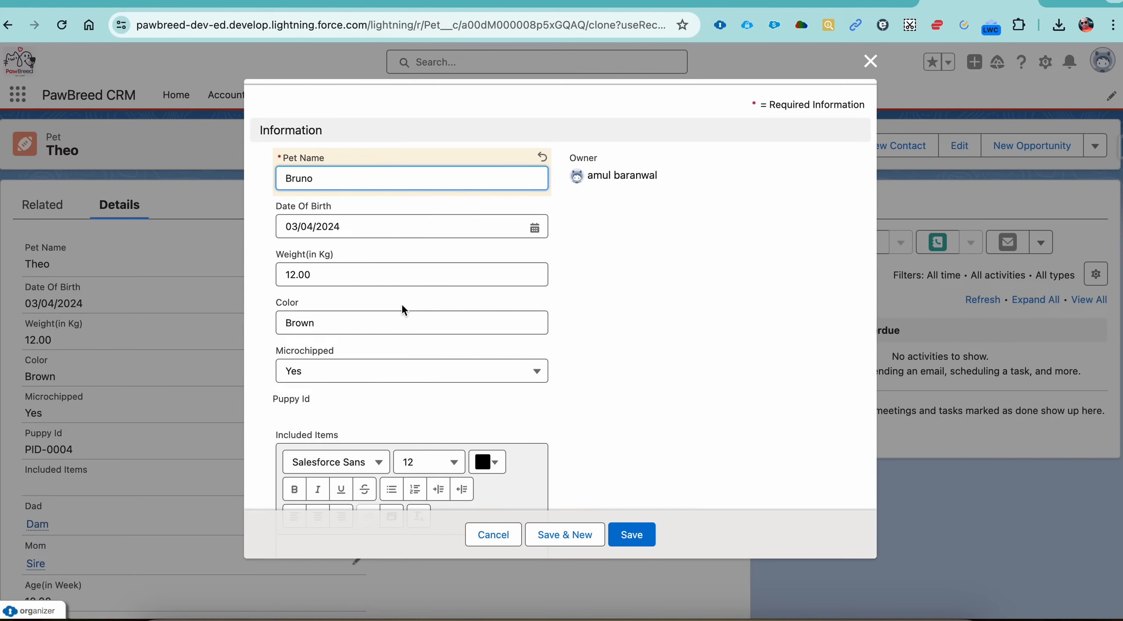
pyautogui.scroll(-1, 403, 308)
pyautogui.scroll(-2, 403, 307)
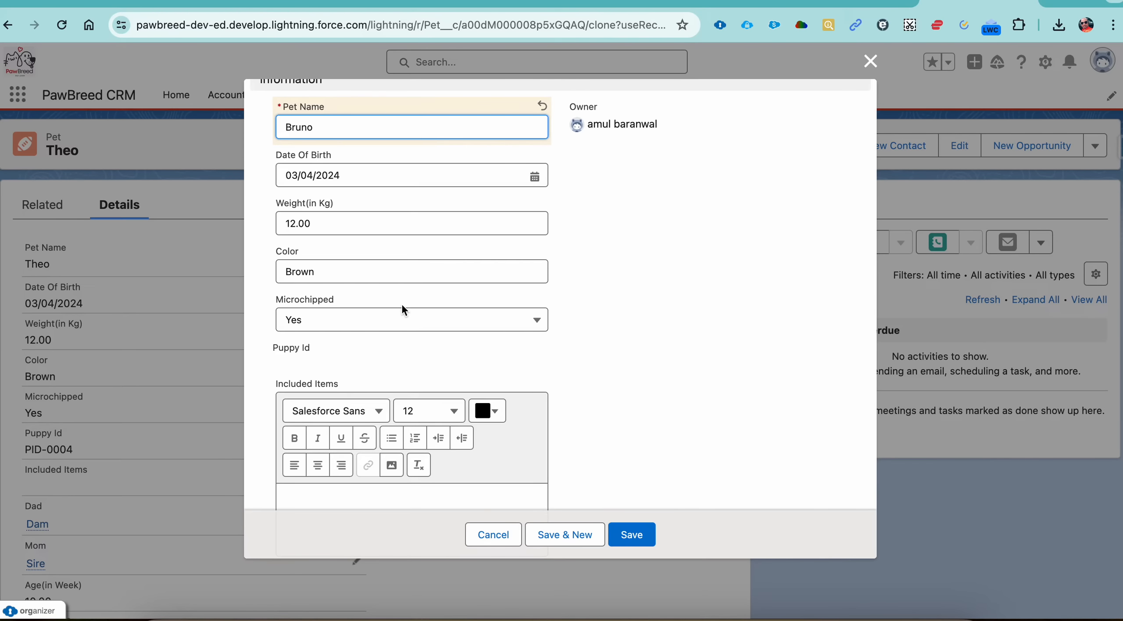
pyautogui.scroll(-20, 402, 306)
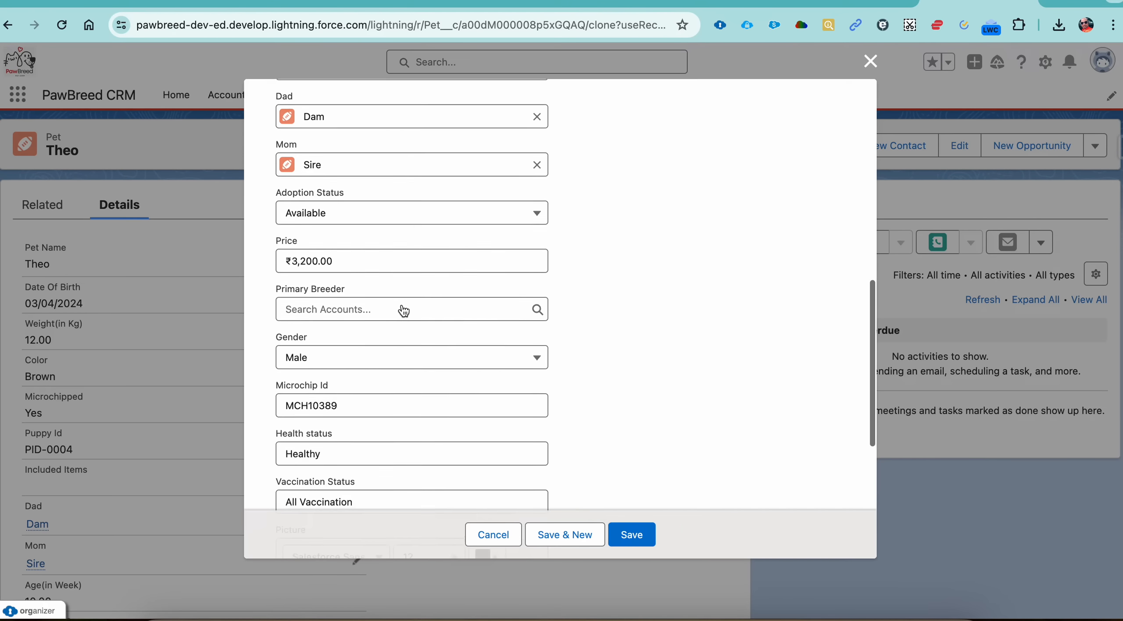
pyautogui.scroll(-2, 402, 305)
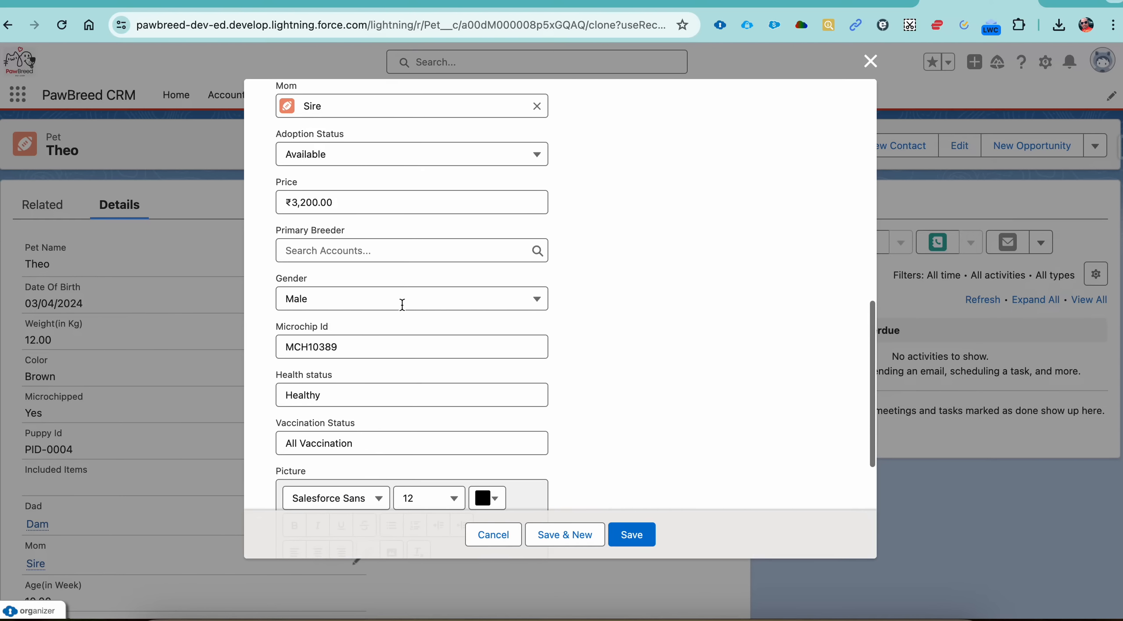
pyautogui.click(375, 344)
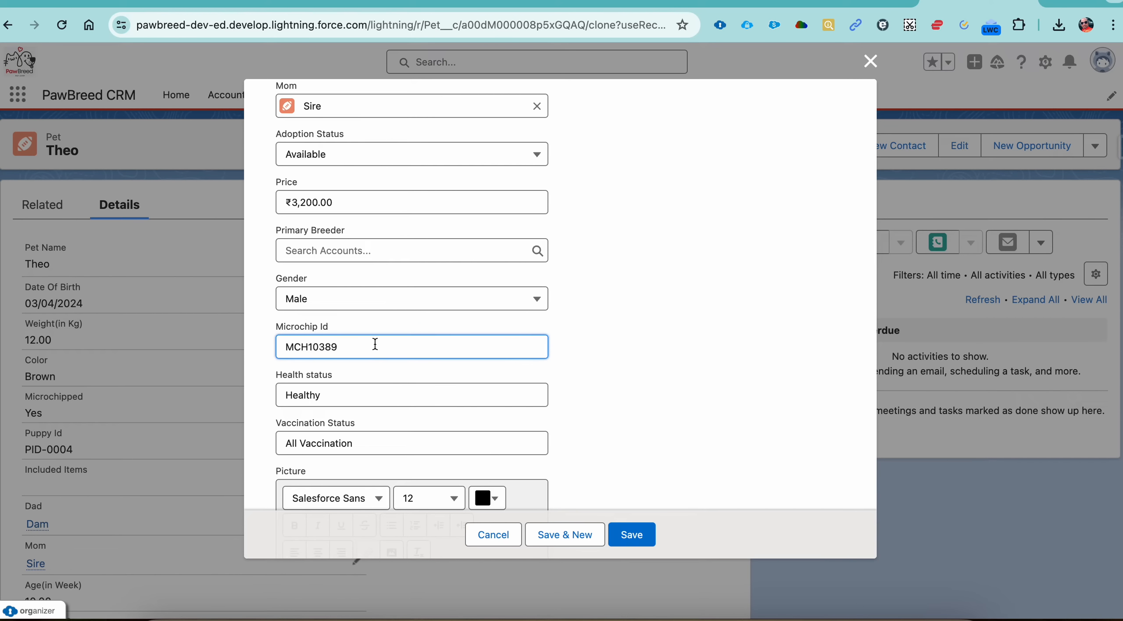
pyautogui.press('BackSpace')
pyautogui.press('BackSpace')
pyautogui.write('78')
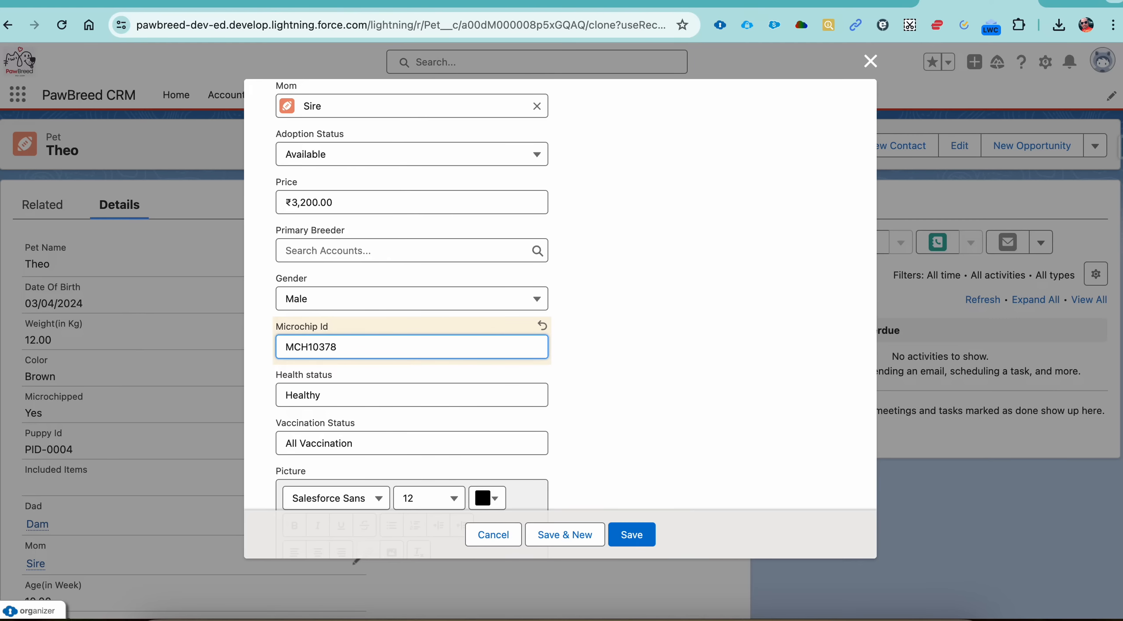
pyautogui.write('6')
pyautogui.scroll(-6, 412, 307)
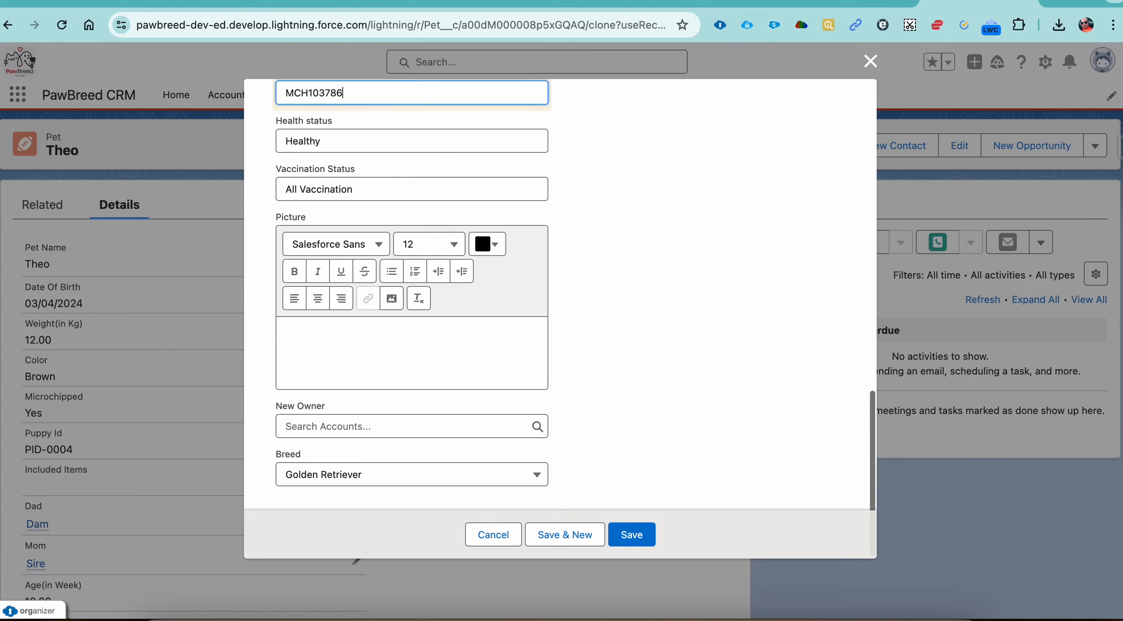
pyautogui.click(631, 536)
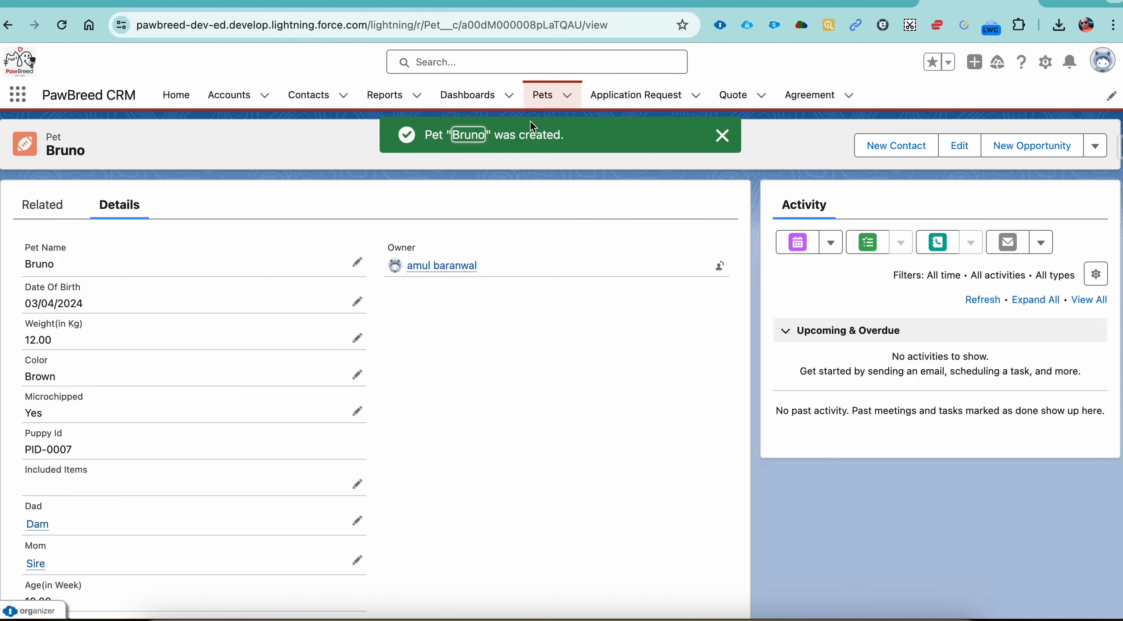
# Step: Return to the Pets object, show the All list view and pin it as the default
pyautogui.click(543, 102)
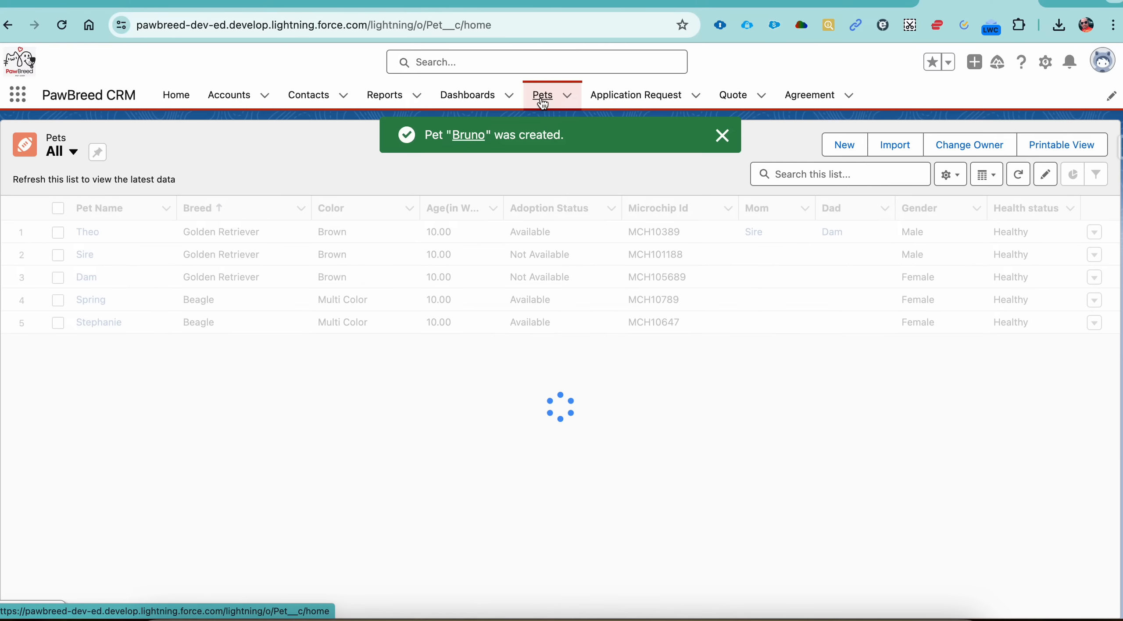
pyautogui.click(543, 102)
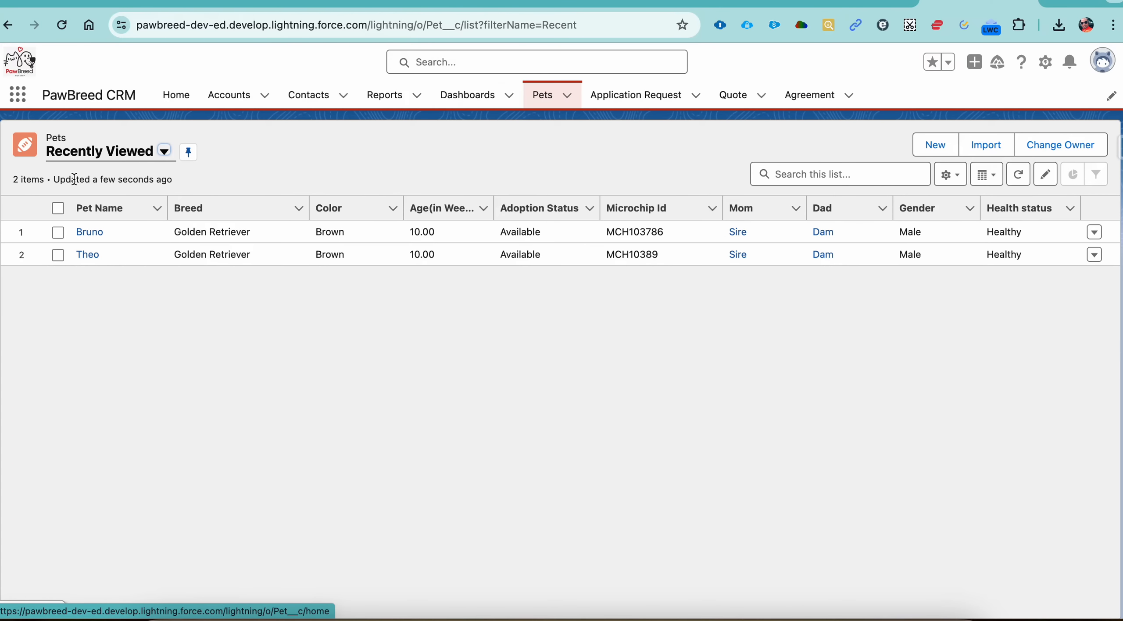
pyautogui.click(86, 165)
pyautogui.click(81, 209)
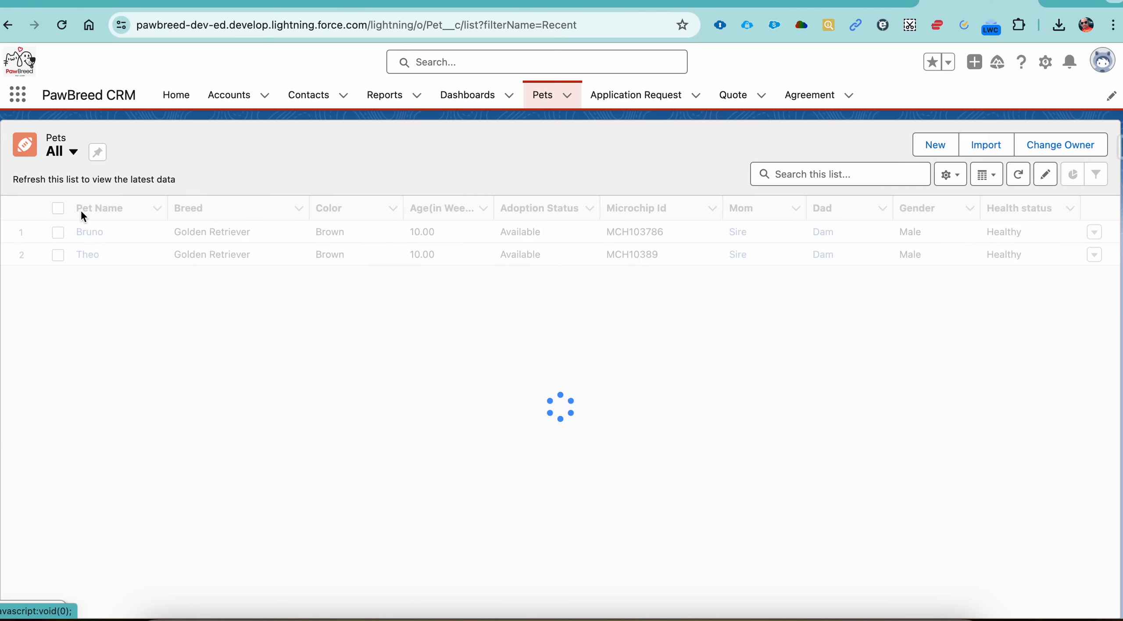
pyautogui.click(97, 152)
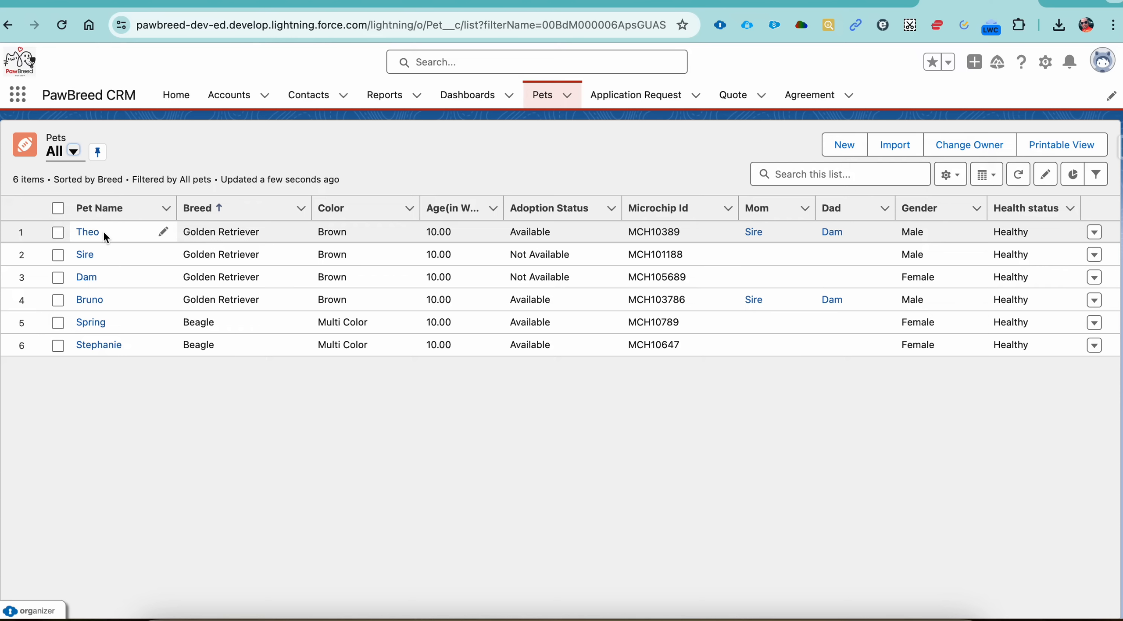
# Step: Open the Application Request object, review the fields of its new-record form and close the form without saving
pyautogui.click(642, 102)
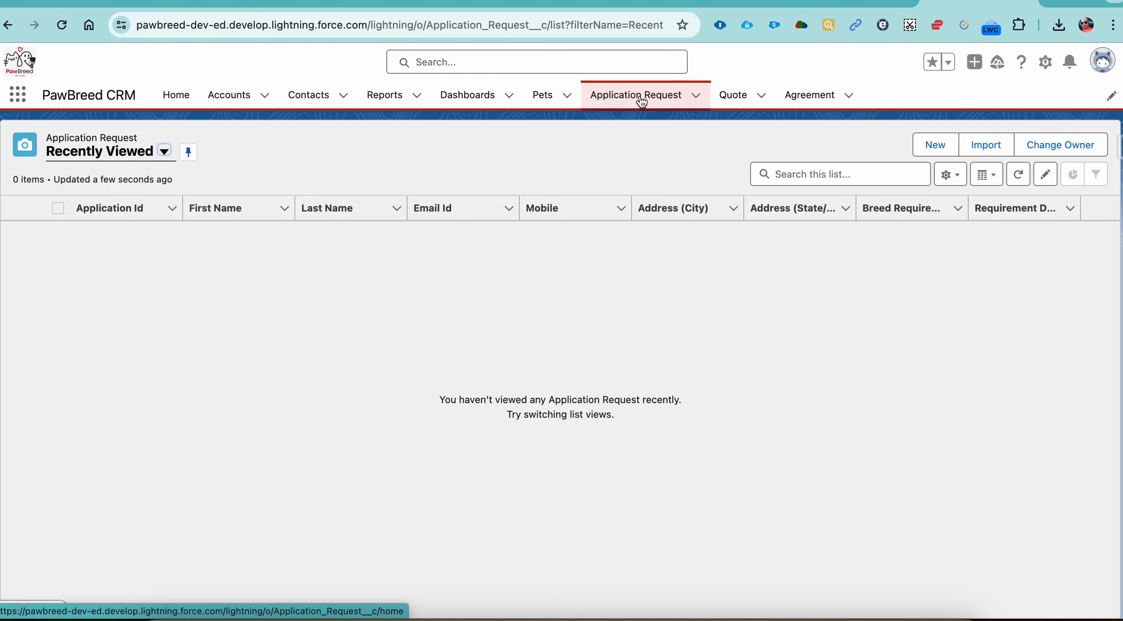
pyautogui.click(551, 99)
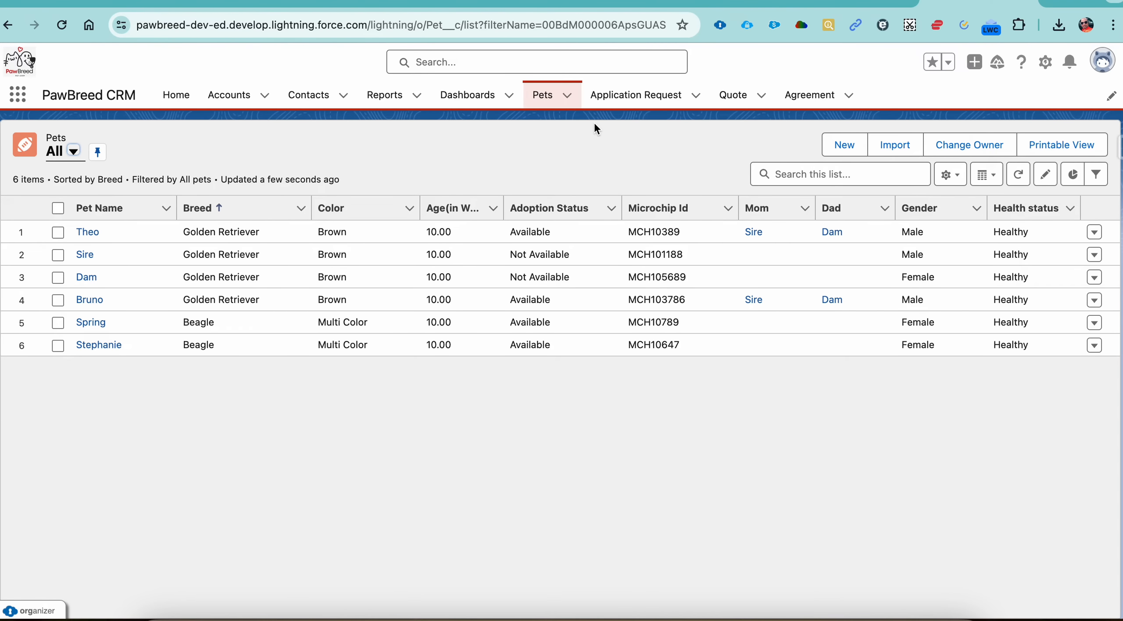
pyautogui.click(641, 99)
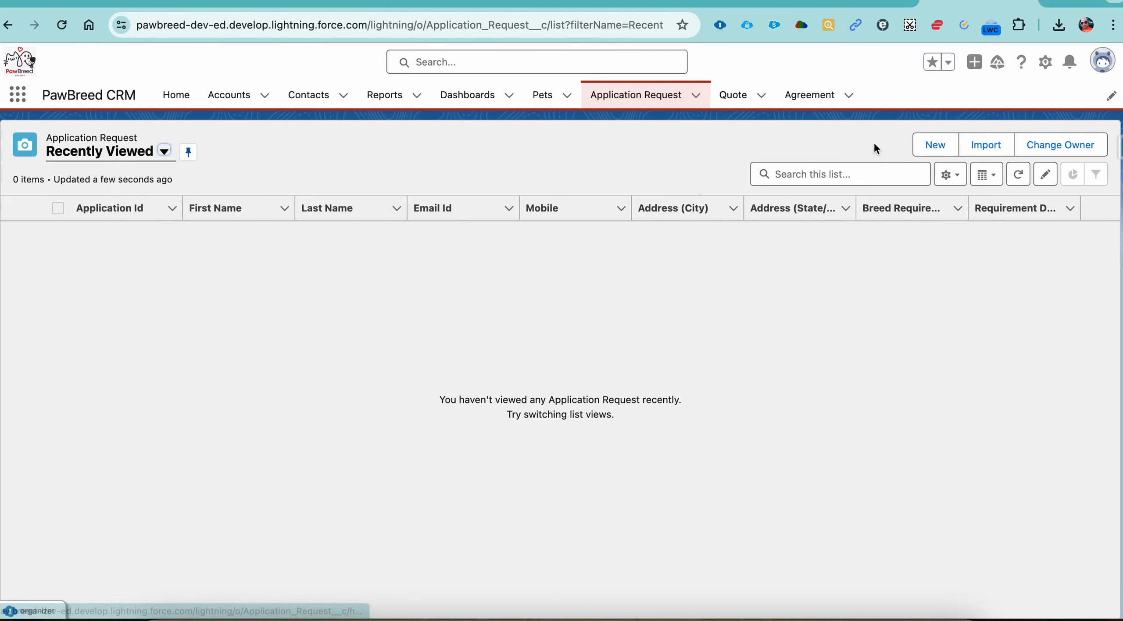
pyautogui.click(934, 151)
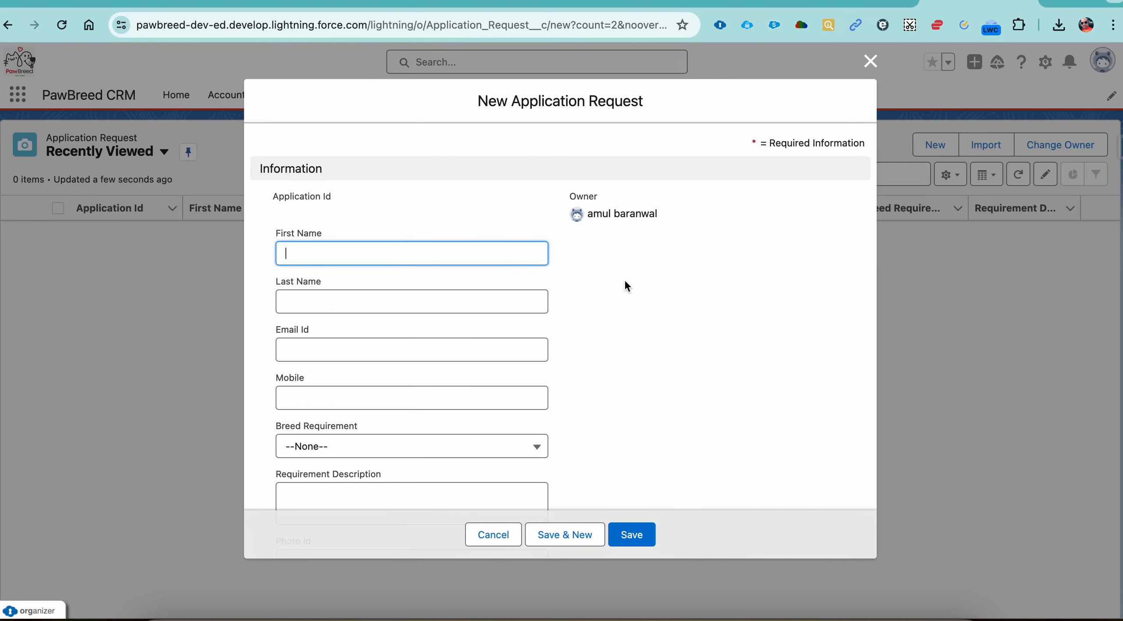
pyautogui.scroll(-6, 543, 333)
pyautogui.scroll(-2, 543, 333)
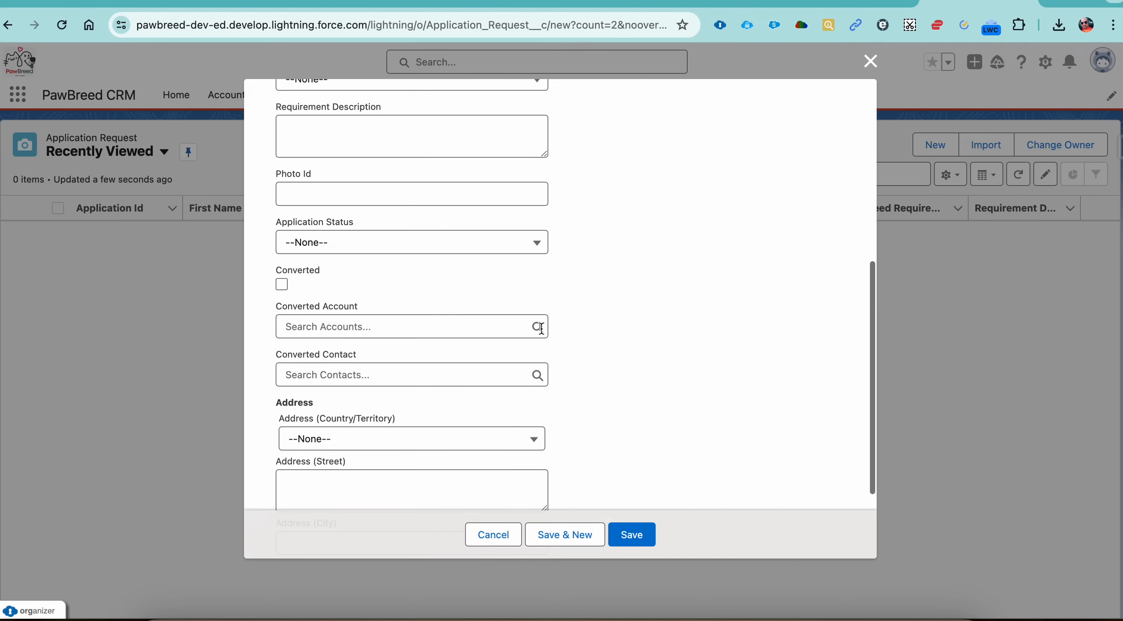
pyautogui.click(486, 536)
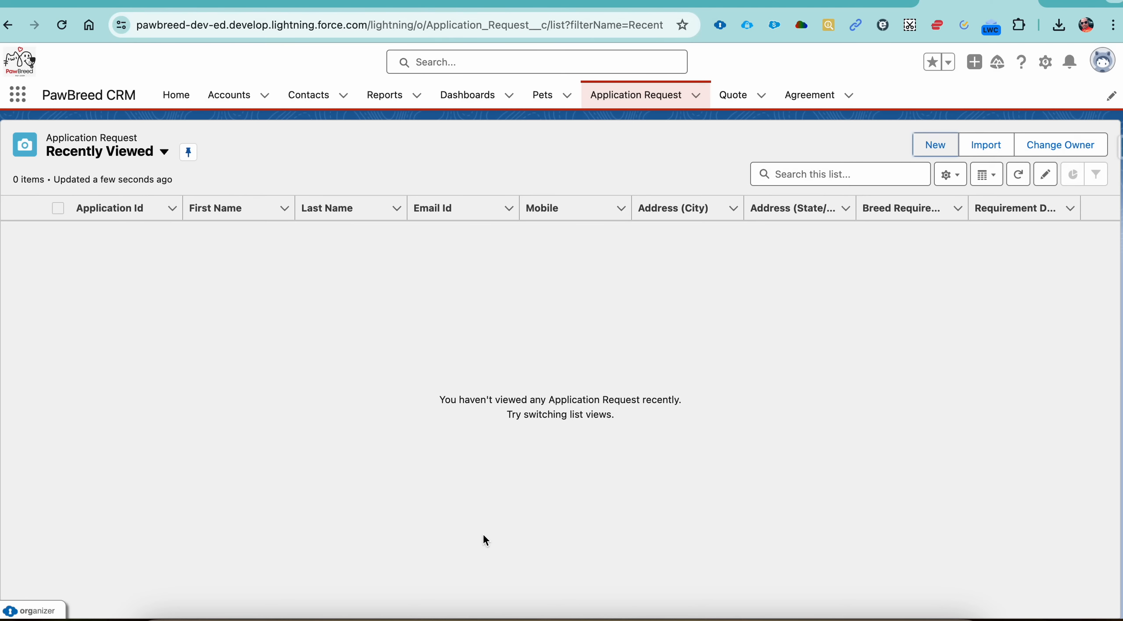
# Step: Switch to the PawBreed Data spreadsheet and examine each applicant's contact details, breed requirement and requirement description on the Application Request sheet
pyautogui.click(711, 4)
pyautogui.click(210, 610)
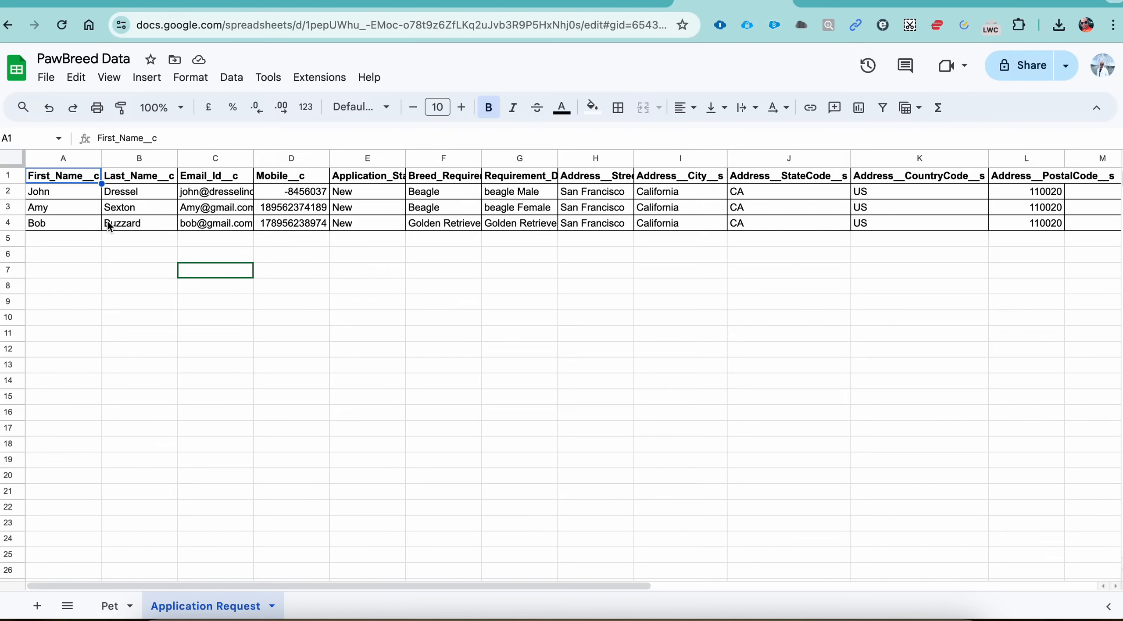
pyautogui.click(83, 196)
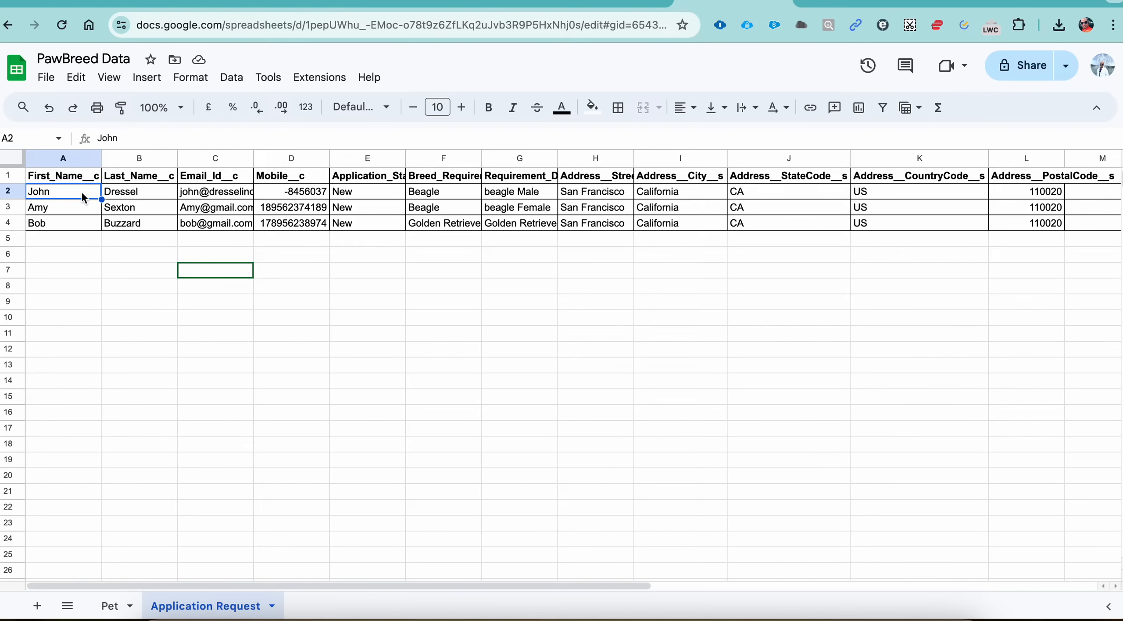
pyautogui.click(443, 195)
pyautogui.click(509, 196)
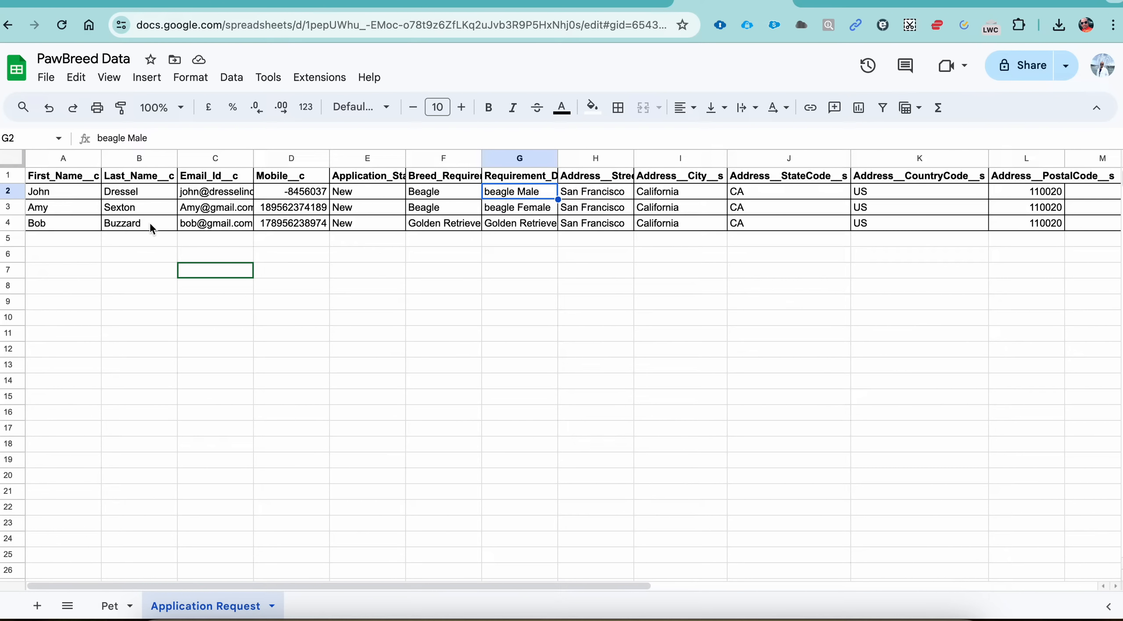
pyautogui.click(72, 214)
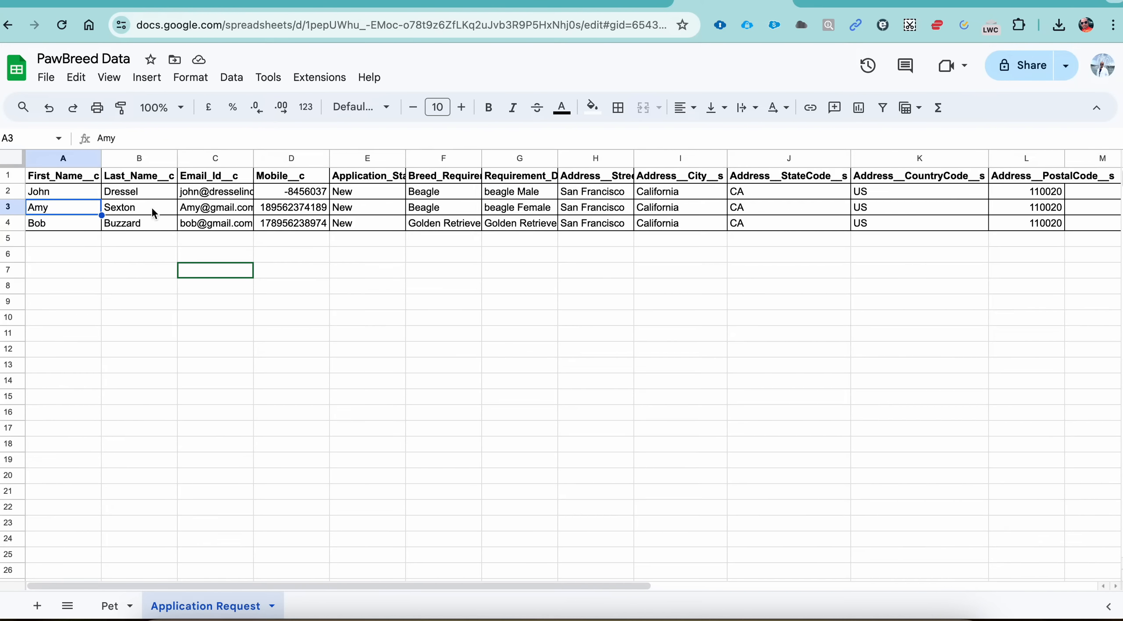
pyautogui.click(203, 212)
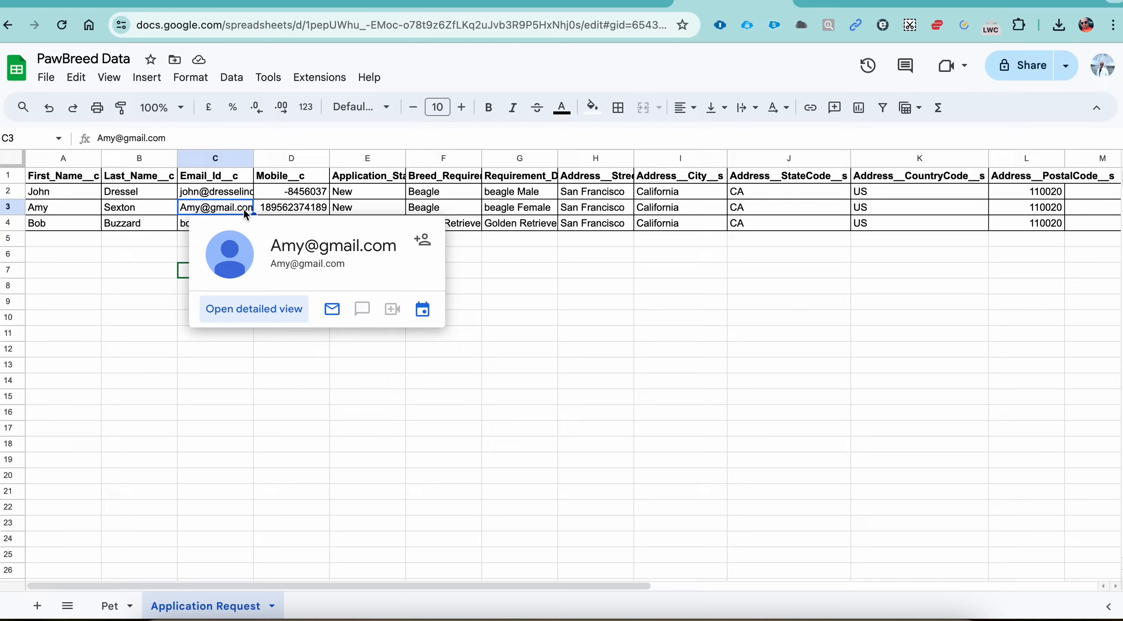
pyautogui.click(287, 209)
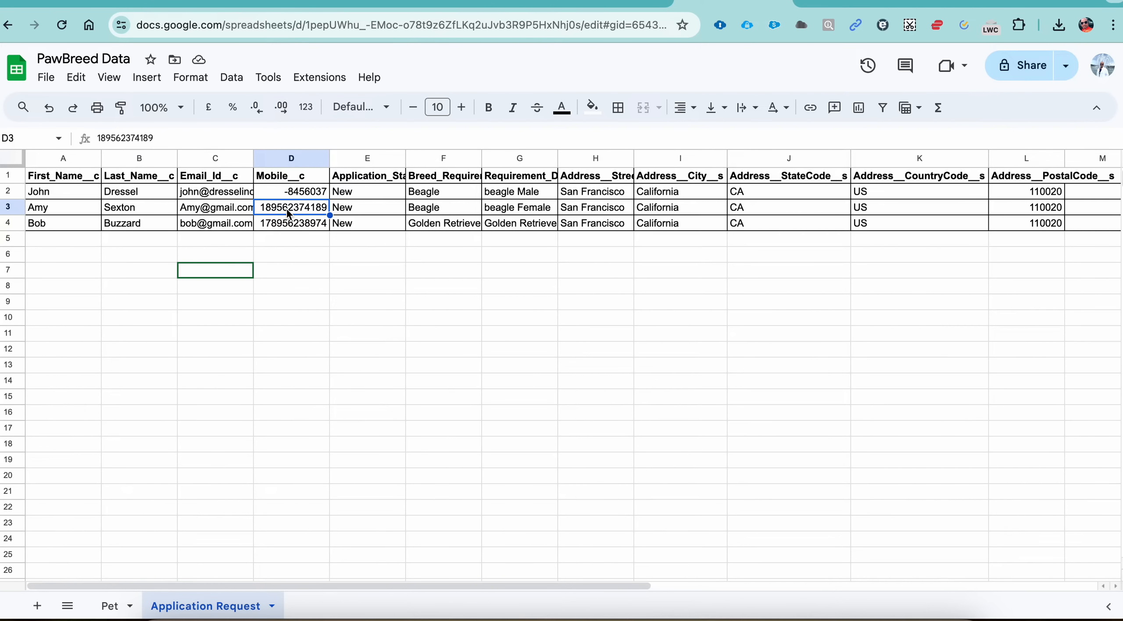
pyautogui.click(429, 214)
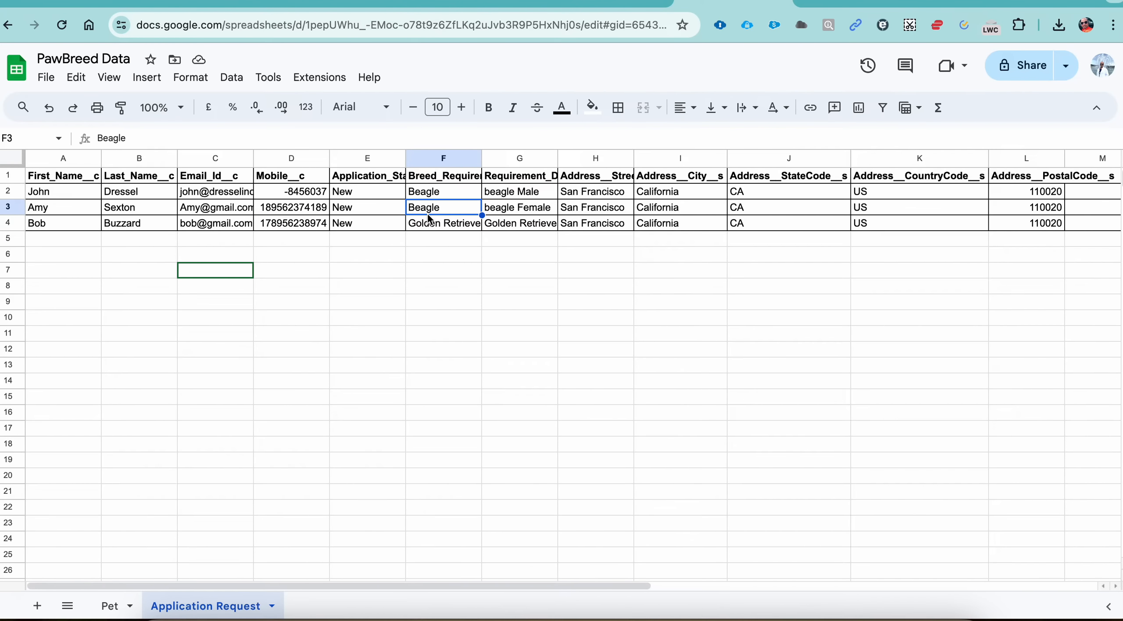
pyautogui.click(512, 214)
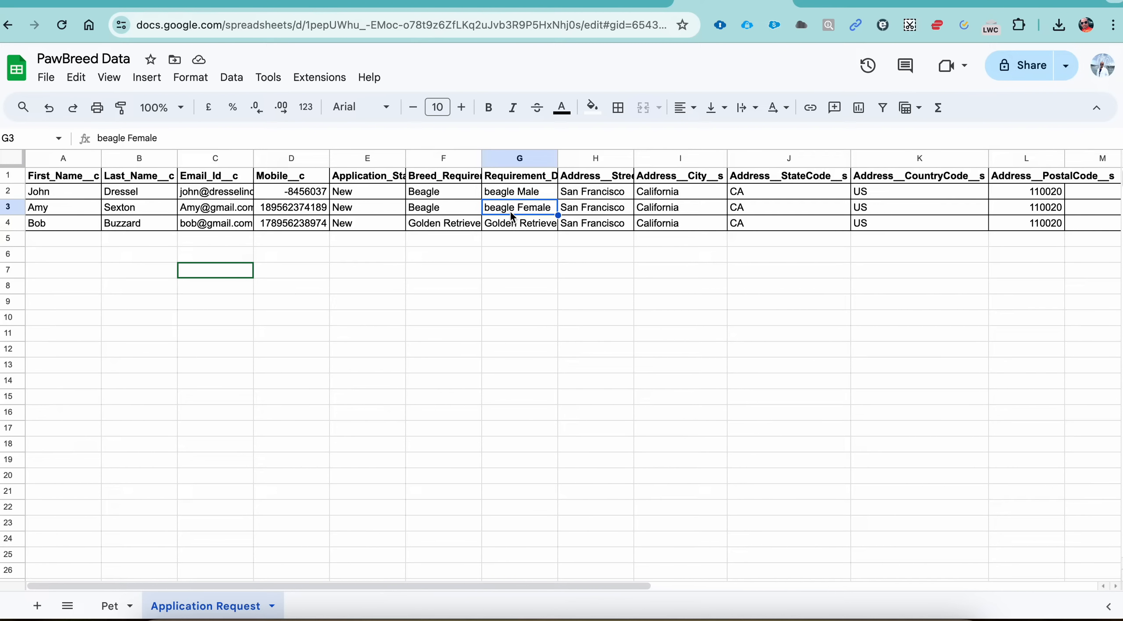
pyautogui.click(44, 224)
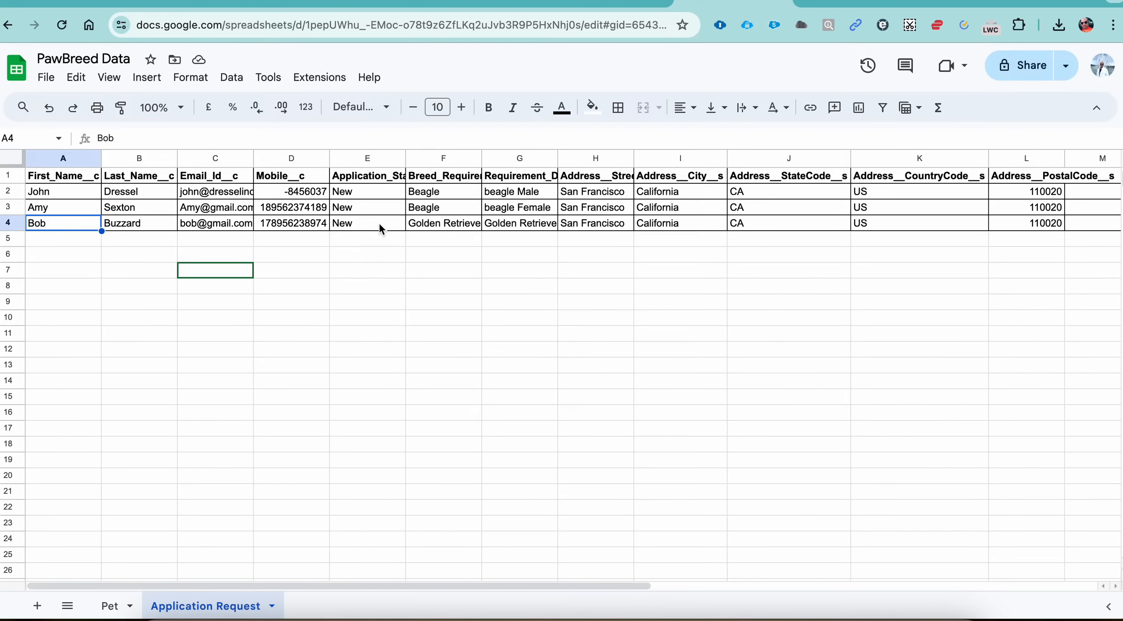
pyautogui.click(441, 226)
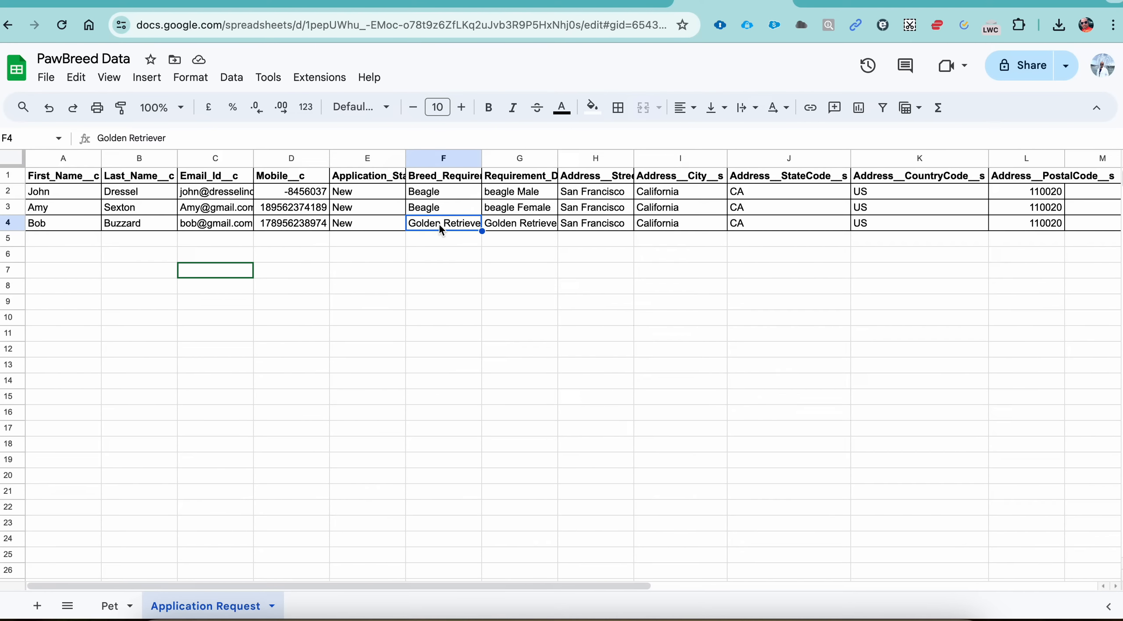
pyautogui.click(510, 224)
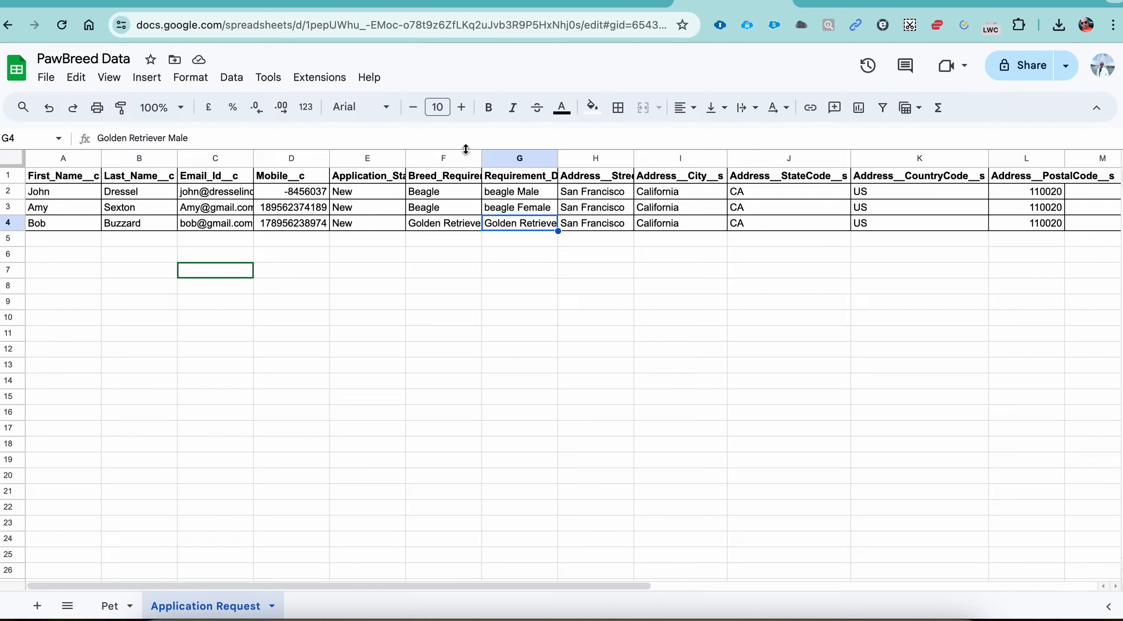
# Step: Download the Application Request sheet as a comma-separated values (.csv) file
pyautogui.click(53, 81)
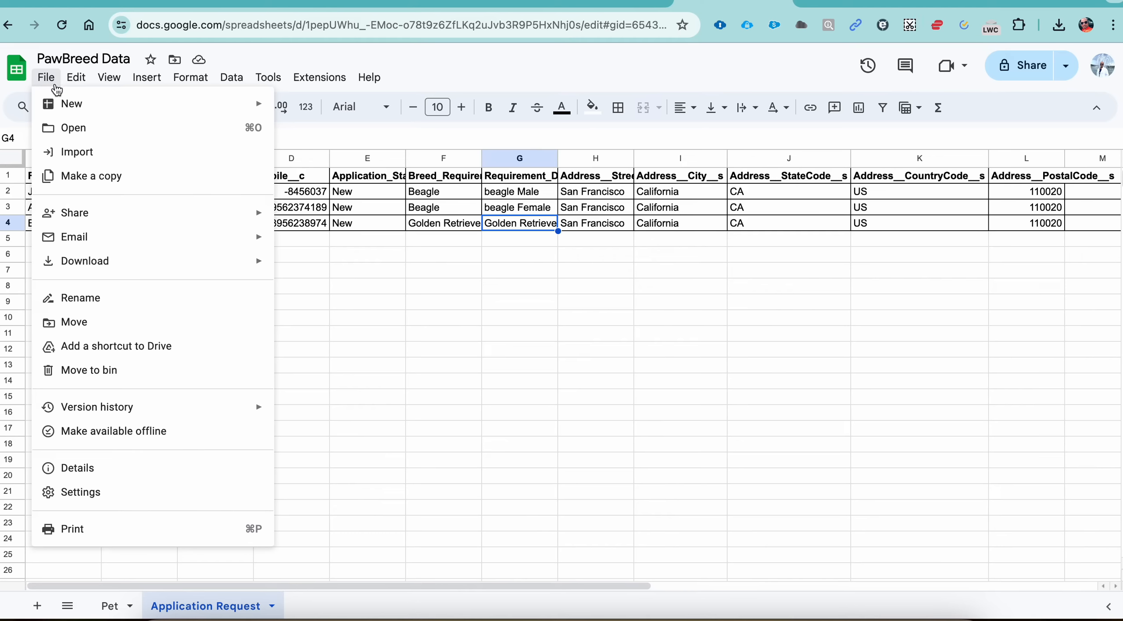
pyautogui.moveTo(93, 265)
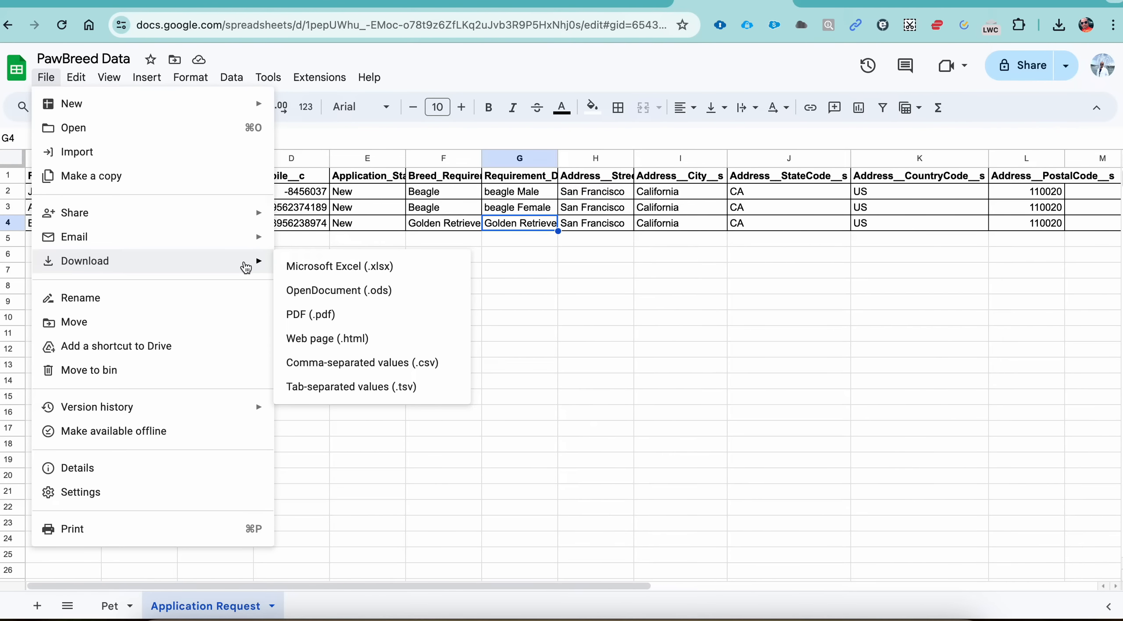
pyautogui.click(320, 364)
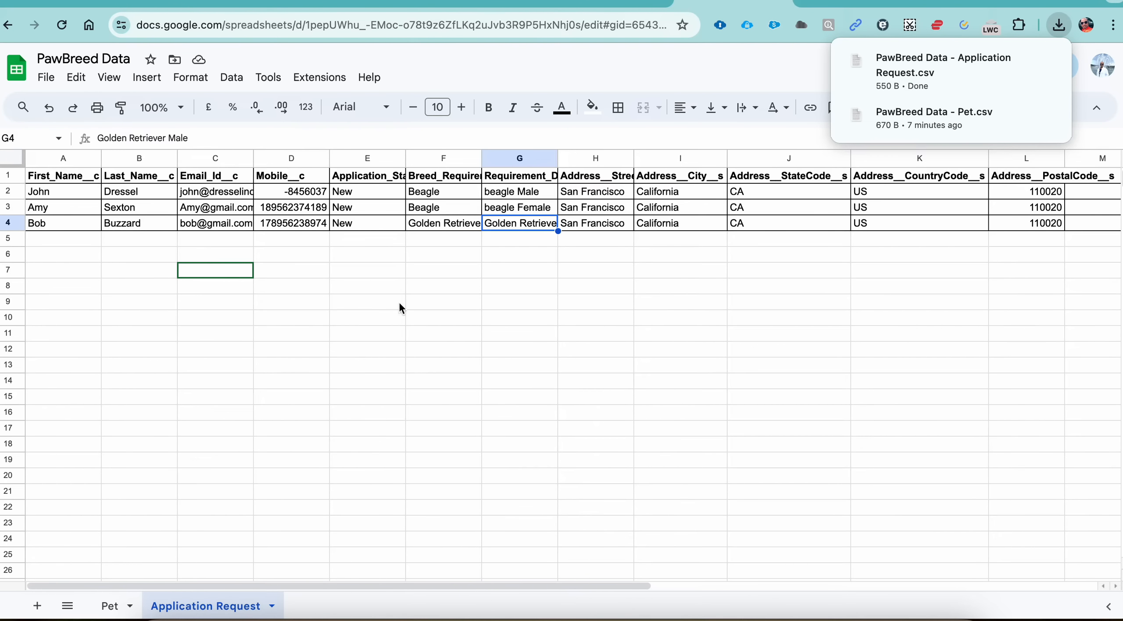
# Step: Show PawBreed Data - Application Request.csv in its download folder and assign it the SFDC tag
pyautogui.moveTo(1048, 80)
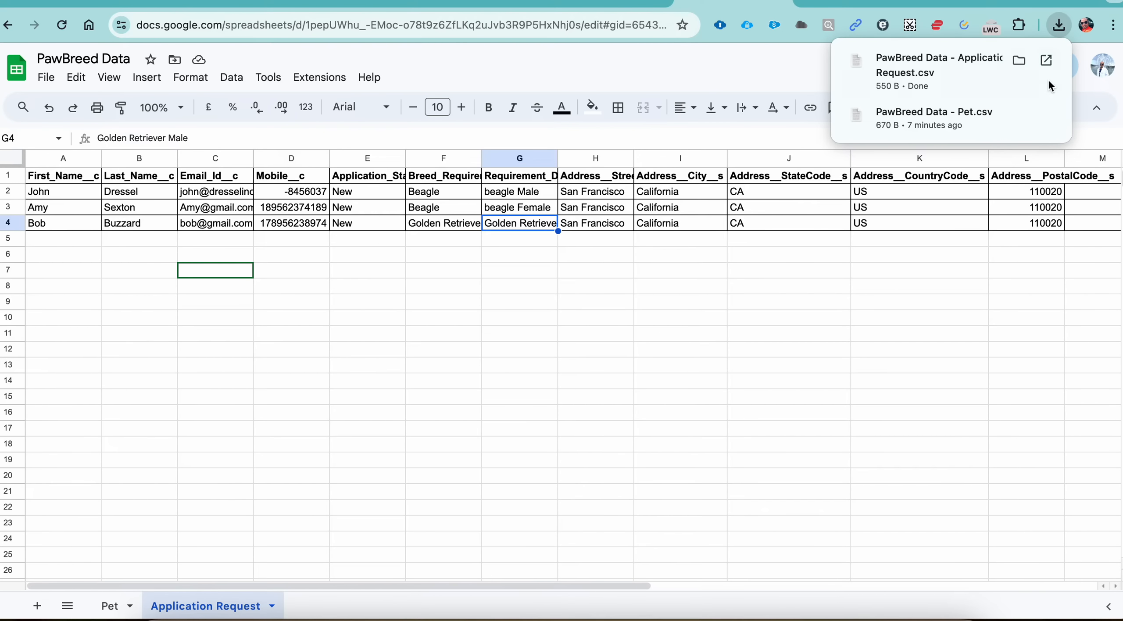
pyautogui.click(1018, 63)
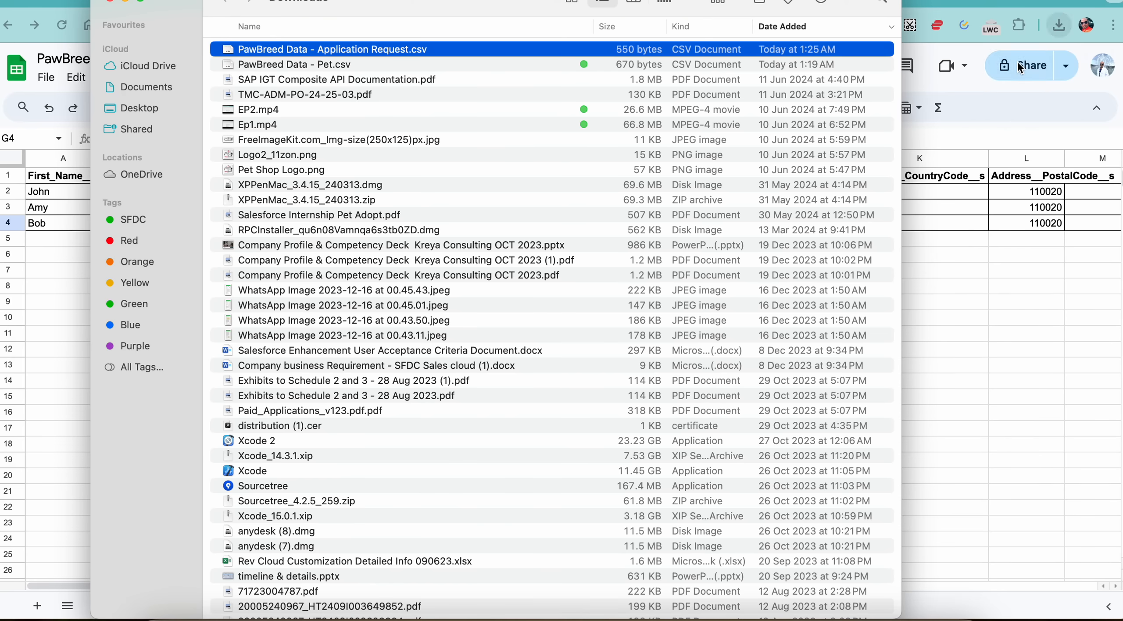
pyautogui.rightClick(424, 53)
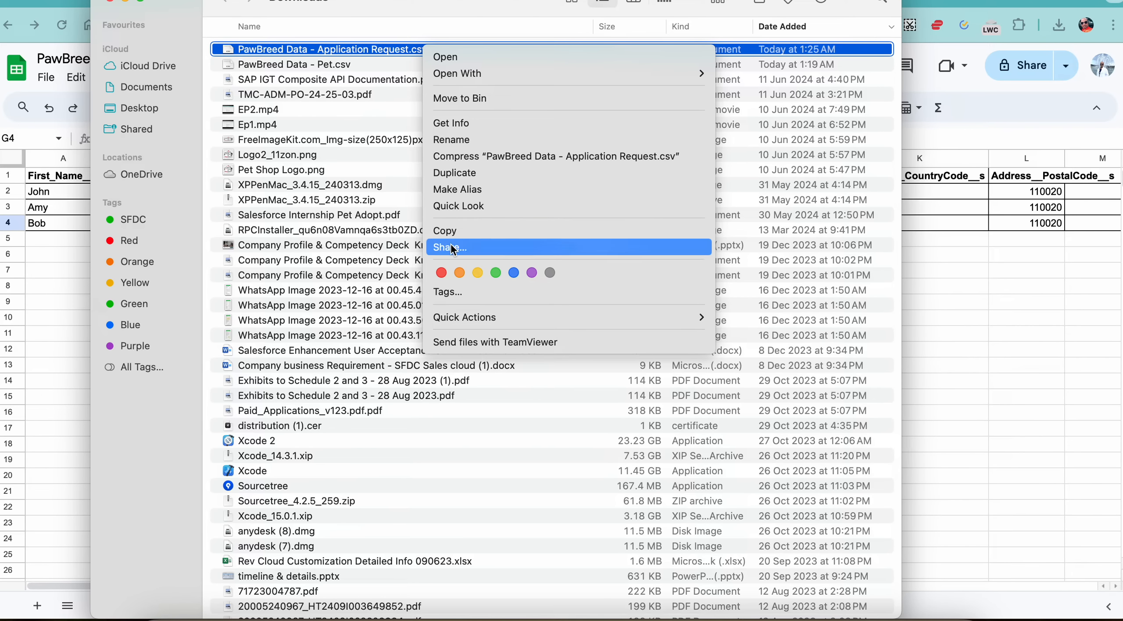
pyautogui.click(454, 292)
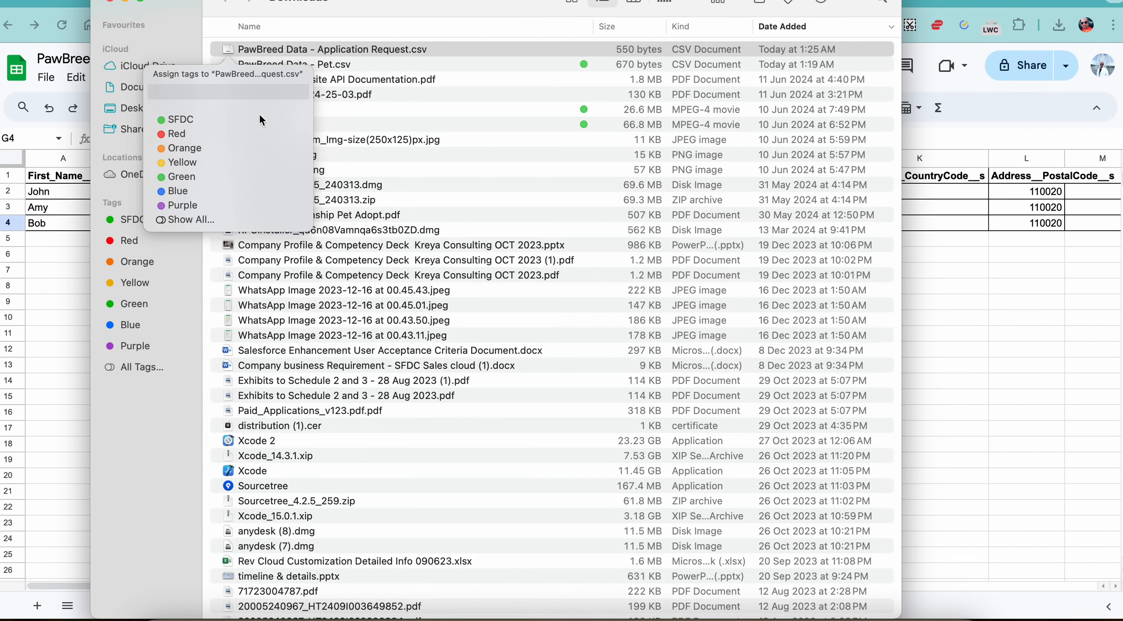
pyautogui.click(209, 116)
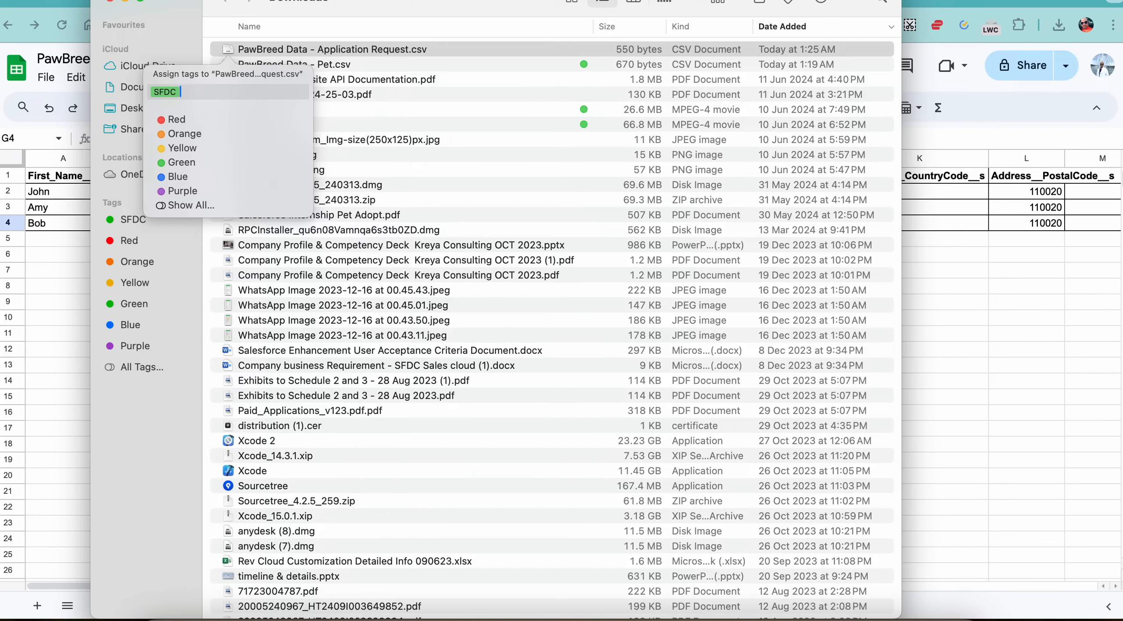
pyautogui.press('Return')
pyautogui.click(61, 269)
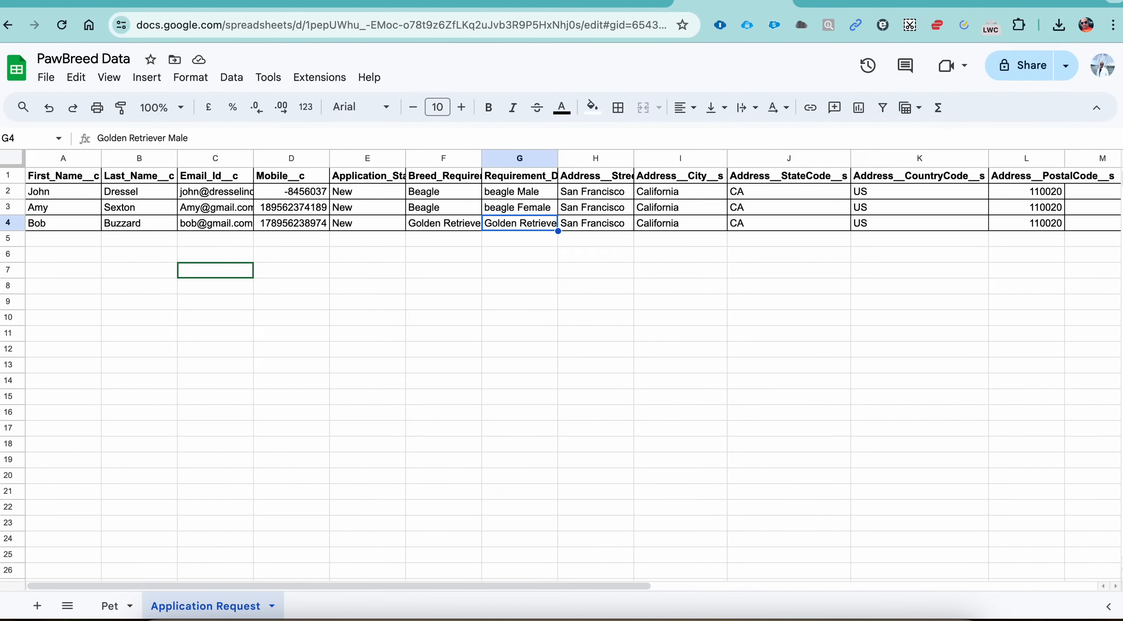
# Step: Return to the Application Request list in PawBreed CRM and launch the data import for it
pyautogui.click(863, 3)
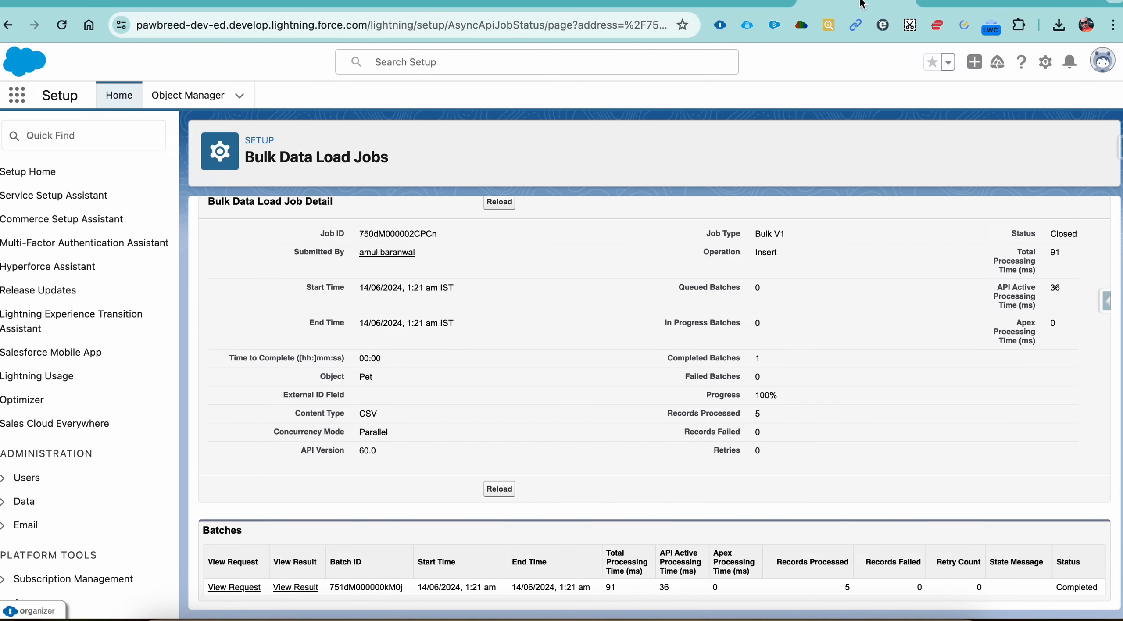
pyautogui.click(941, 2)
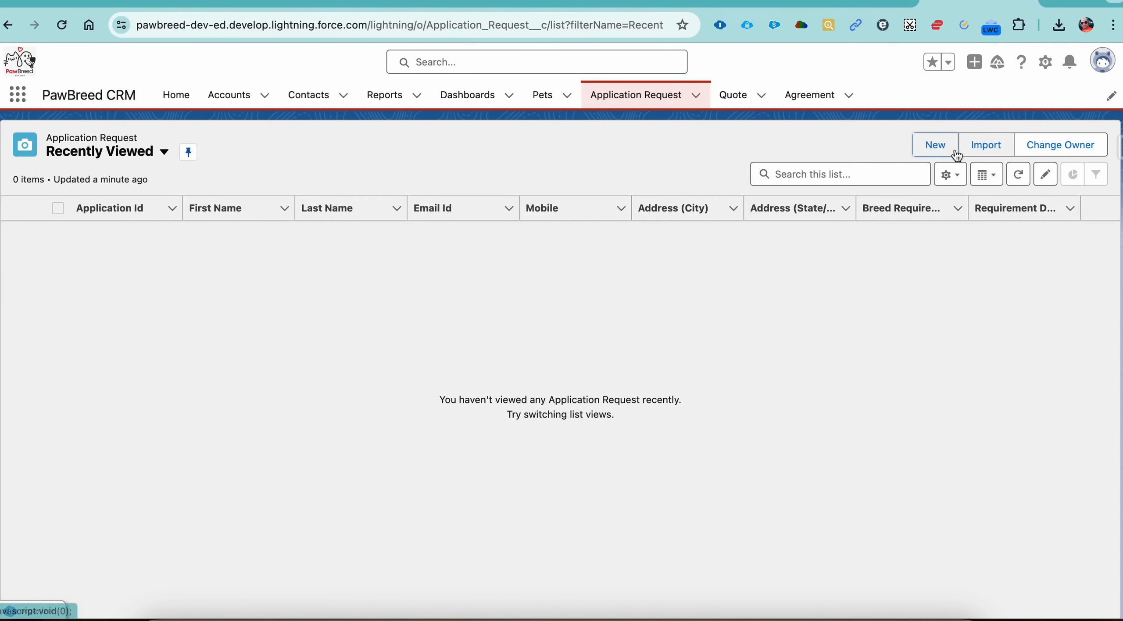
pyautogui.click(588, 94)
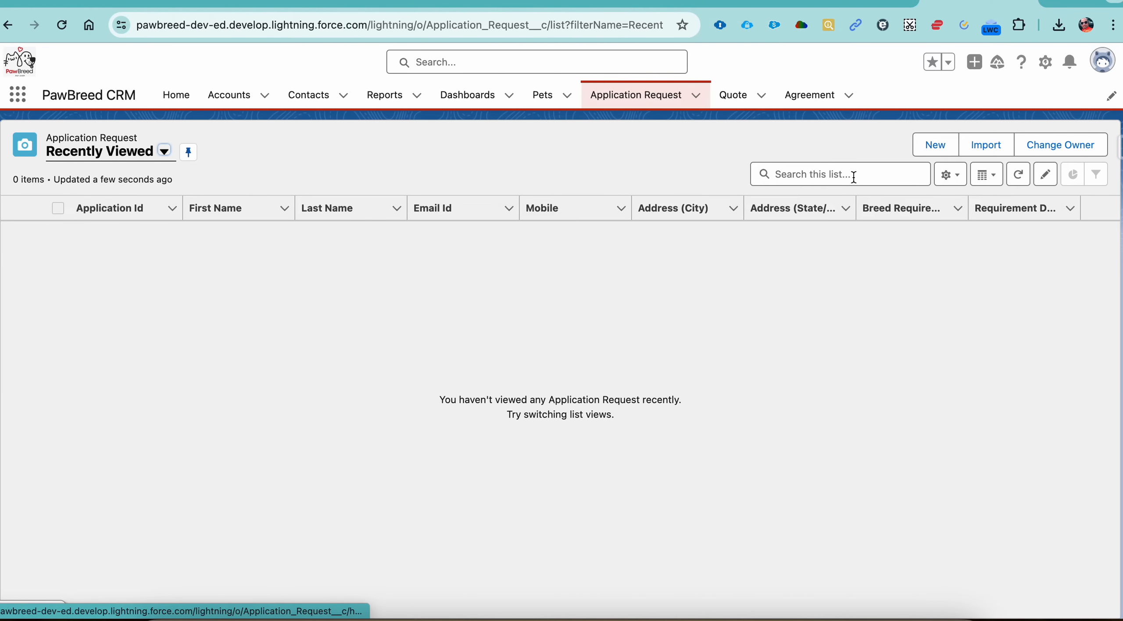
pyautogui.click(983, 146)
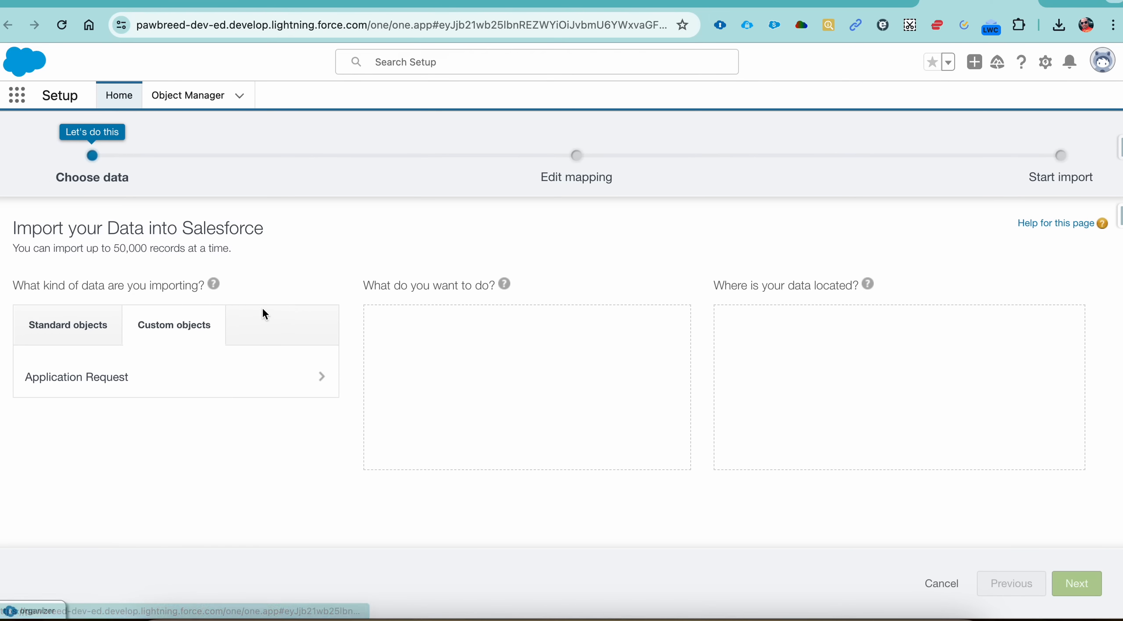
# Step: Set the import to add new Application Request records from the CSV file PawBreed Data - Application Request.csv
pyautogui.click(145, 376)
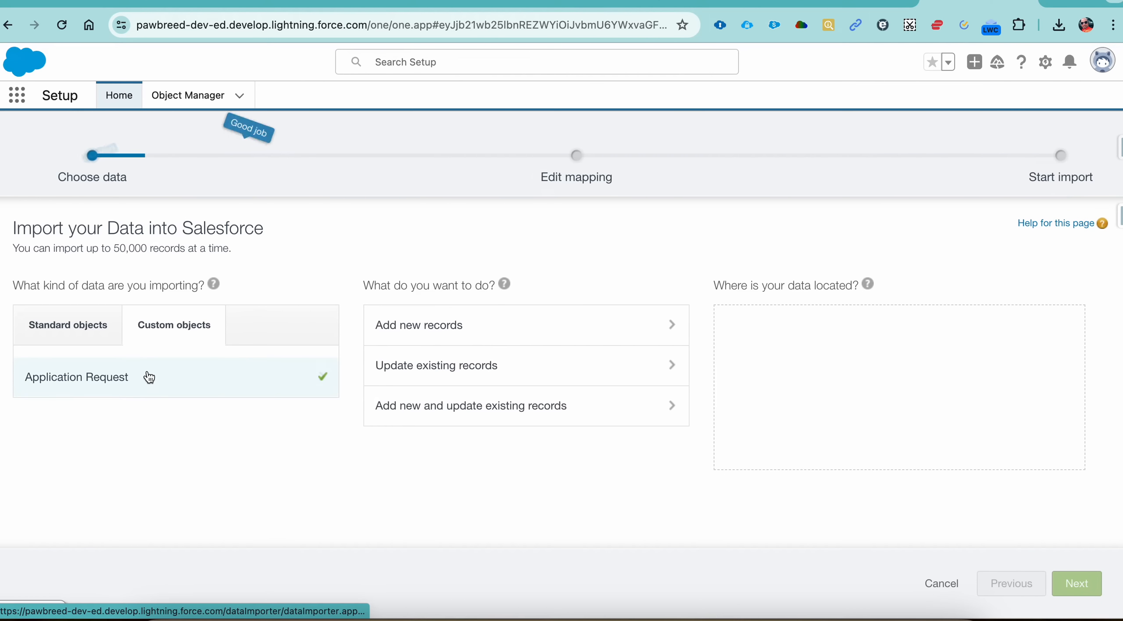
pyautogui.click(439, 331)
pyautogui.click(777, 384)
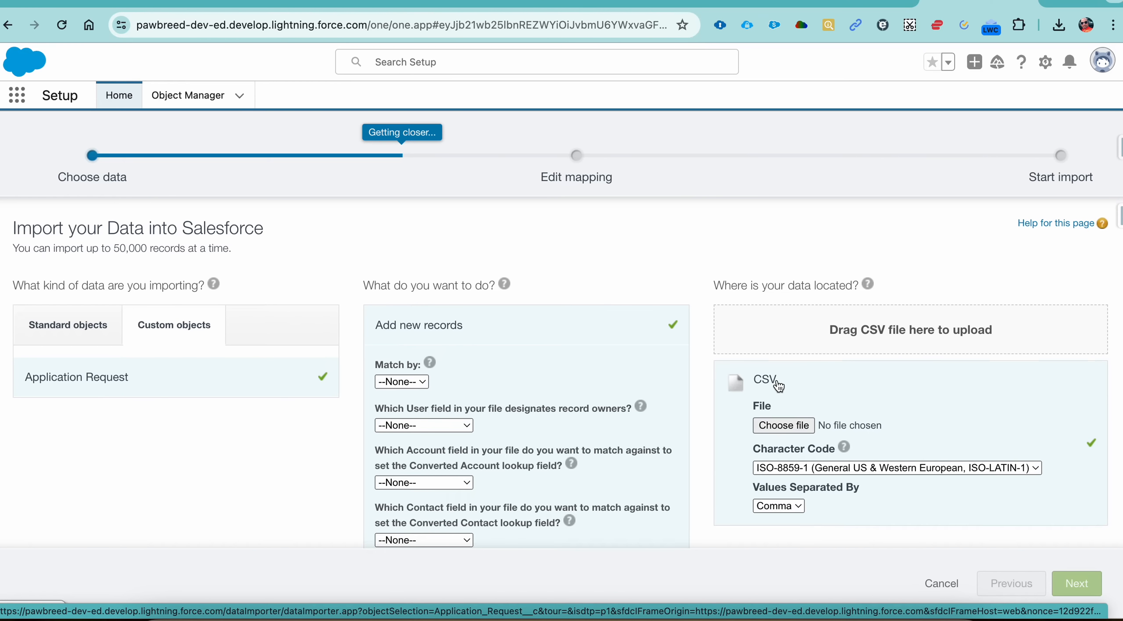
pyautogui.click(793, 428)
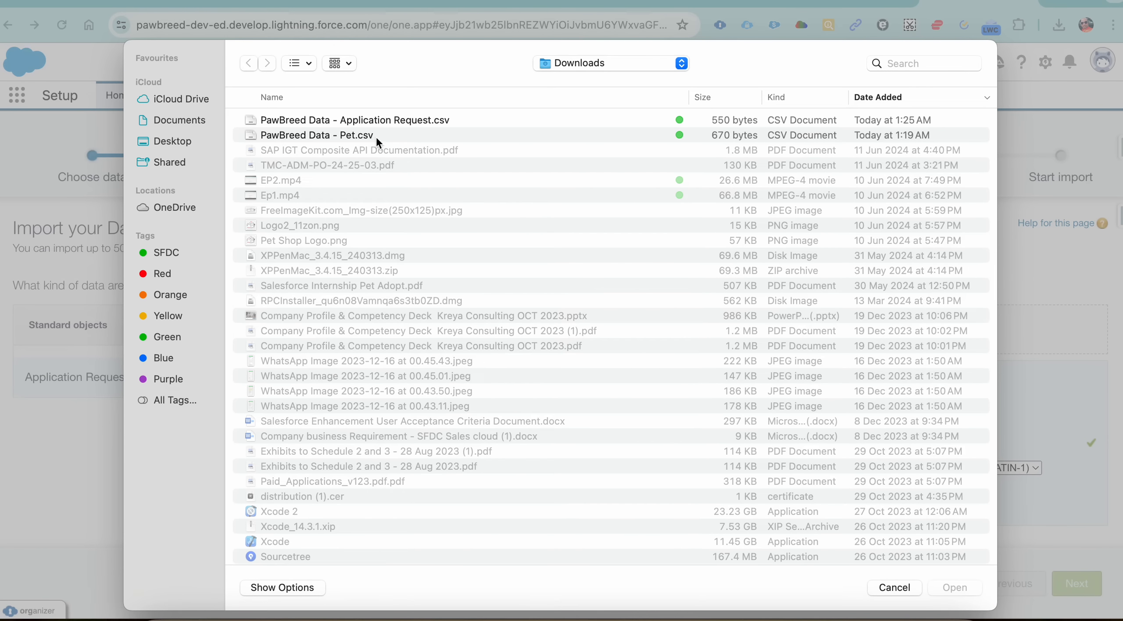
pyautogui.doubleClick(358, 119)
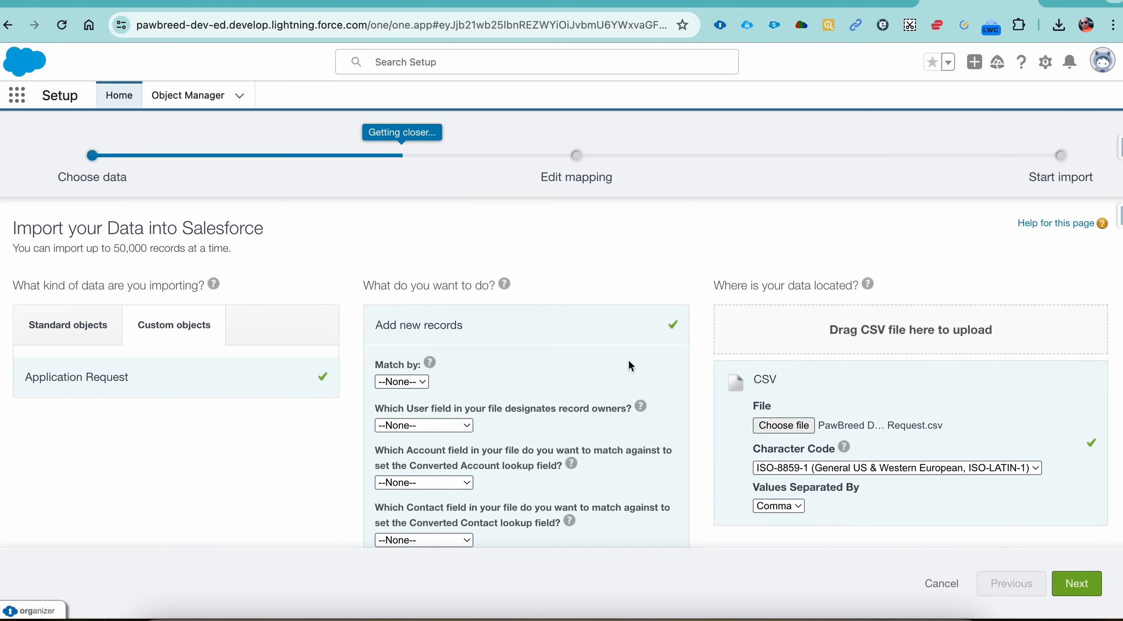
pyautogui.scroll(-5, 629, 360)
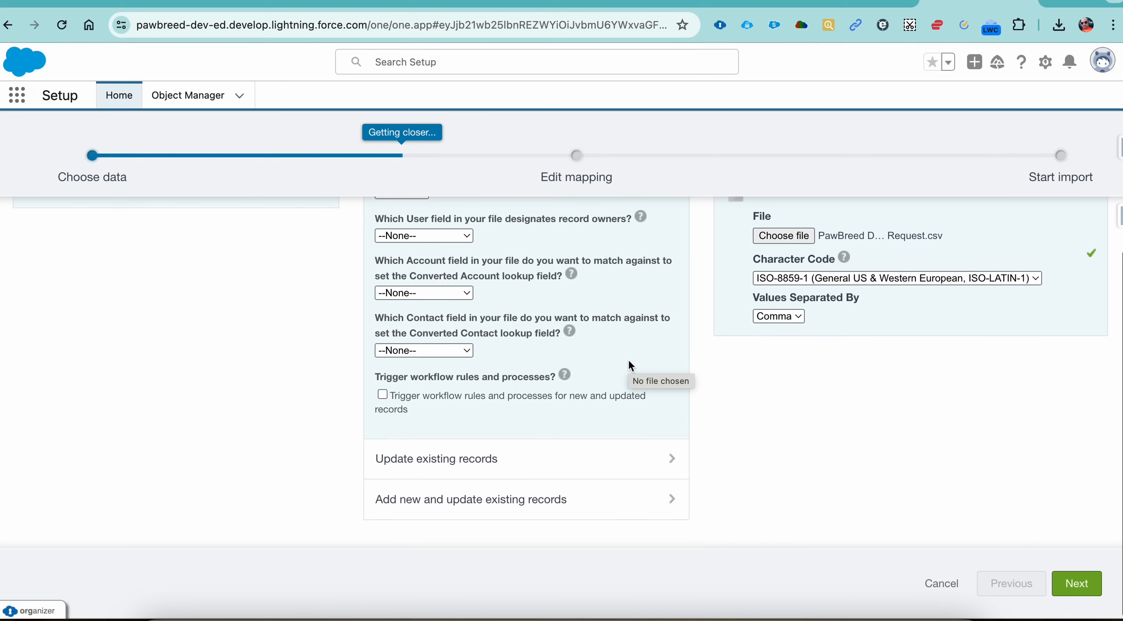
# Step: Continue to the field mapping and map First_Name__c to First Name and Last_Name__c to Last Name
pyautogui.click(1086, 585)
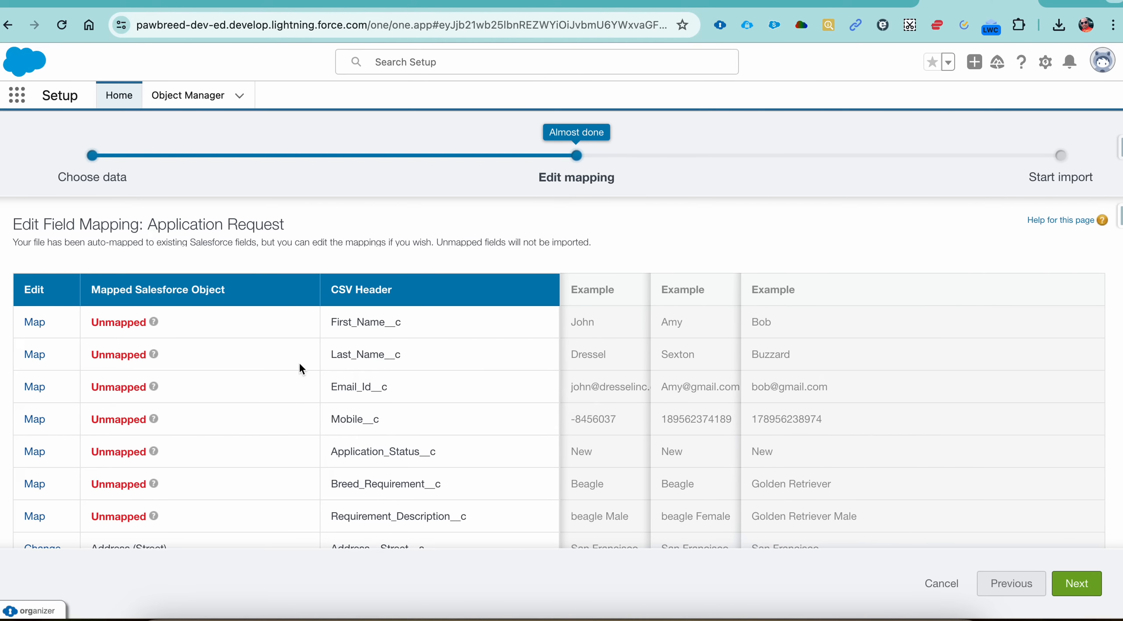
pyautogui.scroll(-6, 261, 369)
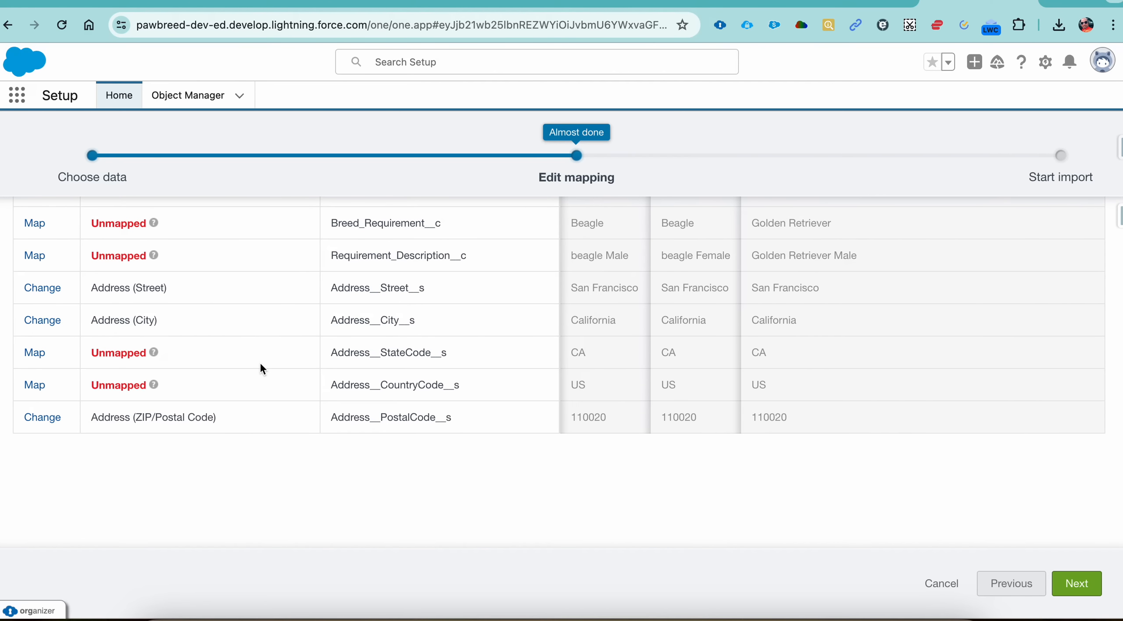
pyautogui.scroll(7, 261, 366)
pyautogui.click(42, 323)
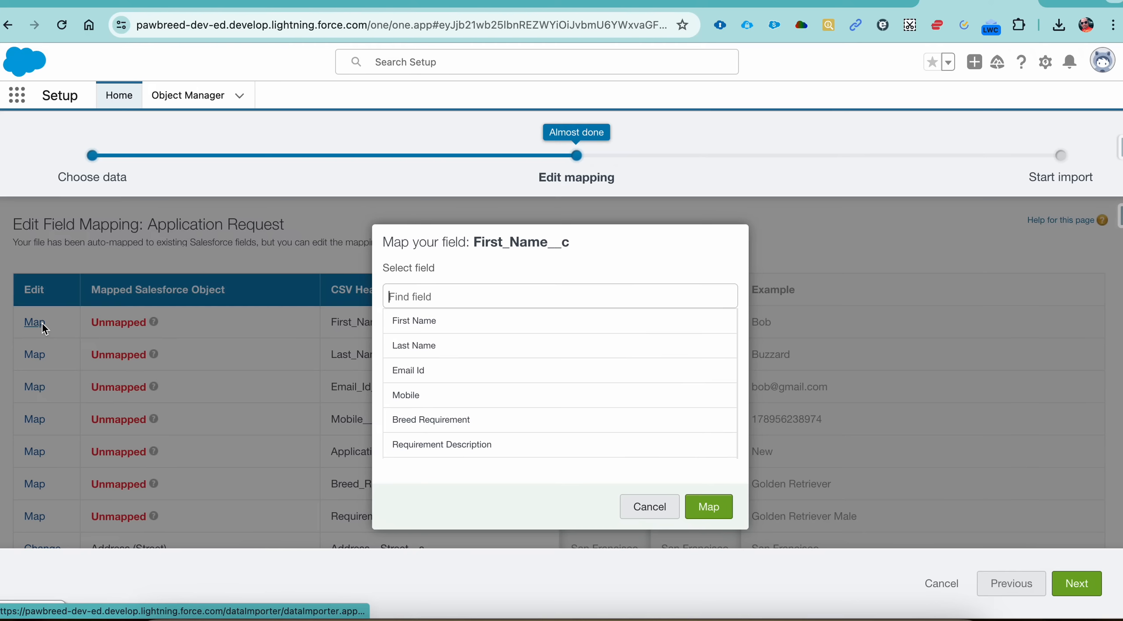
pyautogui.click(439, 323)
pyautogui.click(716, 514)
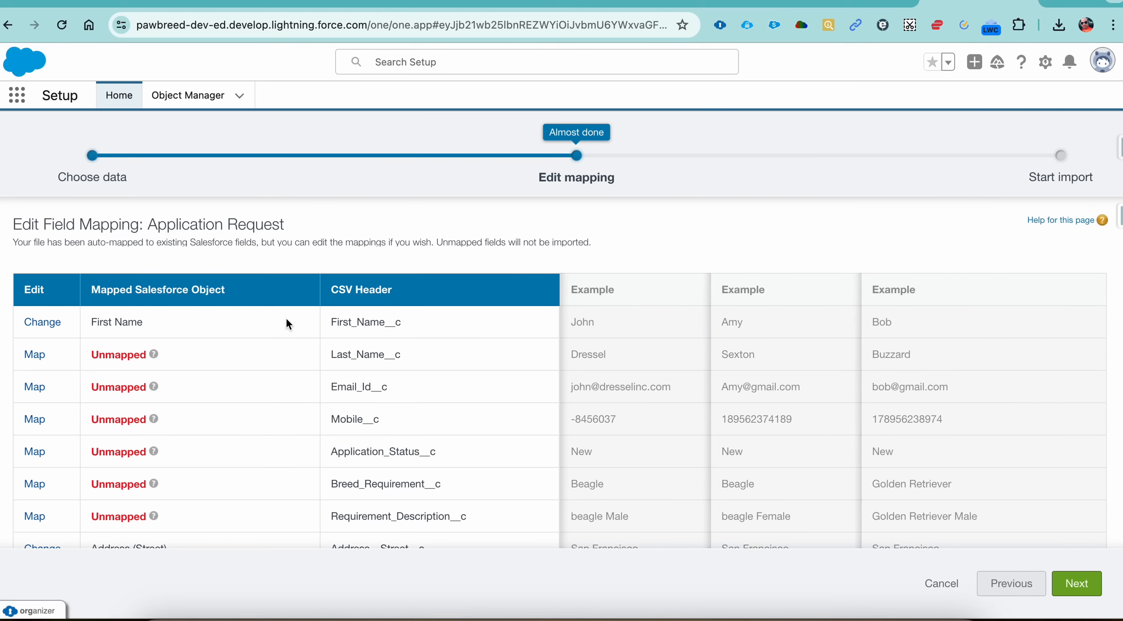
pyautogui.click(38, 355)
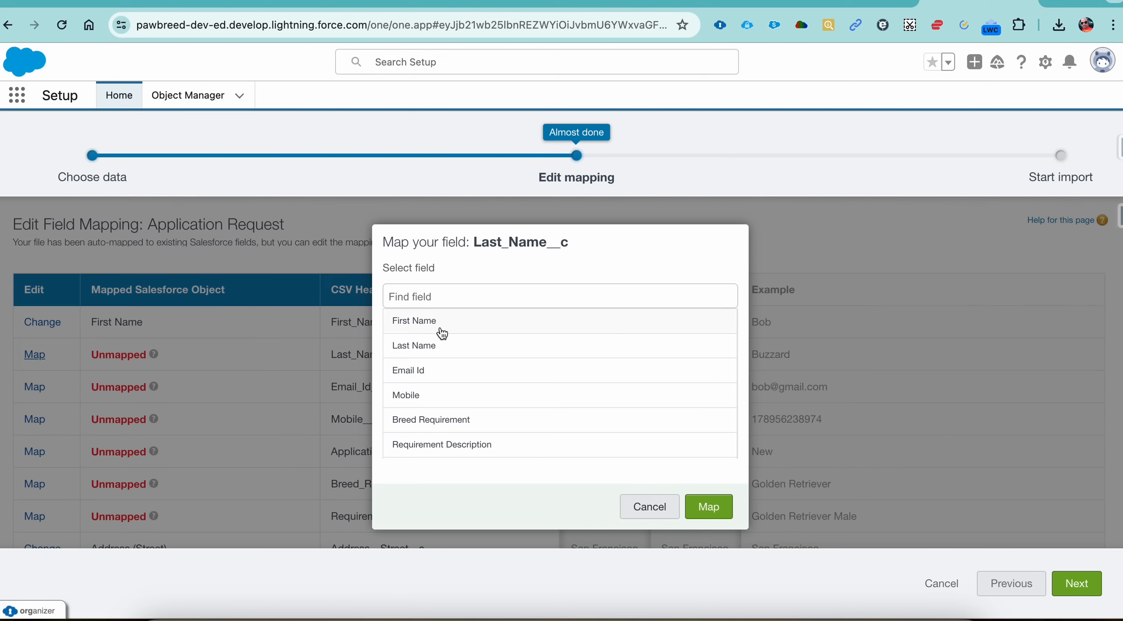
pyautogui.click(429, 350)
pyautogui.click(710, 511)
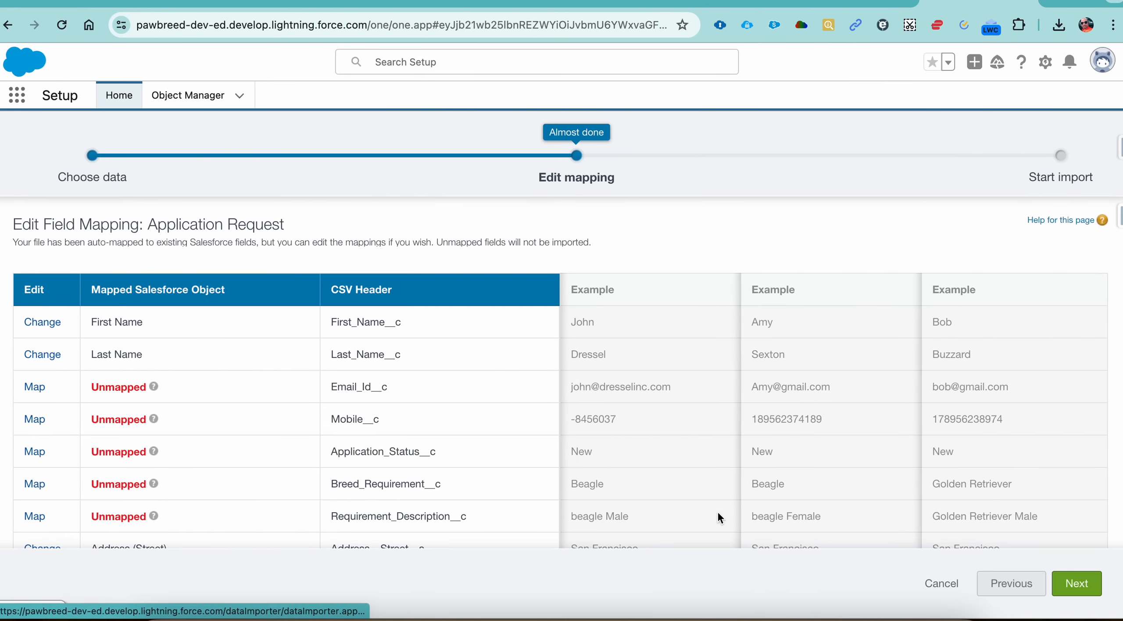
# Step: Map the CSV header Email_Id__c to the Email Id field and Mobile__c to the Mobile field
pyautogui.click(34, 387)
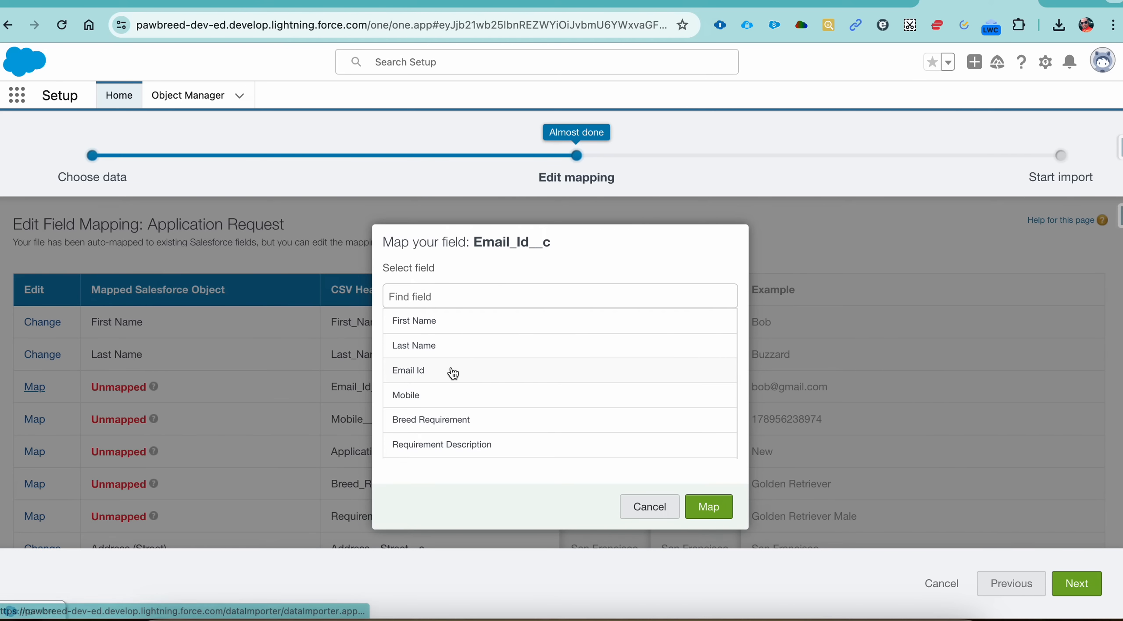
pyautogui.click(466, 375)
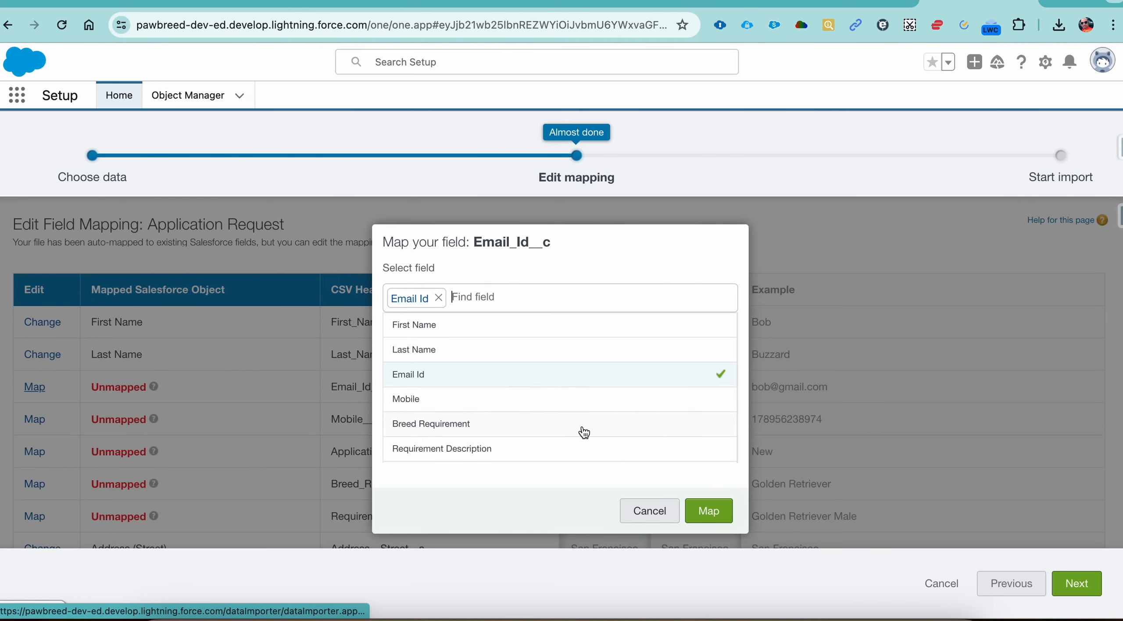
pyautogui.click(707, 509)
pyautogui.click(40, 422)
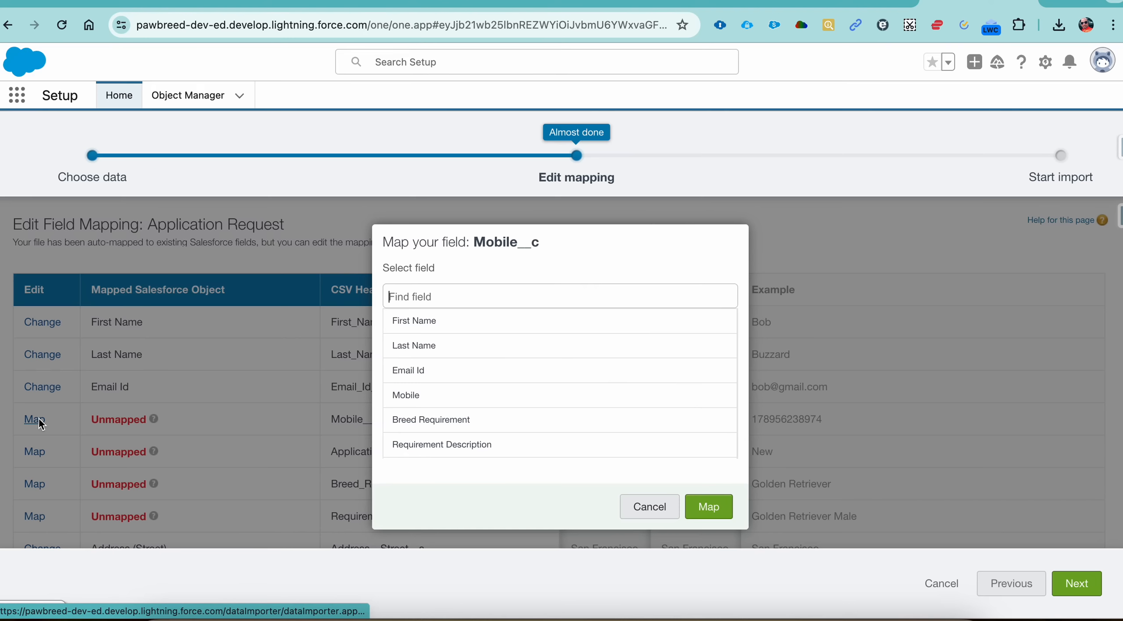
pyautogui.click(442, 397)
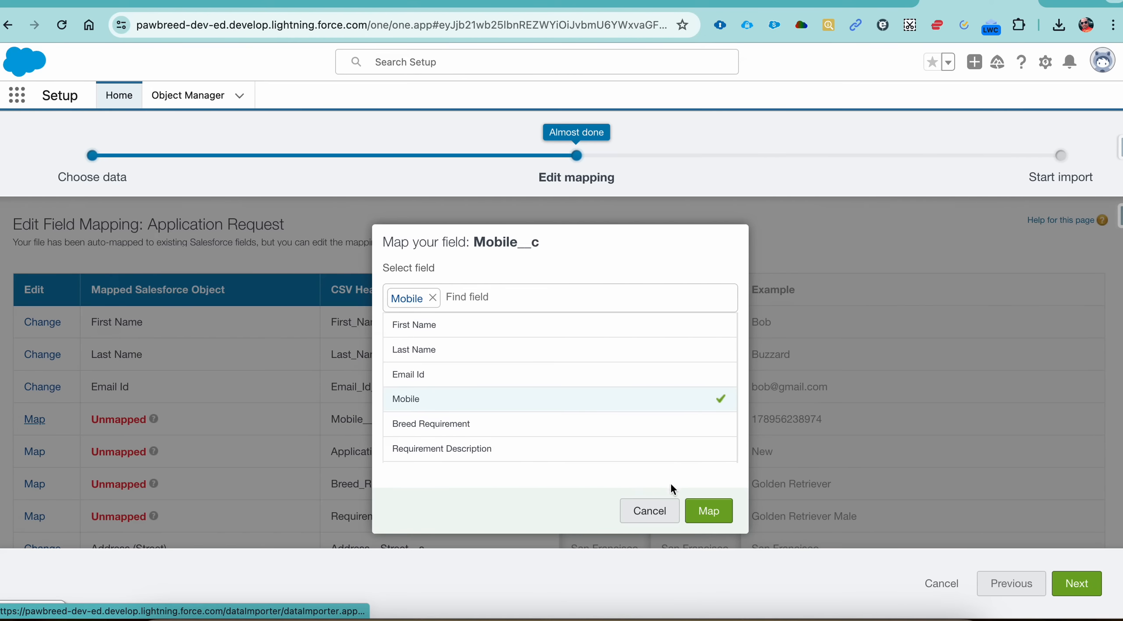
pyautogui.click(708, 511)
# Step: Map the CSV header Application_Status__c to the Application Status field
pyautogui.scroll(-1, 127, 382)
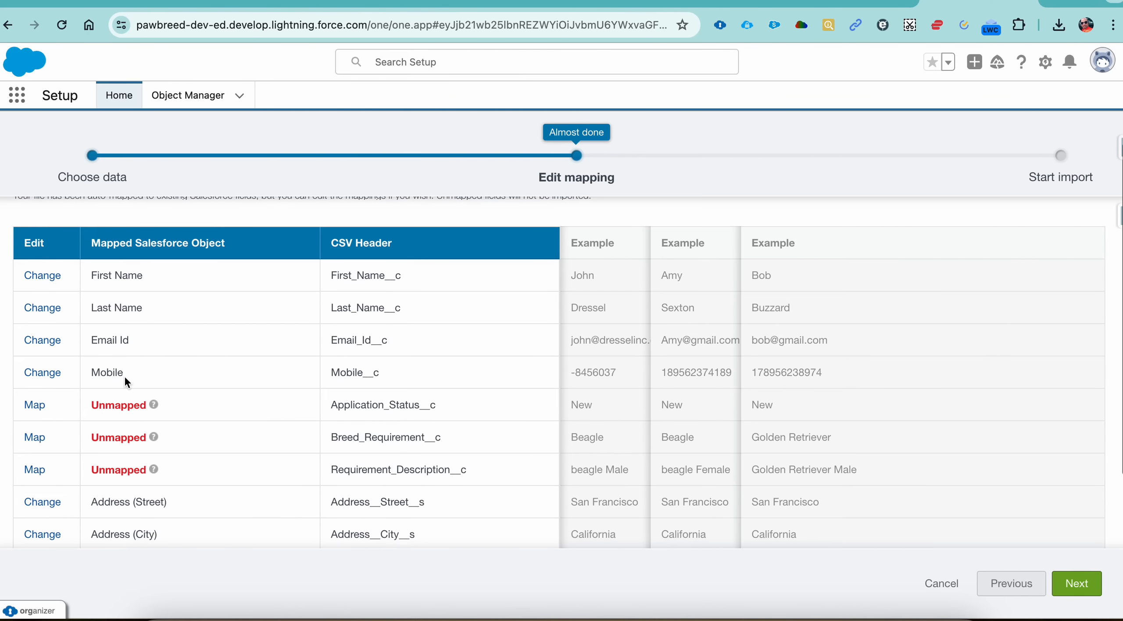
pyautogui.click(35, 405)
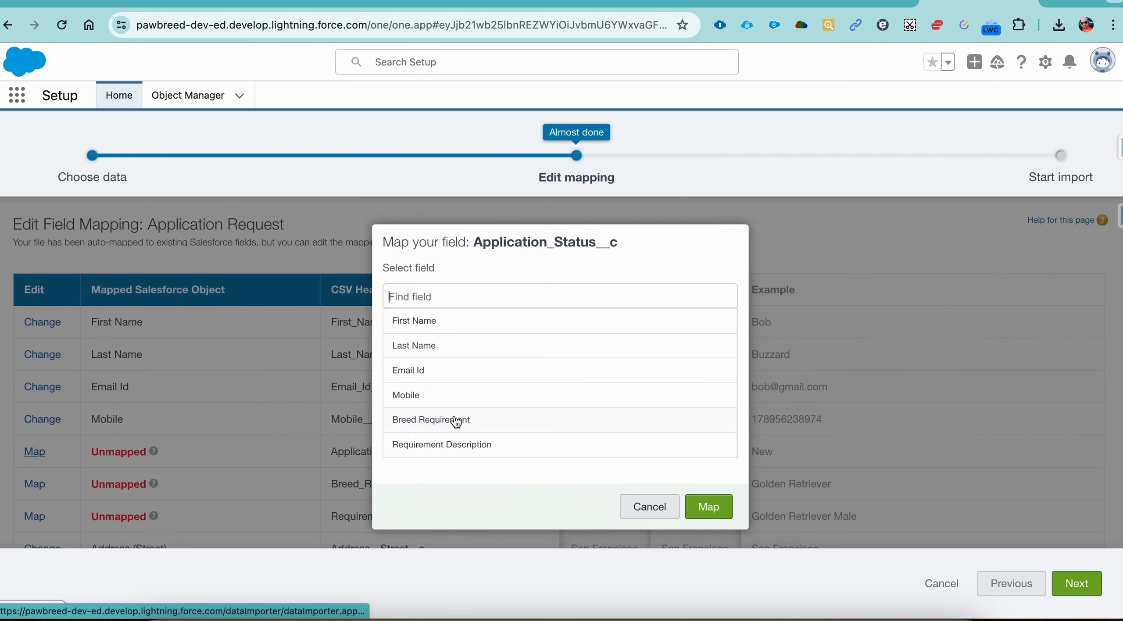
pyautogui.scroll(-4, 456, 422)
pyautogui.click(461, 400)
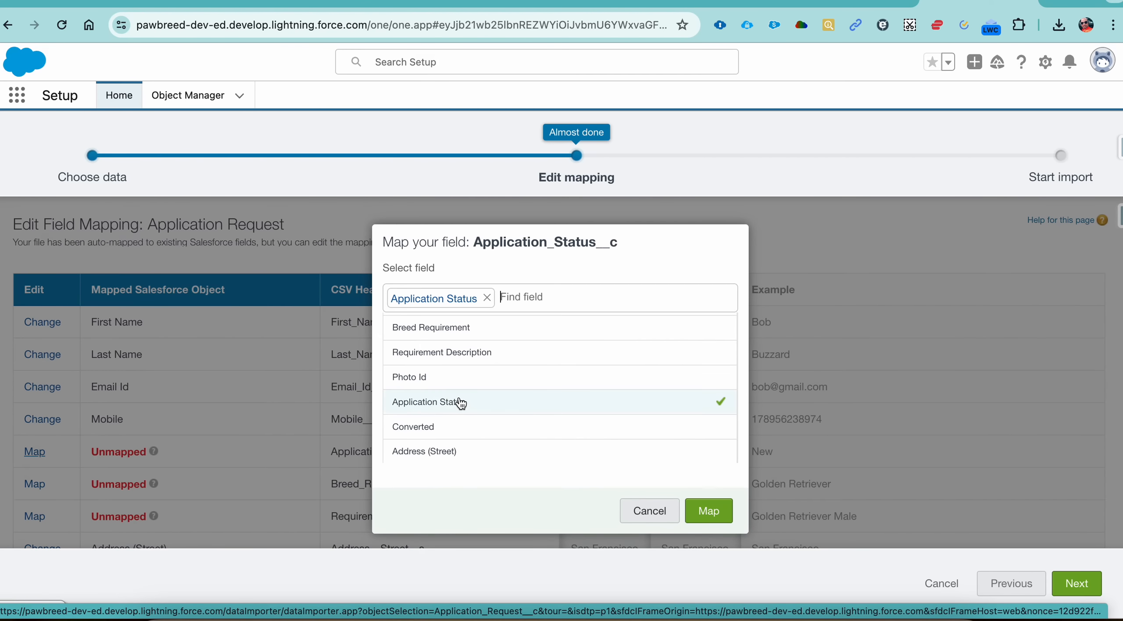
pyautogui.click(711, 511)
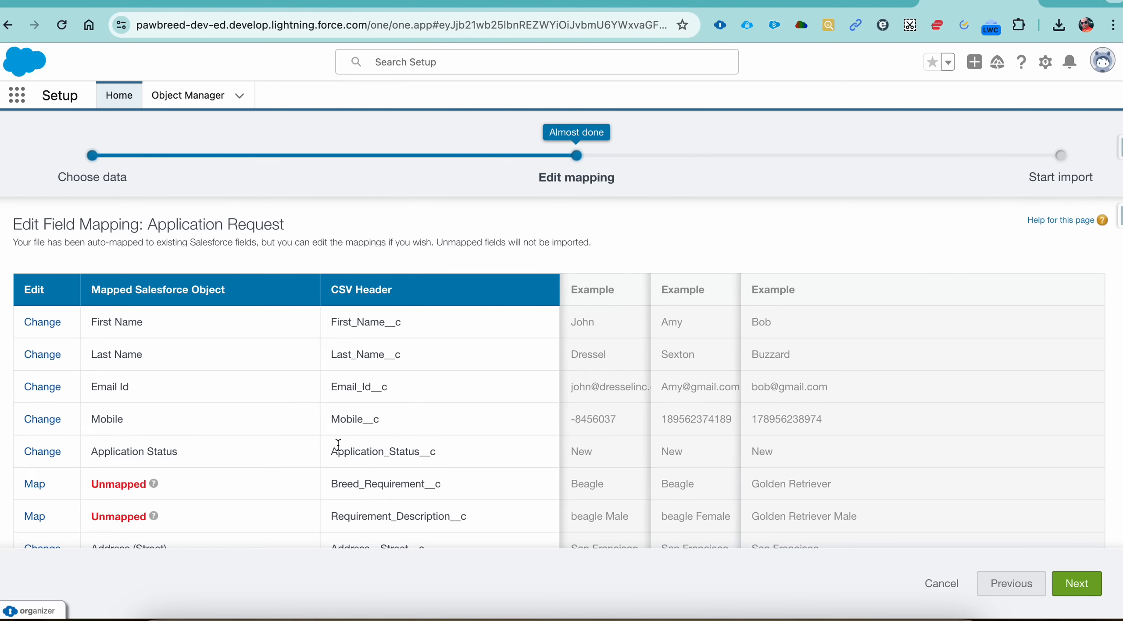
# Step: Map Breed_Requirement__c to Breed Requirement and Requirement_Description__c to Requirement Description
pyautogui.scroll(-1, 338, 444)
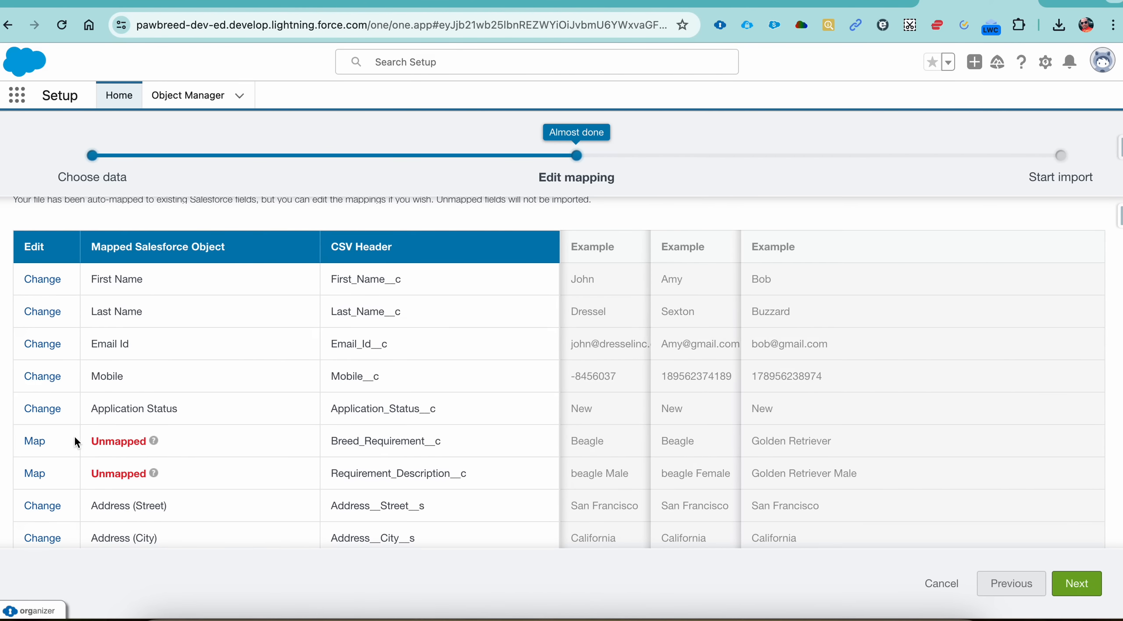
pyautogui.click(34, 441)
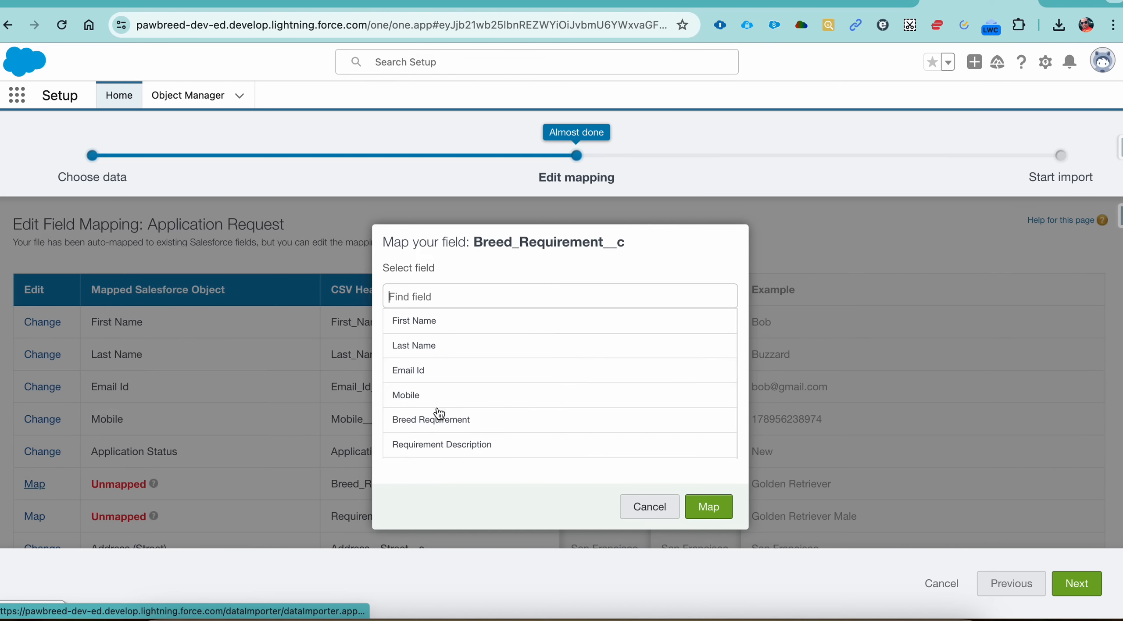
pyautogui.click(439, 424)
pyautogui.click(708, 511)
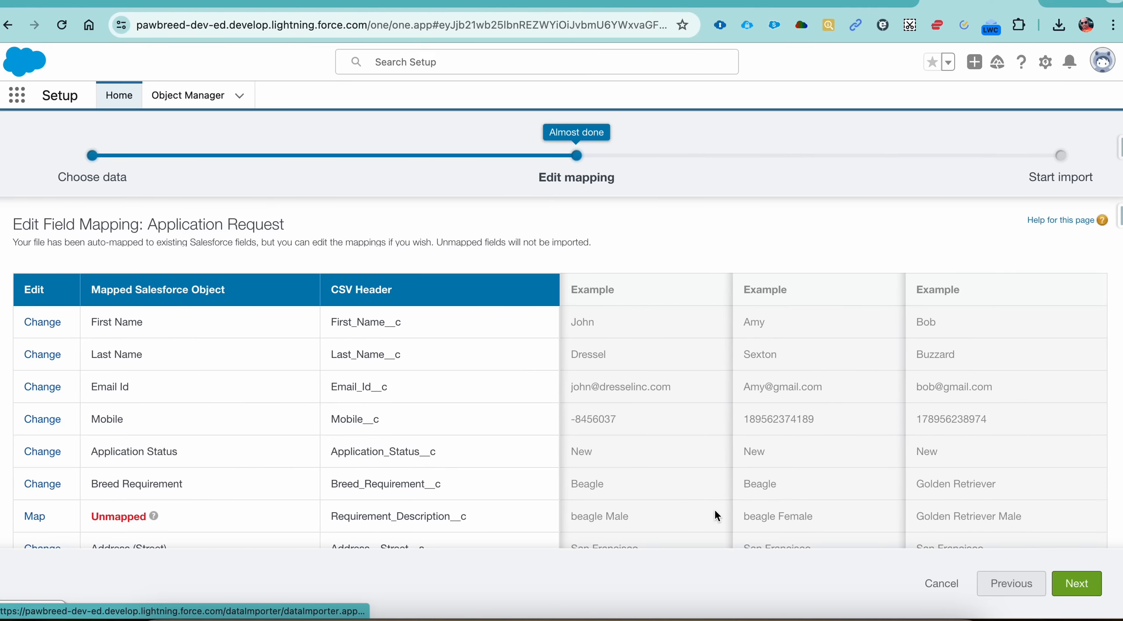
pyautogui.scroll(-3, 367, 446)
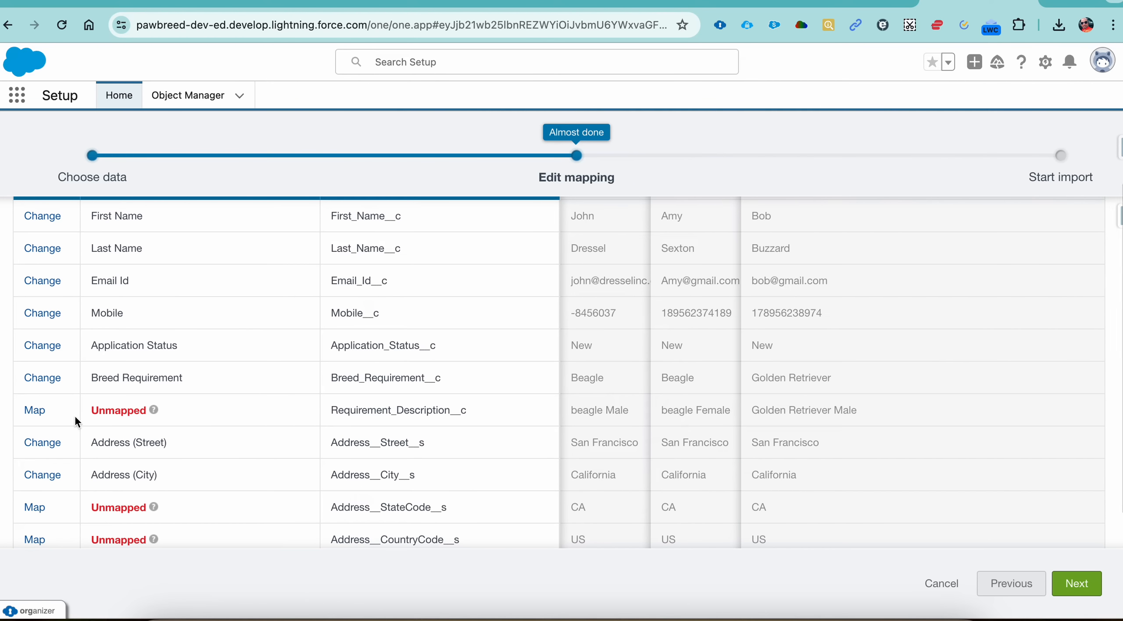
pyautogui.click(45, 411)
pyautogui.click(442, 444)
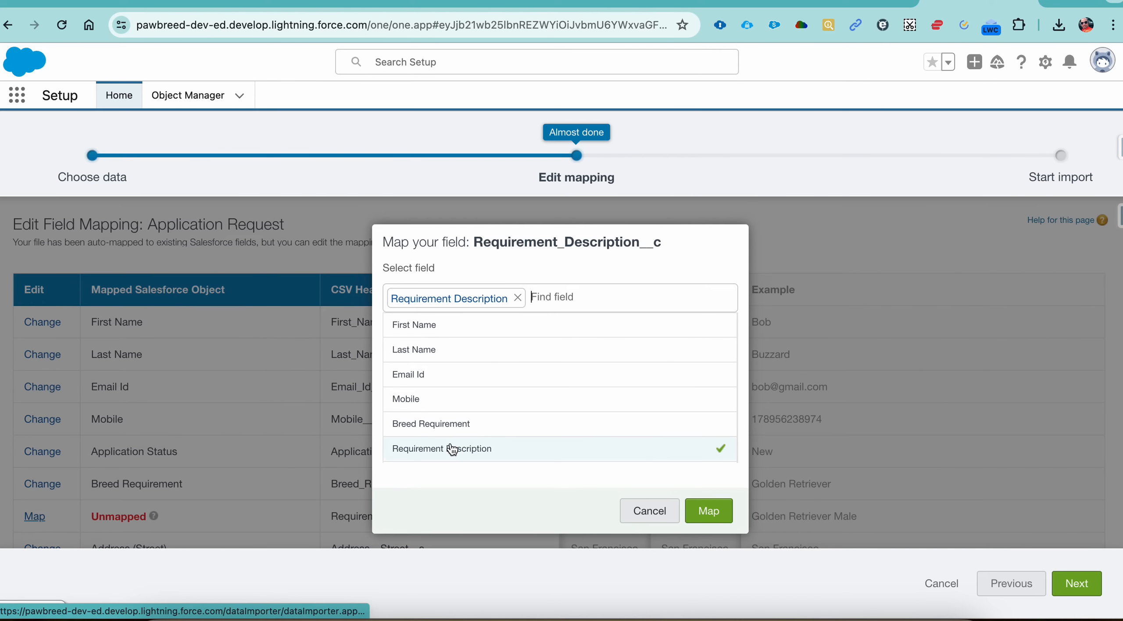
pyautogui.click(710, 511)
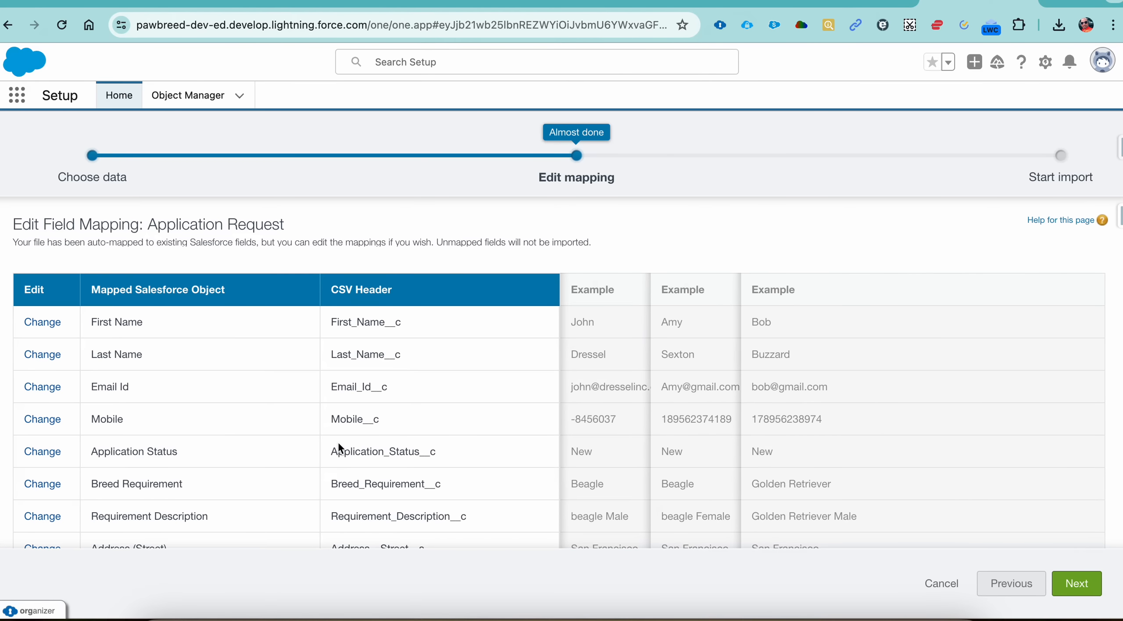
pyautogui.scroll(-5, 339, 447)
pyautogui.click(38, 438)
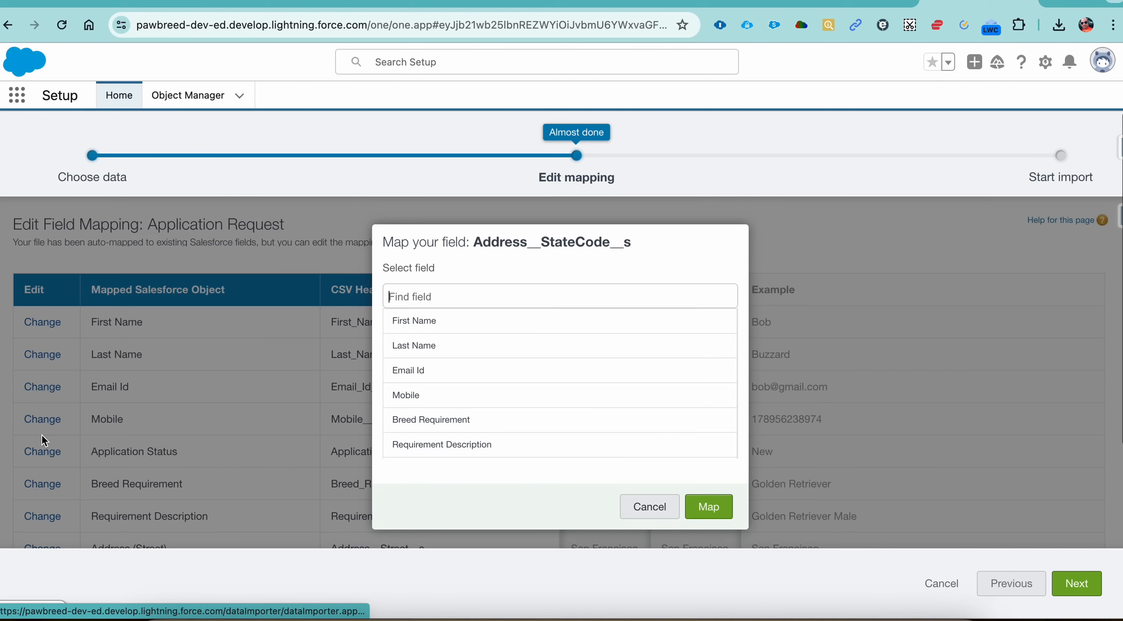
pyautogui.scroll(-4, 479, 382)
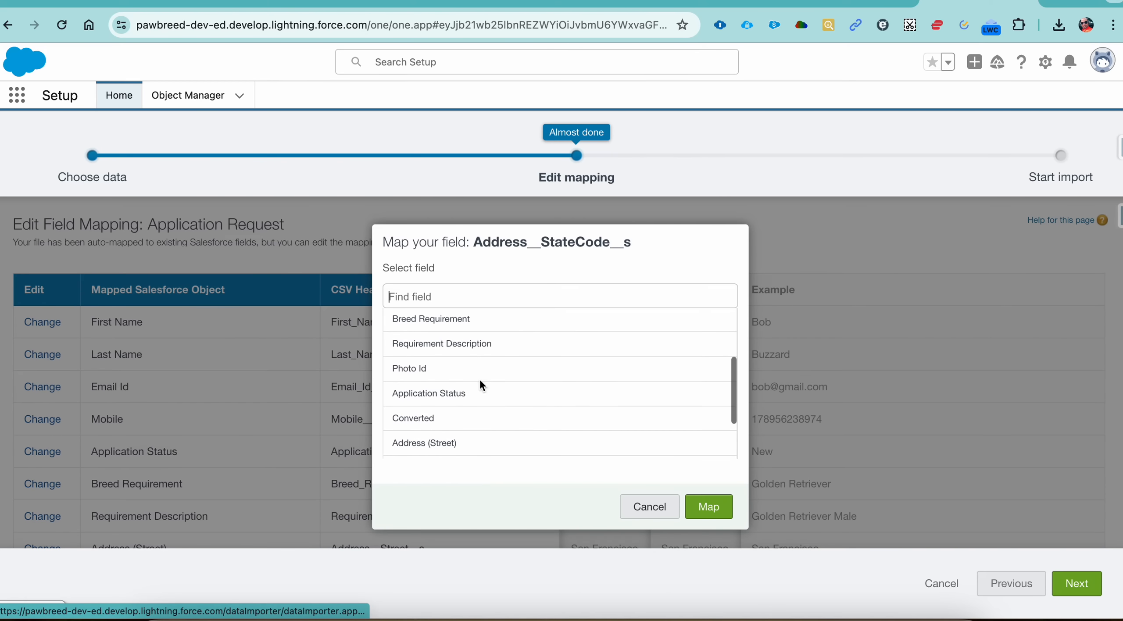
pyautogui.scroll(-1, 481, 385)
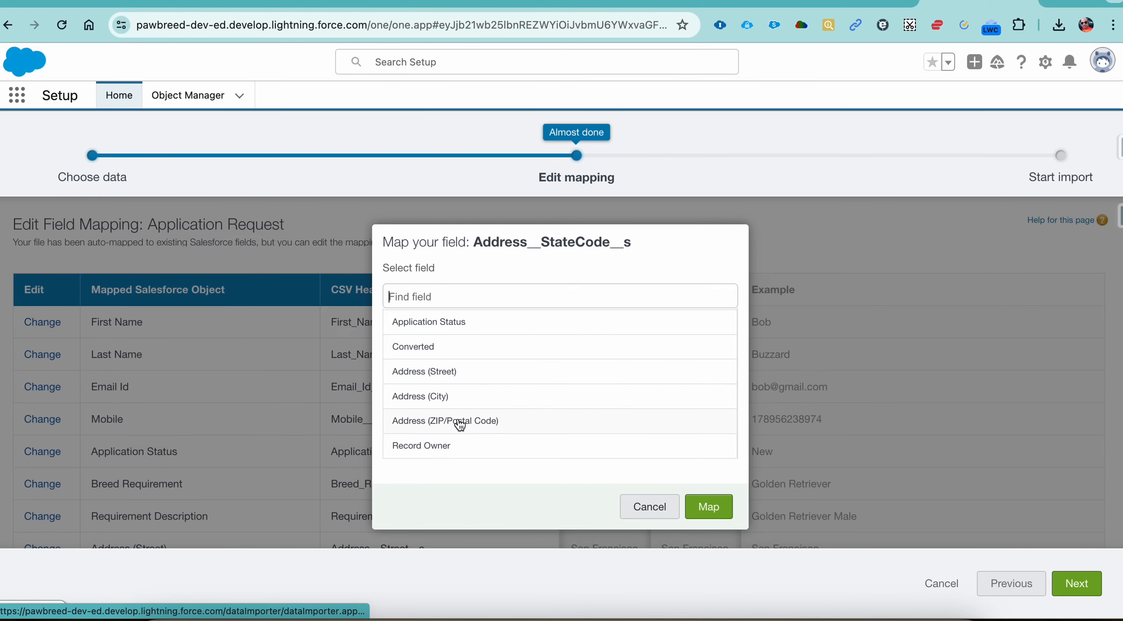
pyautogui.scroll(3, 464, 395)
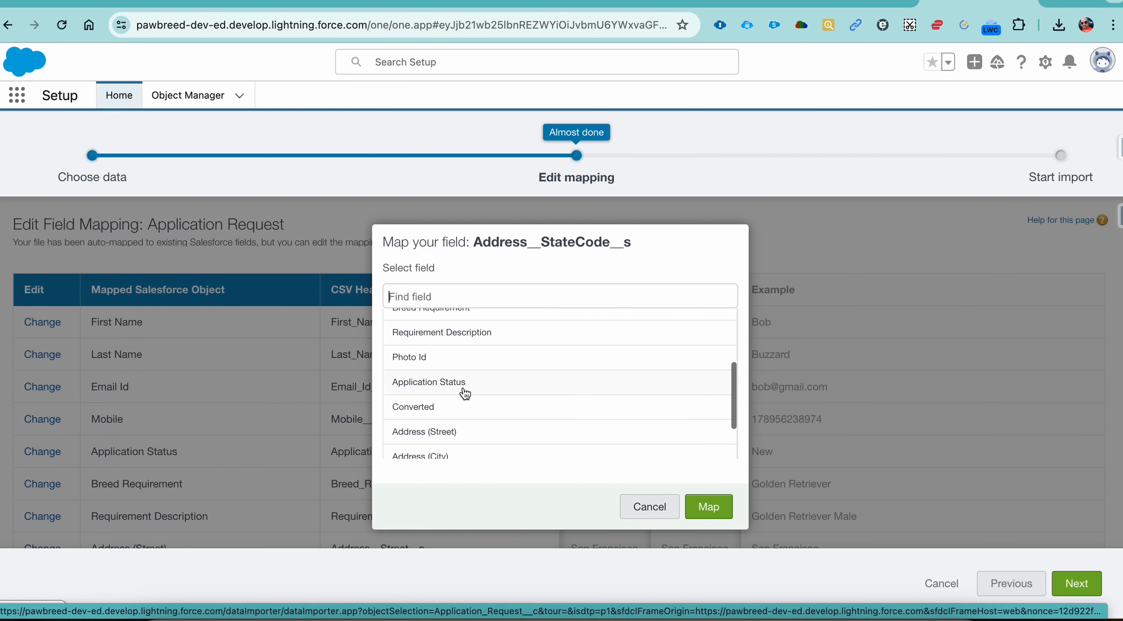
pyautogui.scroll(-3, 464, 395)
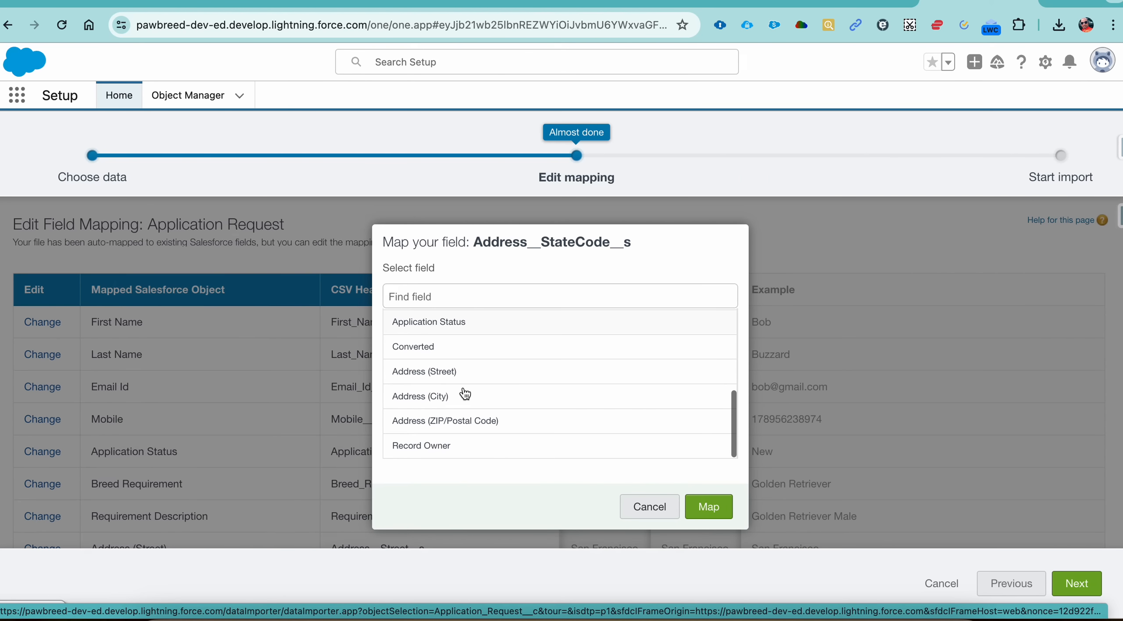
pyautogui.click(627, 502)
# Step: Search the available fields for the CSV header Address__StateCode__s and map it to Address (ZIP/Postal Code)
pyautogui.scroll(-5, 313, 472)
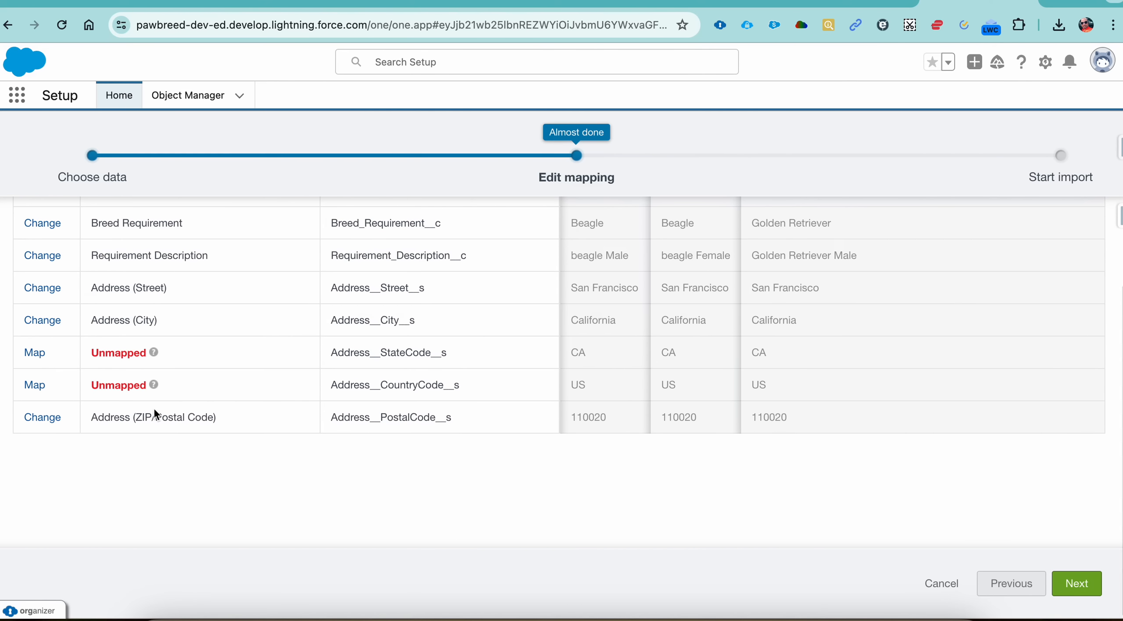
pyautogui.click(39, 358)
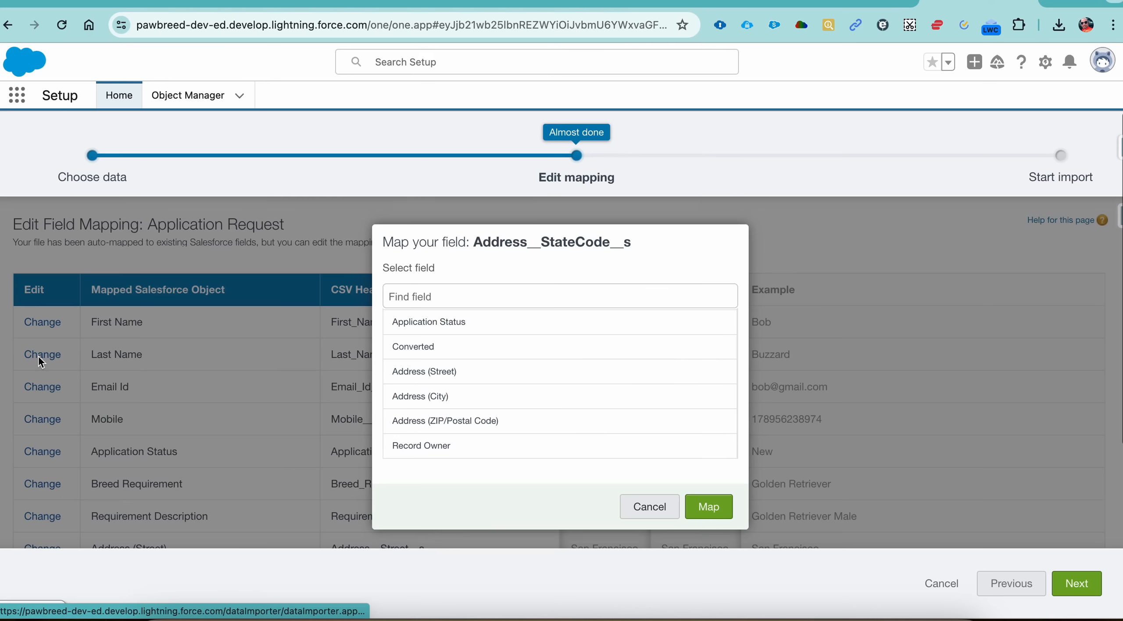
pyautogui.scroll(-1, 466, 396)
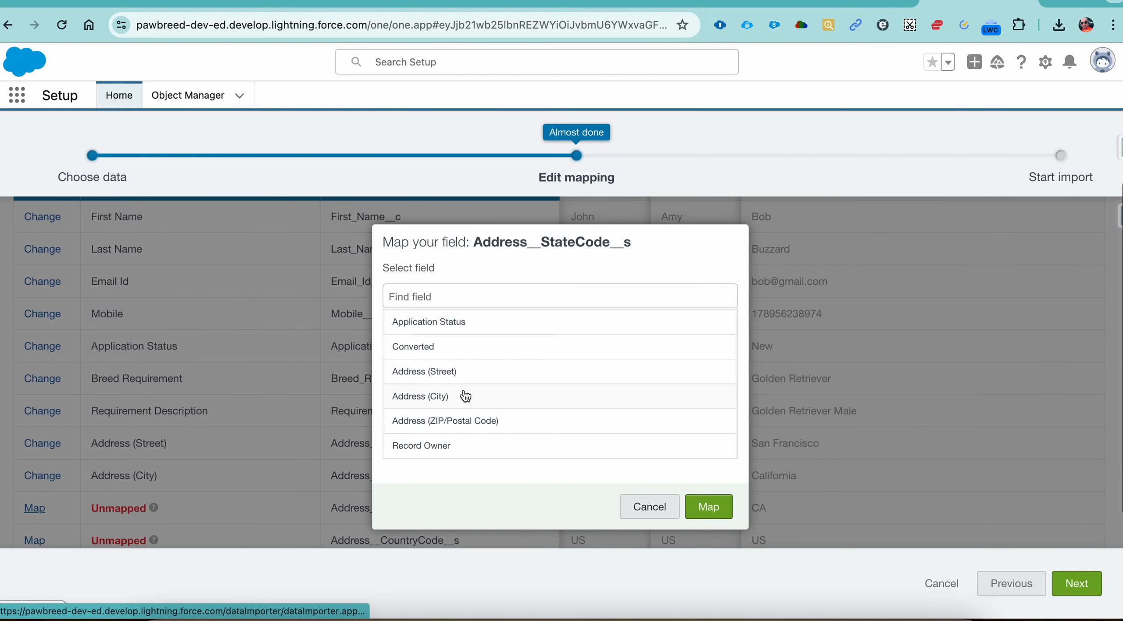
pyautogui.scroll(-3, 487, 433)
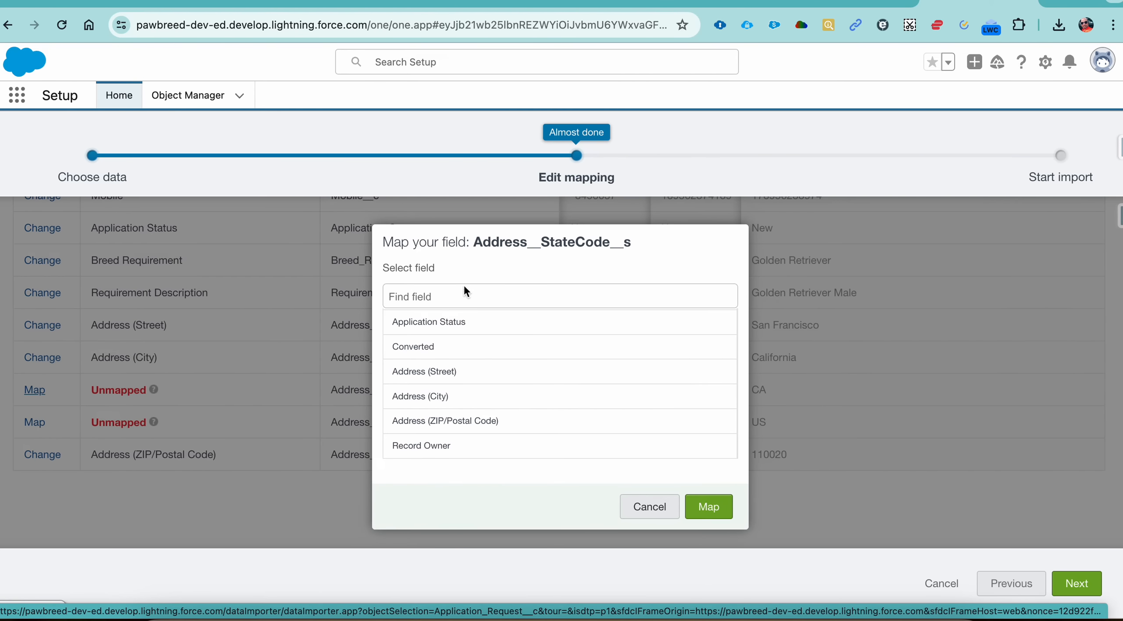
pyautogui.write('sta')
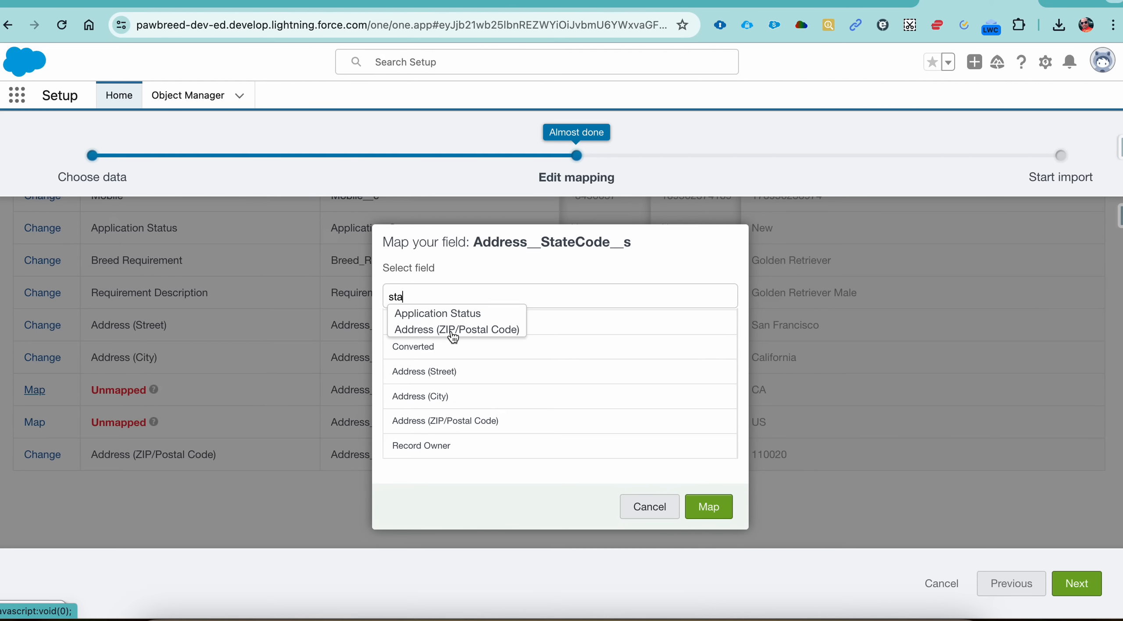
pyautogui.doubleClick(463, 298)
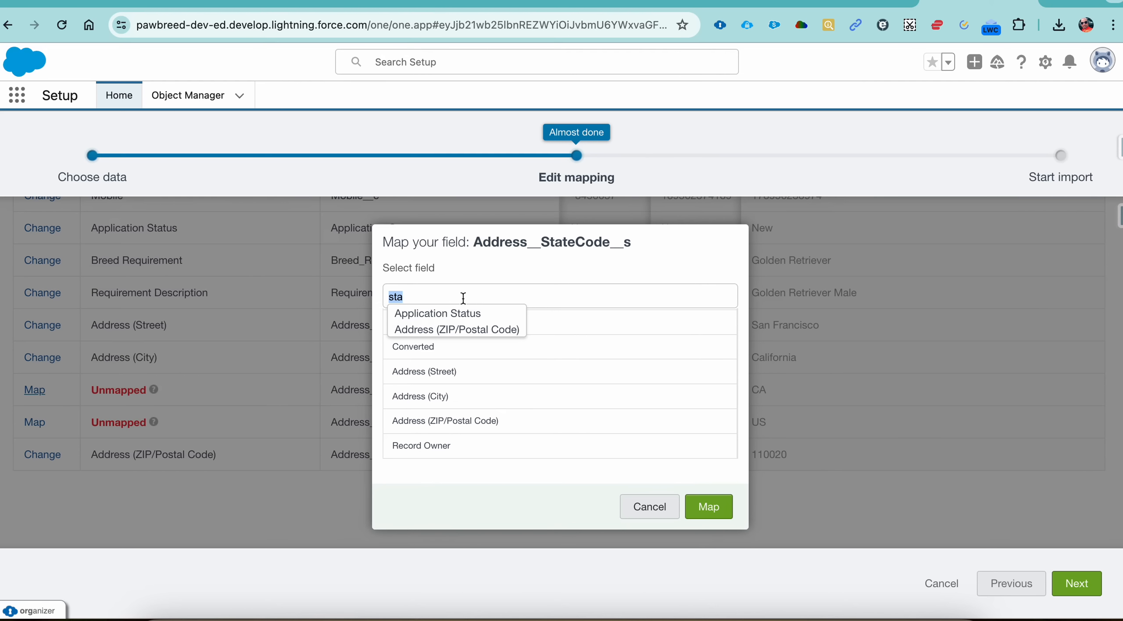
pyautogui.write('ad')
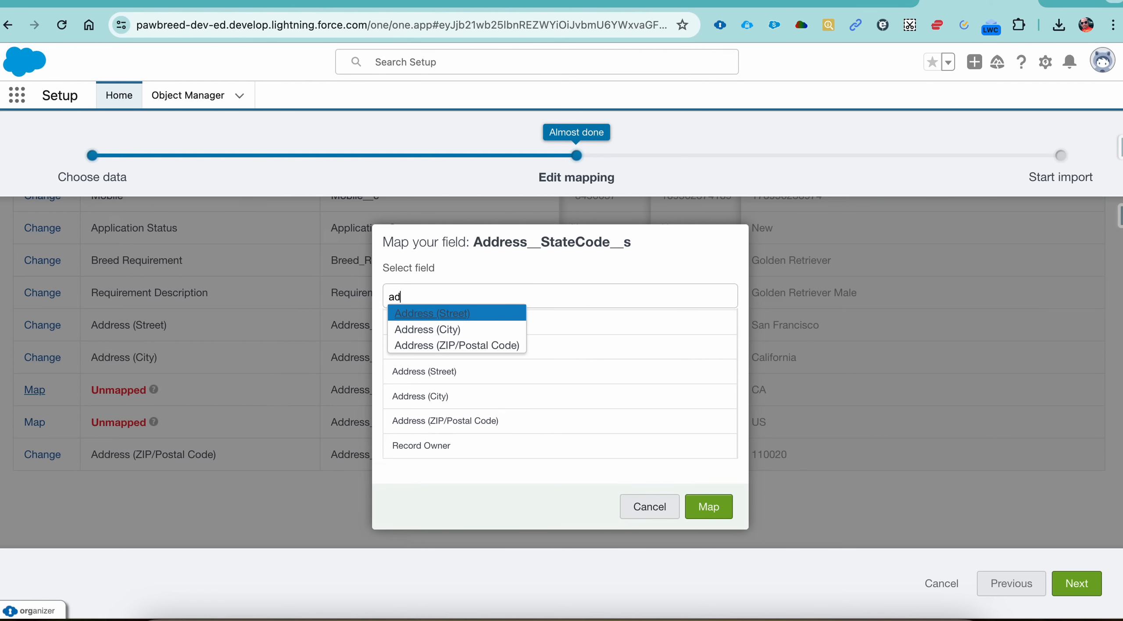
pyautogui.write('dd')
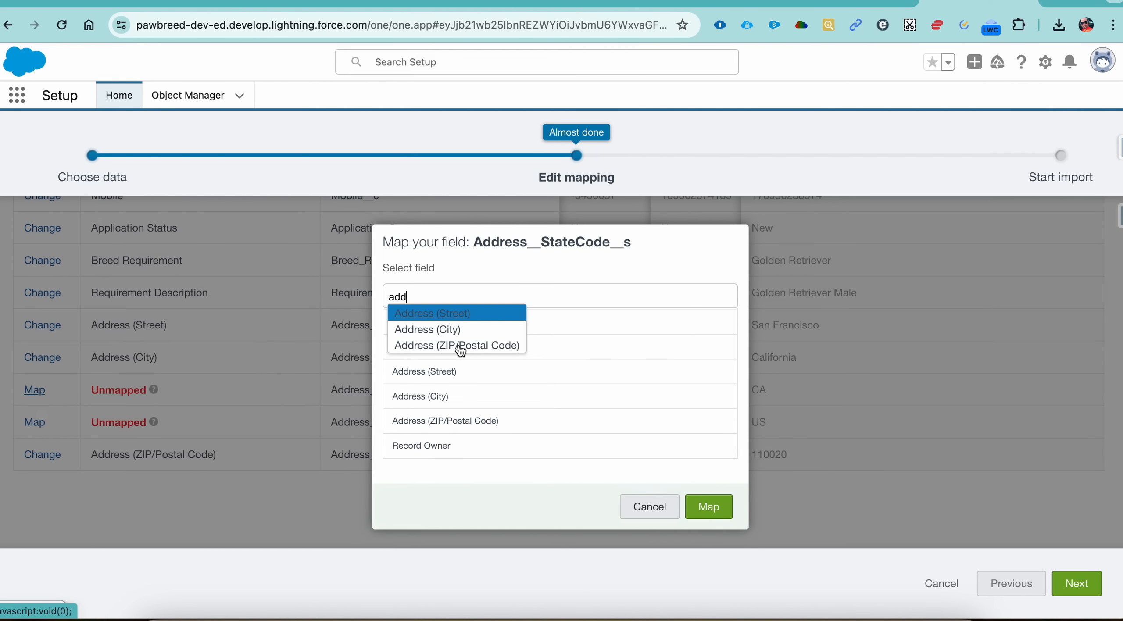
pyautogui.click(460, 346)
pyautogui.click(711, 510)
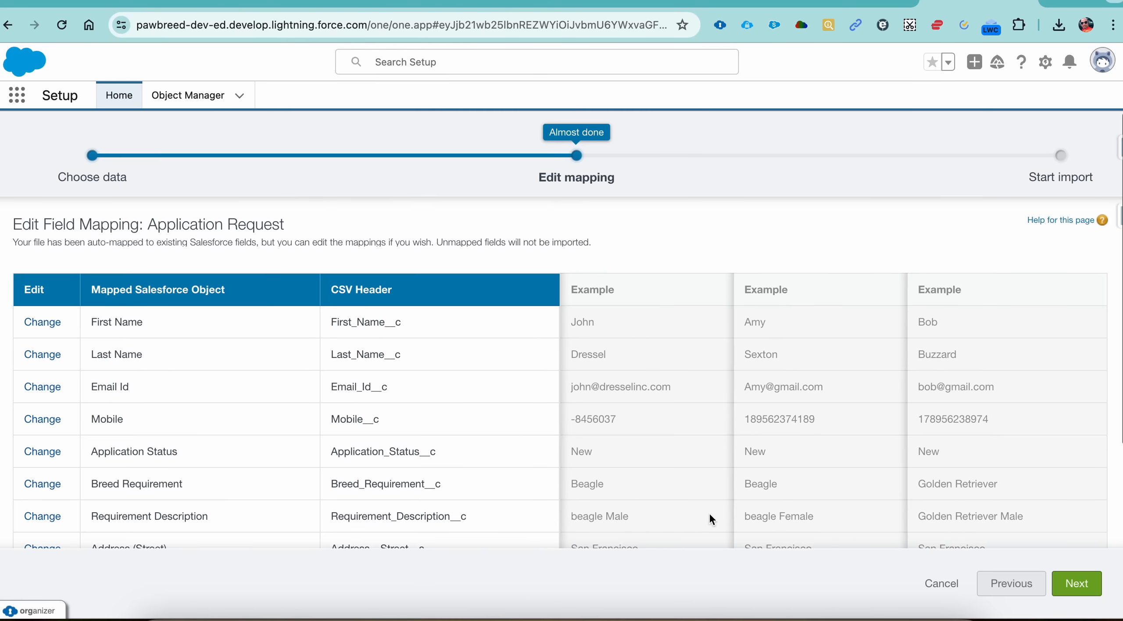
pyautogui.scroll(-5, 471, 470)
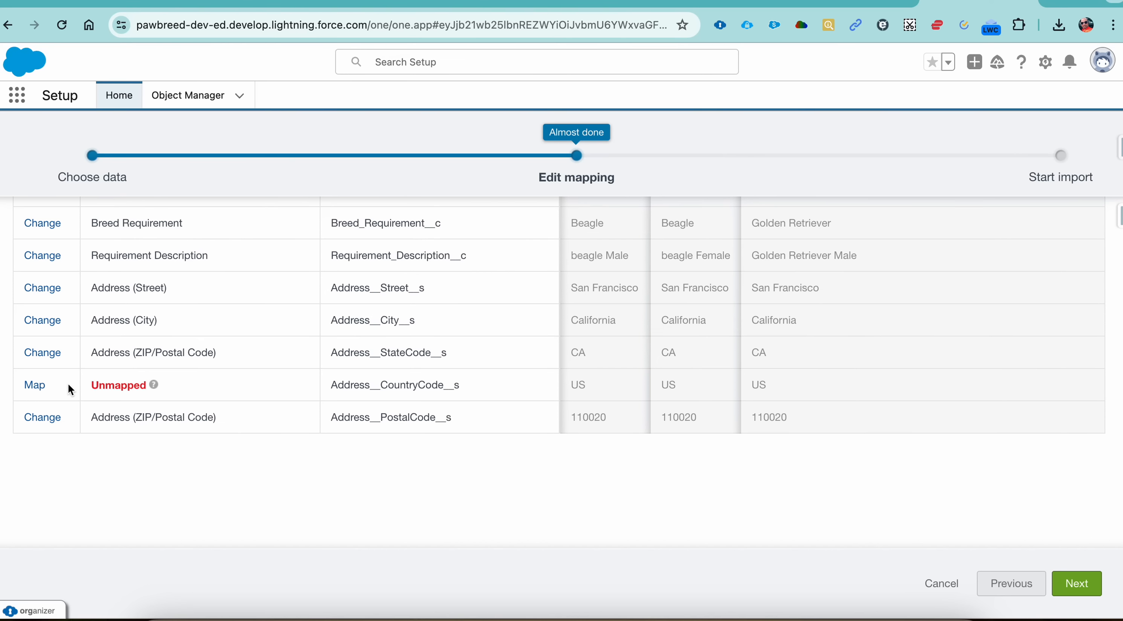
# Step: Search the available fields for a country match for the CSV header Address__CountryCode__s, and leave without mapping it
pyautogui.click(35, 385)
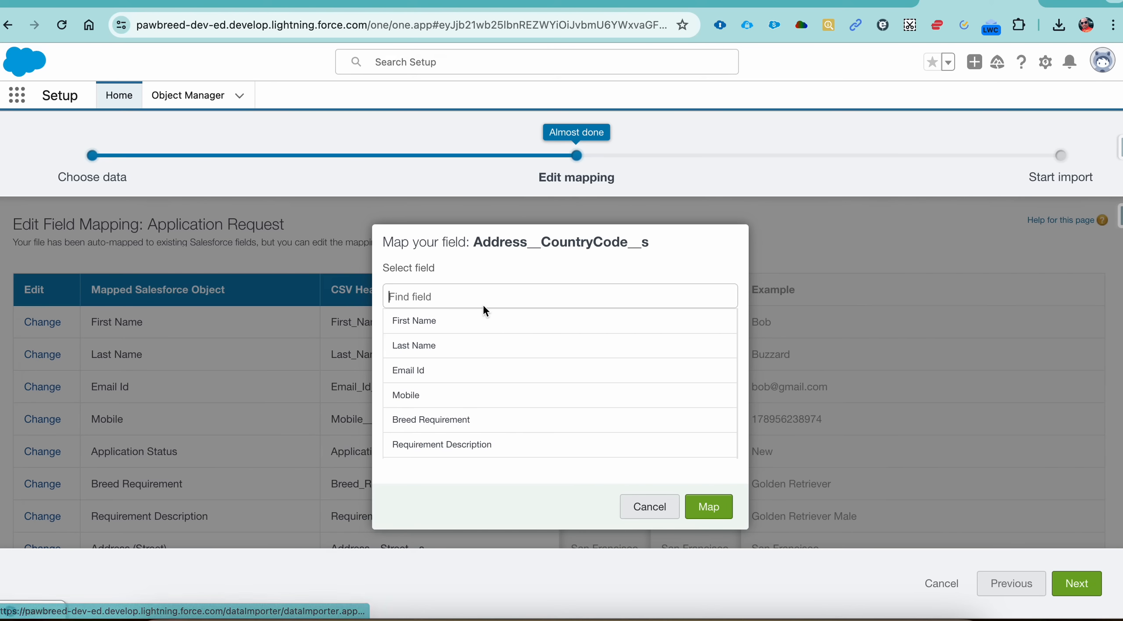
pyautogui.write('countr')
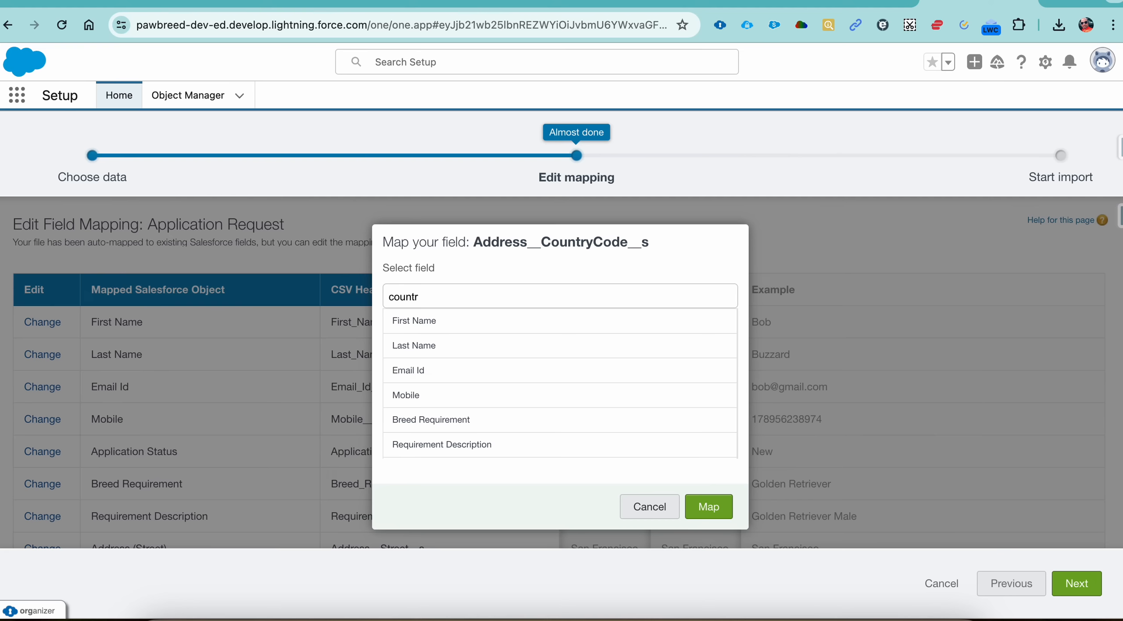
pyautogui.press('BackSpace')
pyautogui.press('BackSpace')
pyautogui.press('BackSpace')
pyautogui.press('BackSpace')
pyautogui.press('BackSpace')
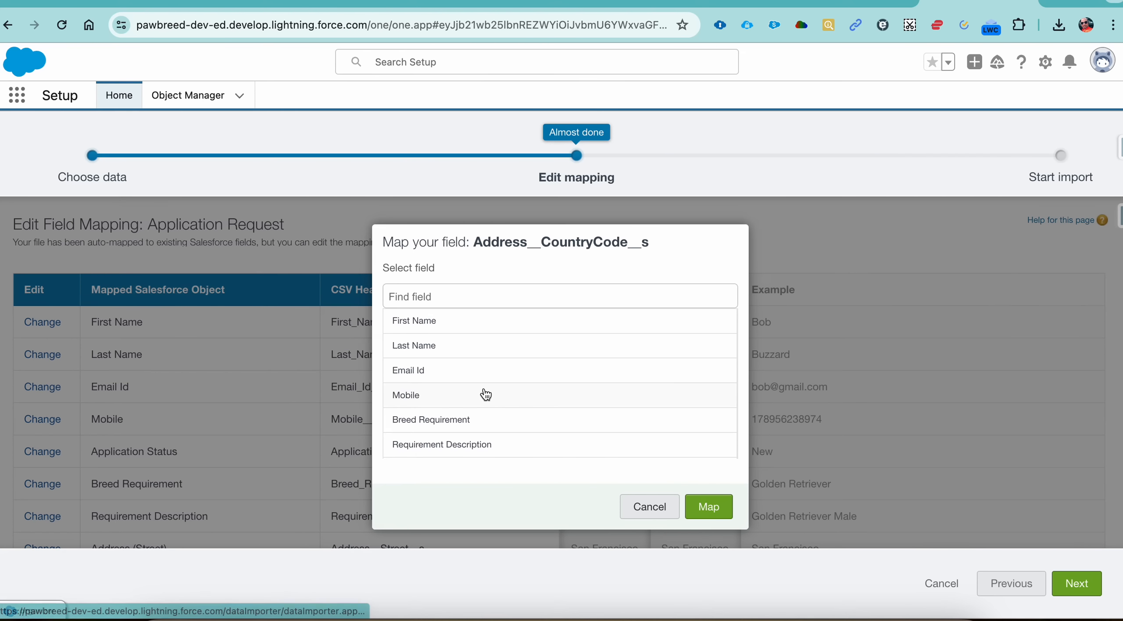
pyautogui.scroll(-5, 485, 394)
pyautogui.scroll(-2, 485, 394)
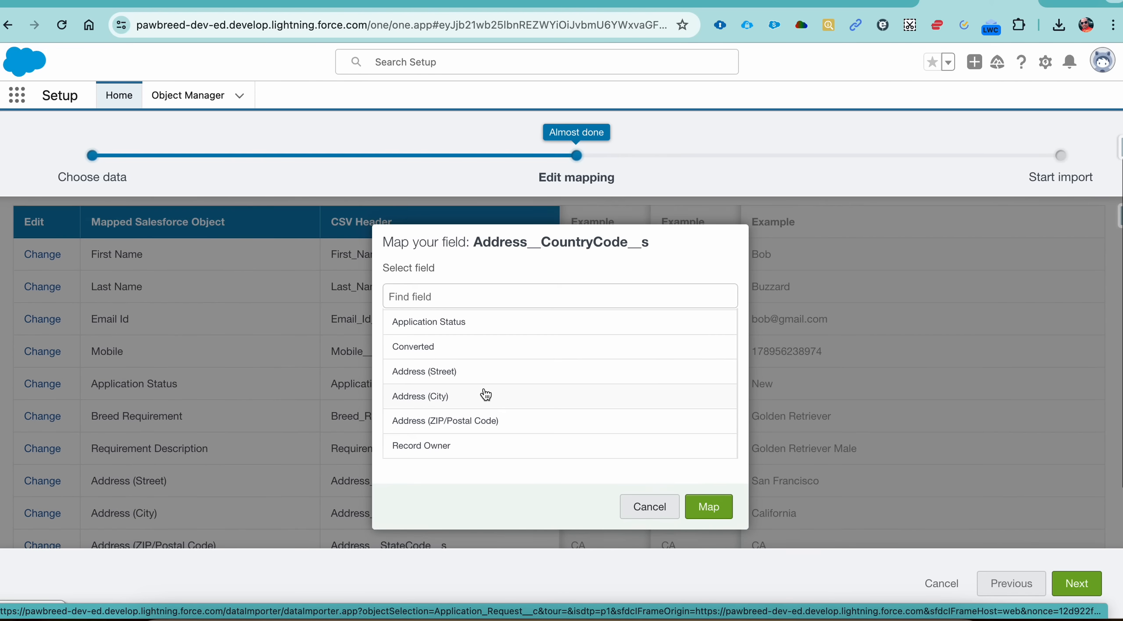
pyautogui.scroll(2, 466, 415)
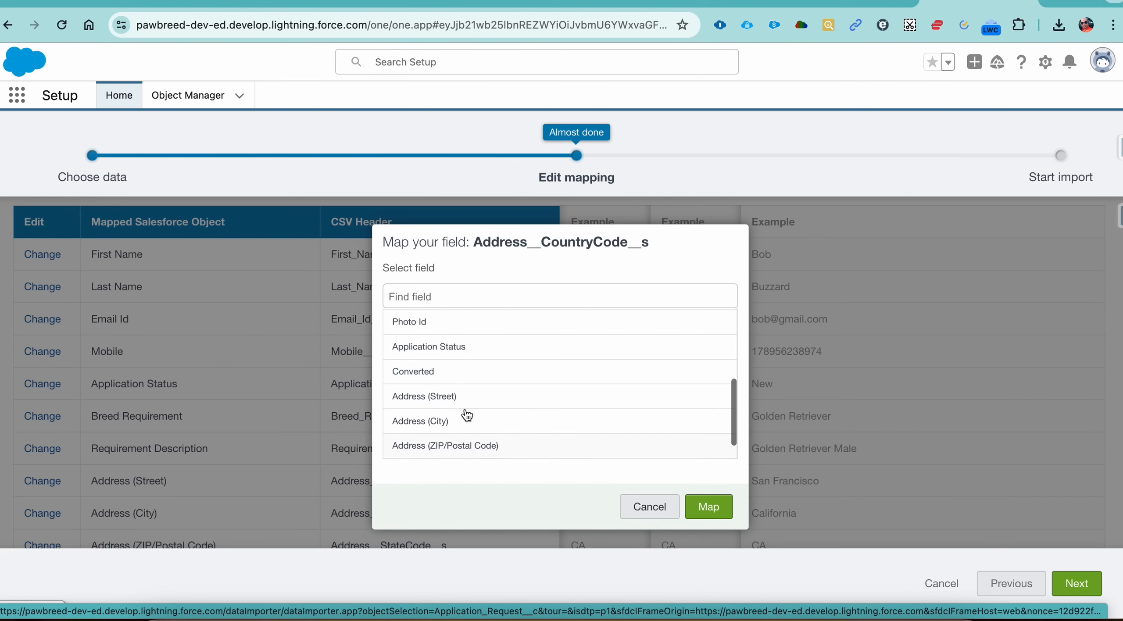
pyautogui.scroll(-2, 467, 415)
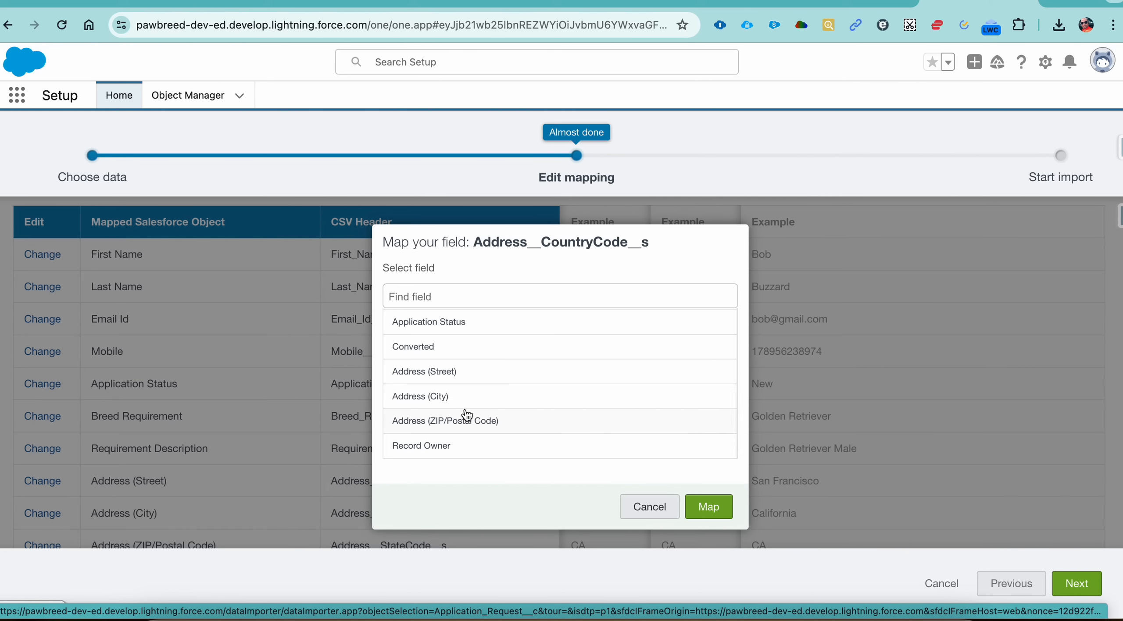
pyautogui.click(646, 509)
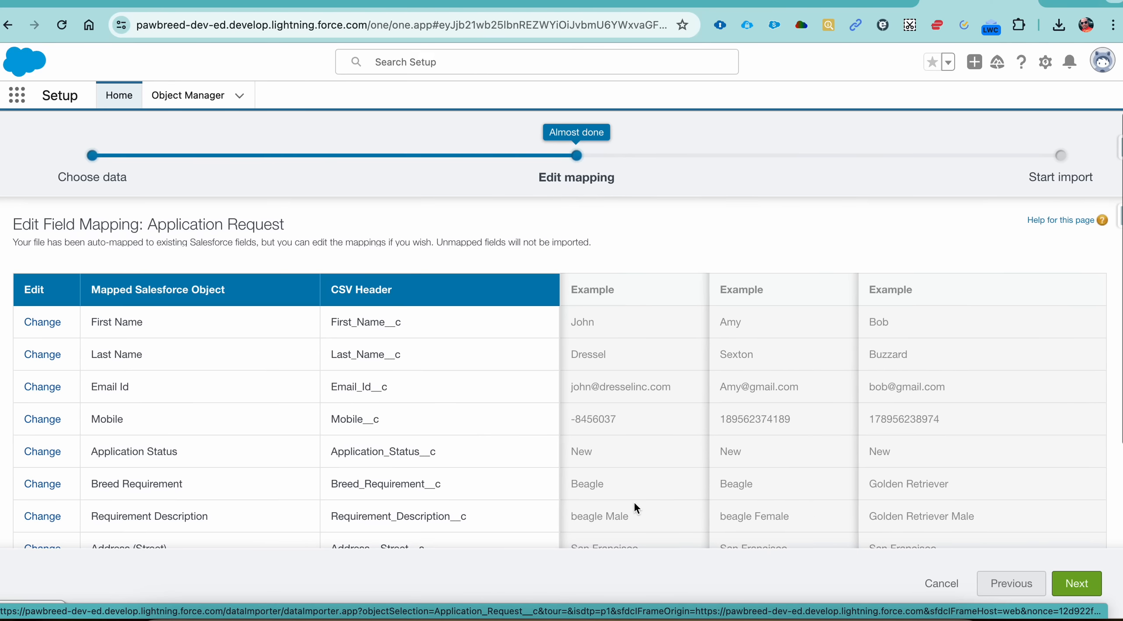
# Step: Remove the Address (ZIP/Postal Code) mapping from the CSV header Address__StateCode__s
pyautogui.scroll(-5, 378, 434)
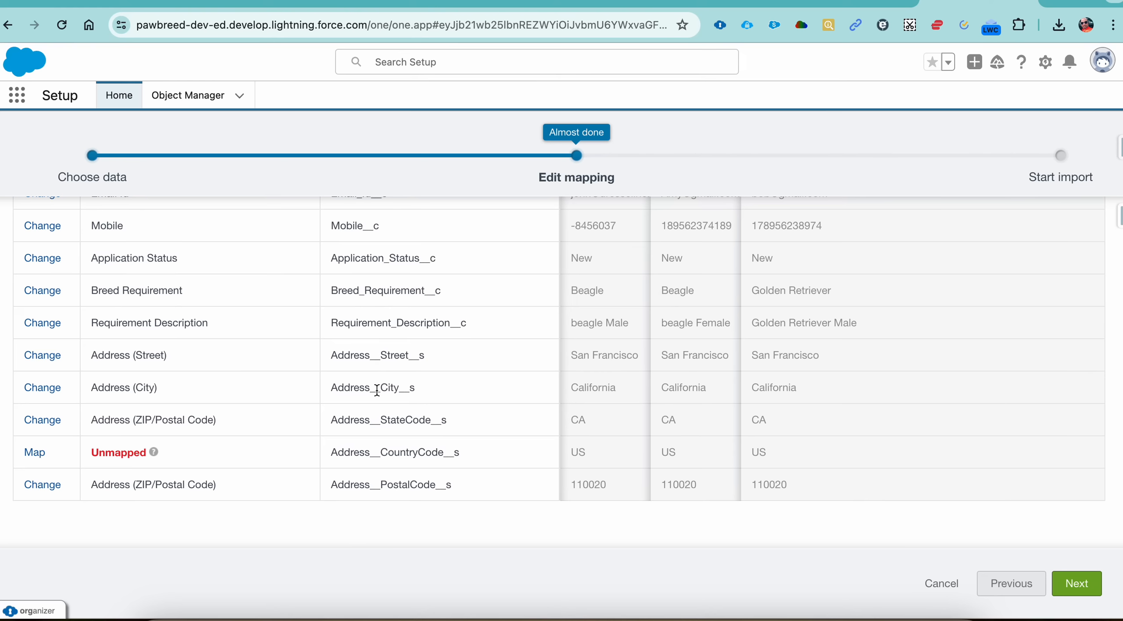
pyautogui.click(42, 420)
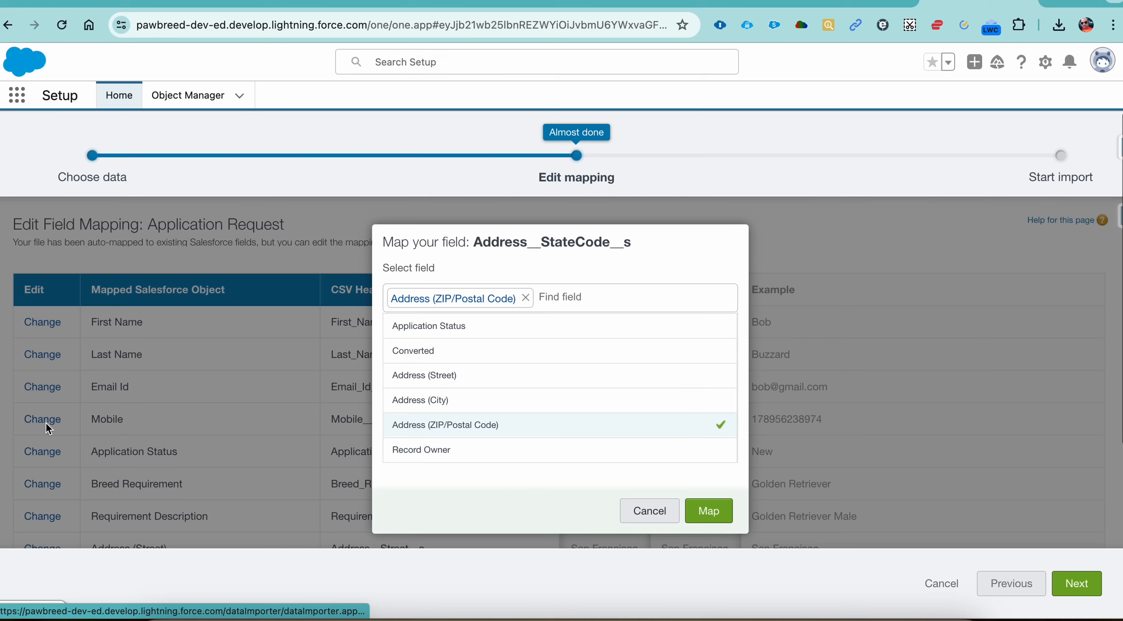
pyautogui.click(526, 298)
pyautogui.click(708, 509)
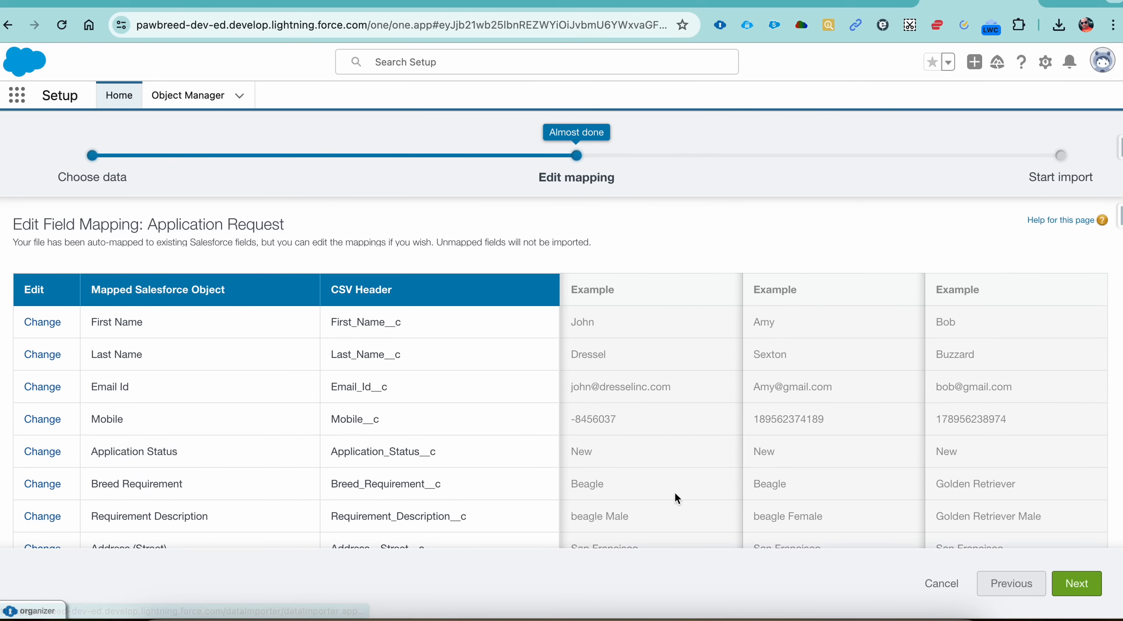
# Step: Review the field mappings, start the Application Request import and open its bulk data load job
pyautogui.scroll(-6, 391, 354)
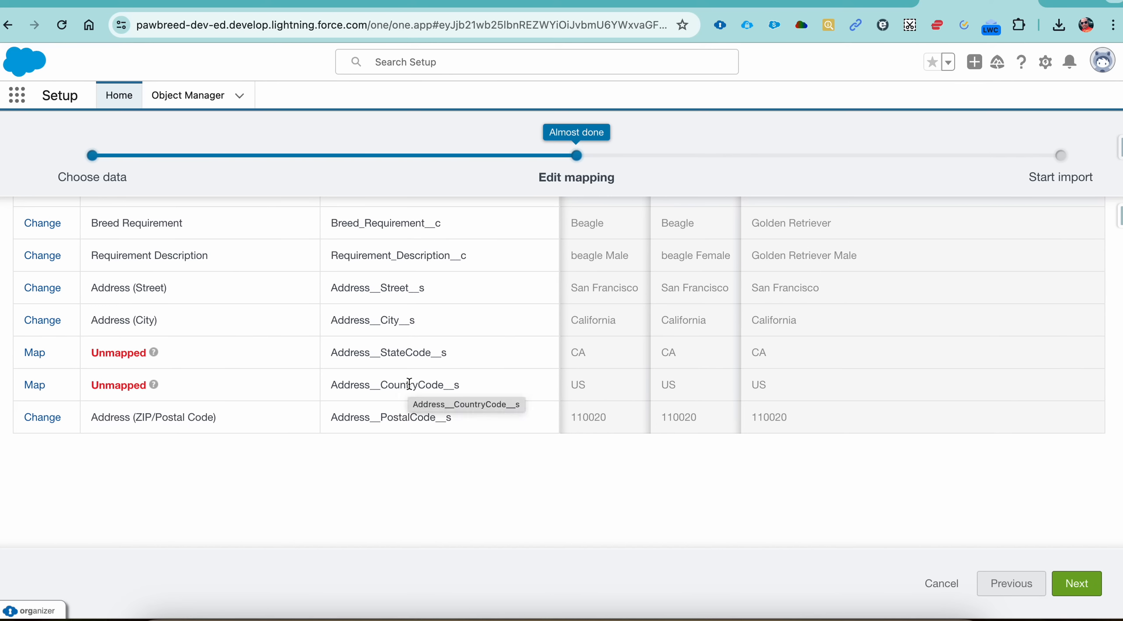
pyautogui.scroll(5, 409, 384)
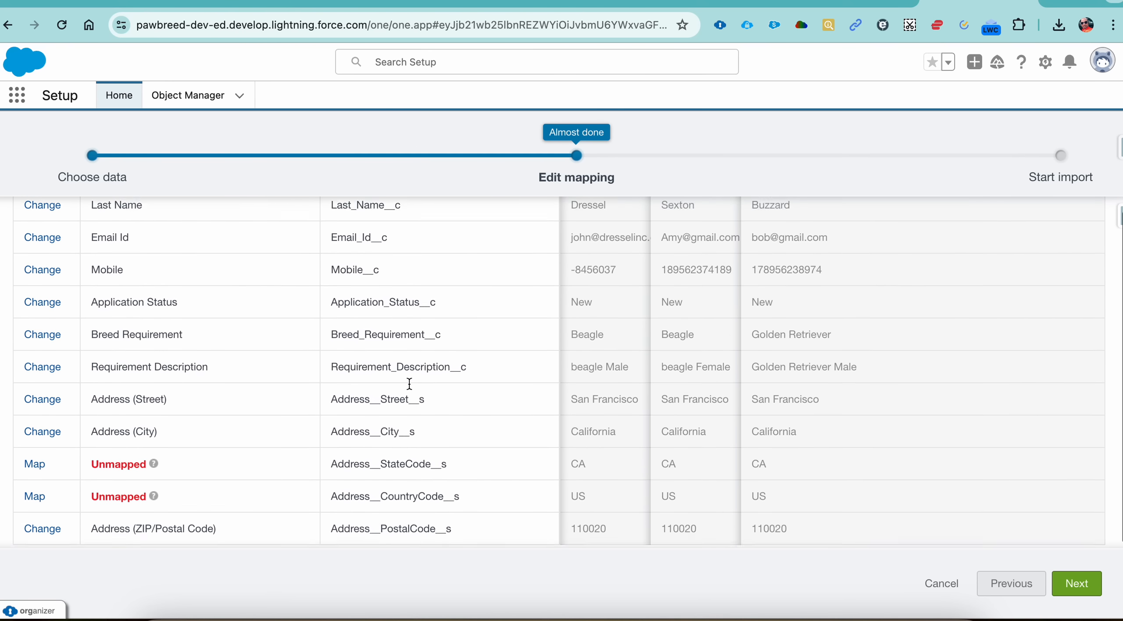
pyautogui.scroll(-5, 460, 443)
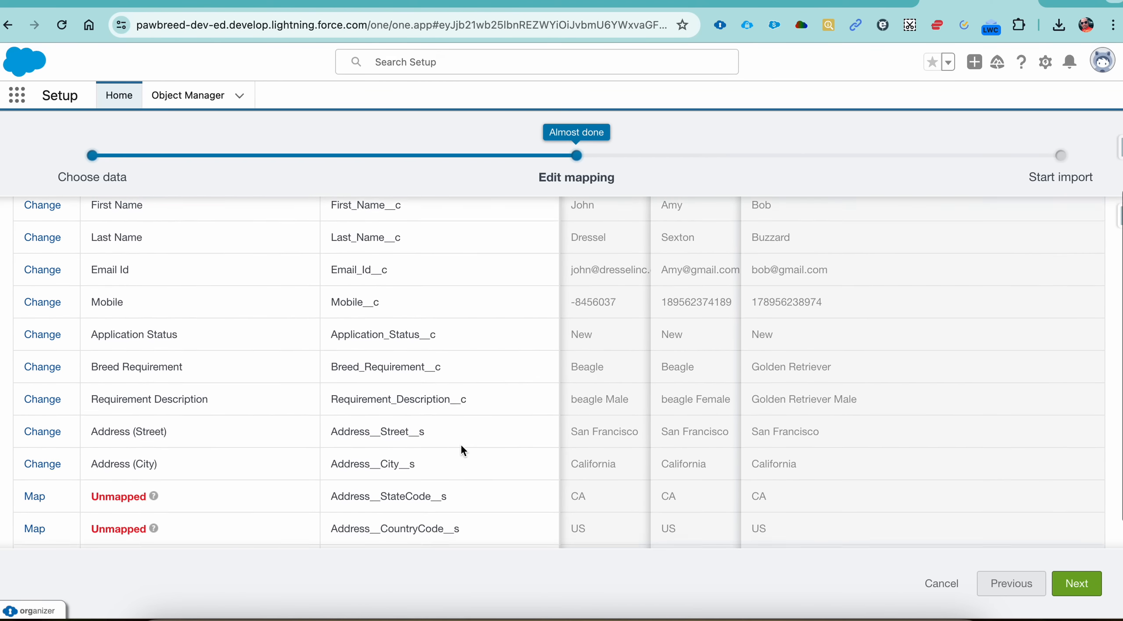
pyautogui.click(1090, 586)
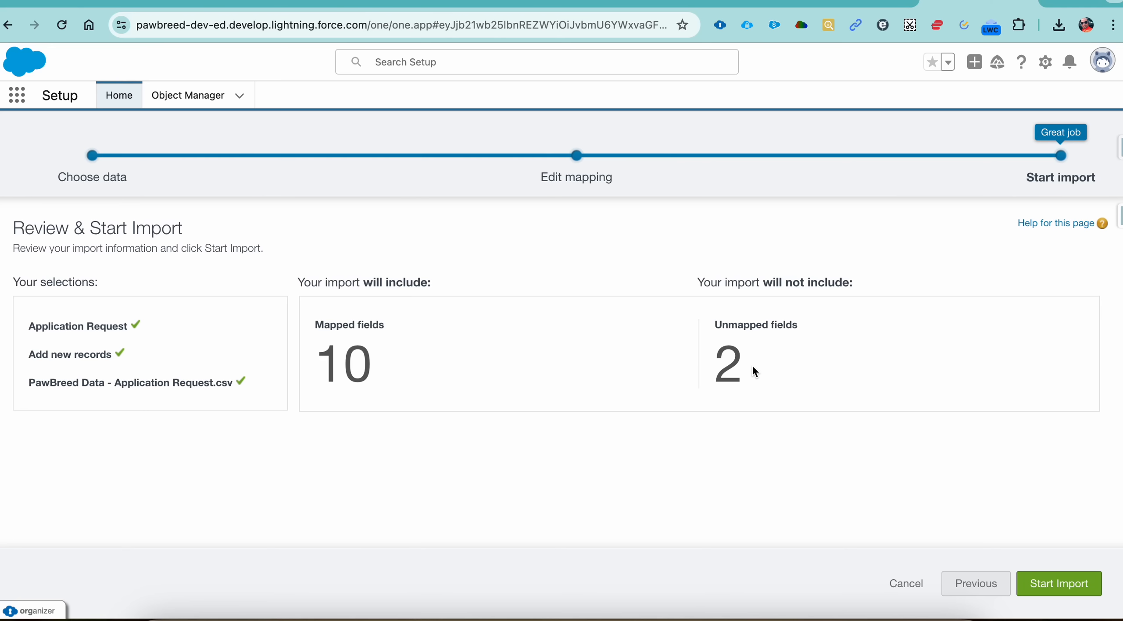
pyautogui.click(1048, 588)
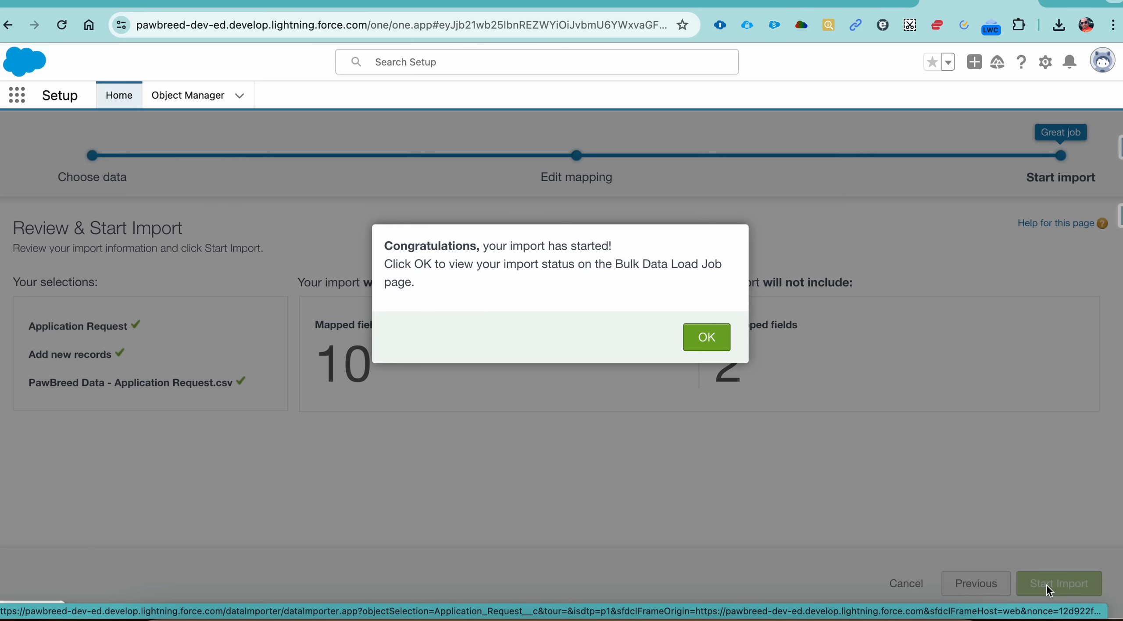
pyautogui.click(710, 342)
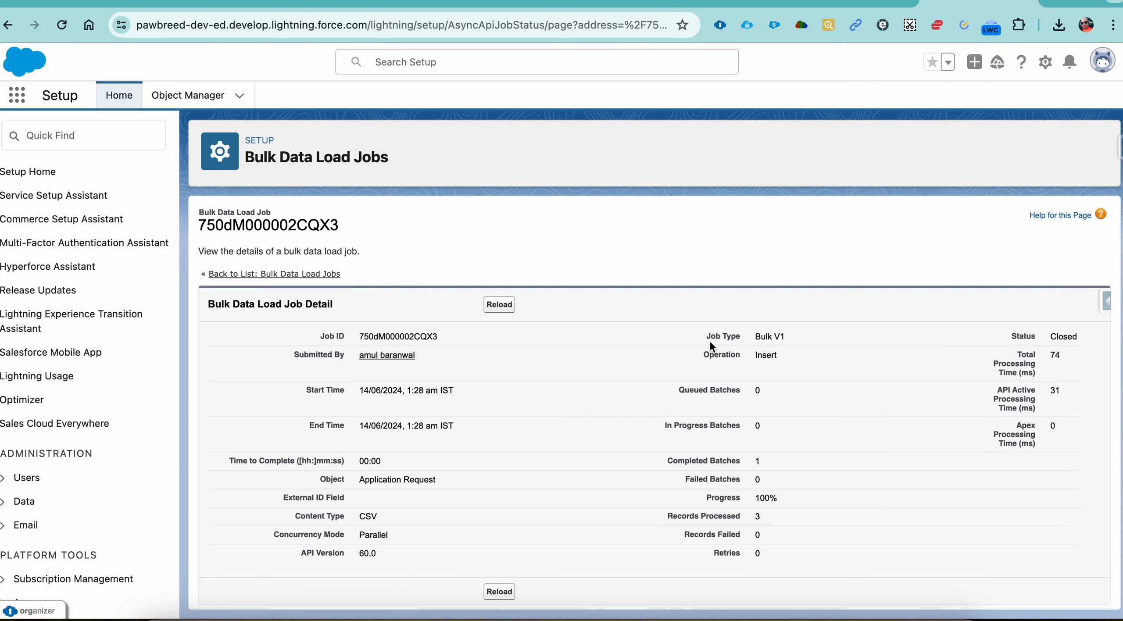
# Step: Check the batch status of the Application Request load job and compare it with the Pet load job
pyautogui.scroll(-3, 678, 415)
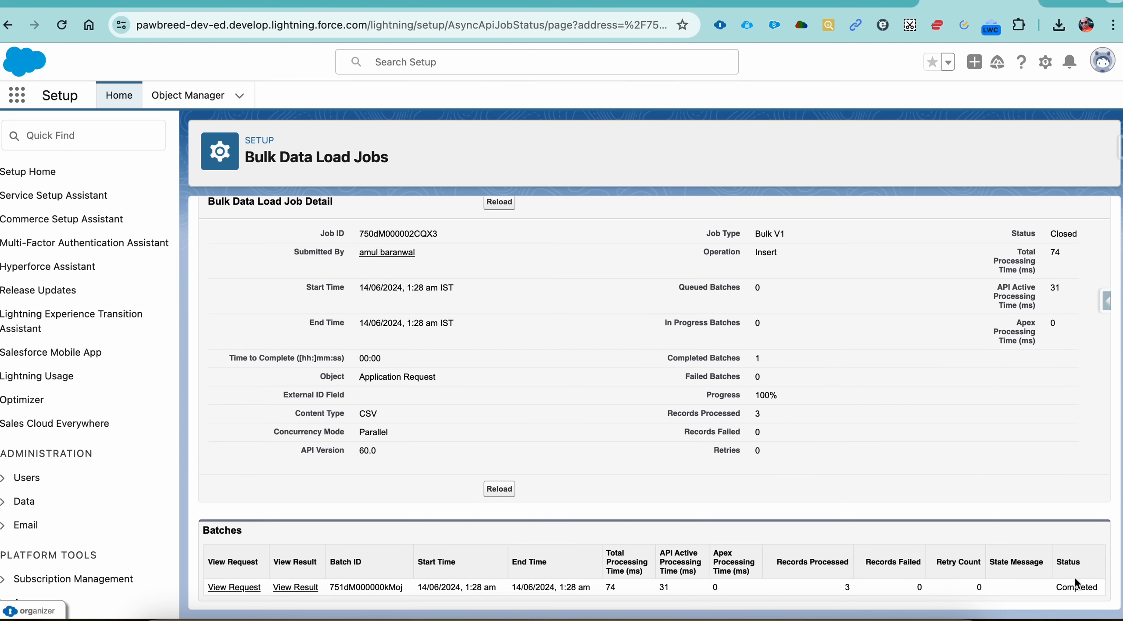
pyautogui.click(931, 3)
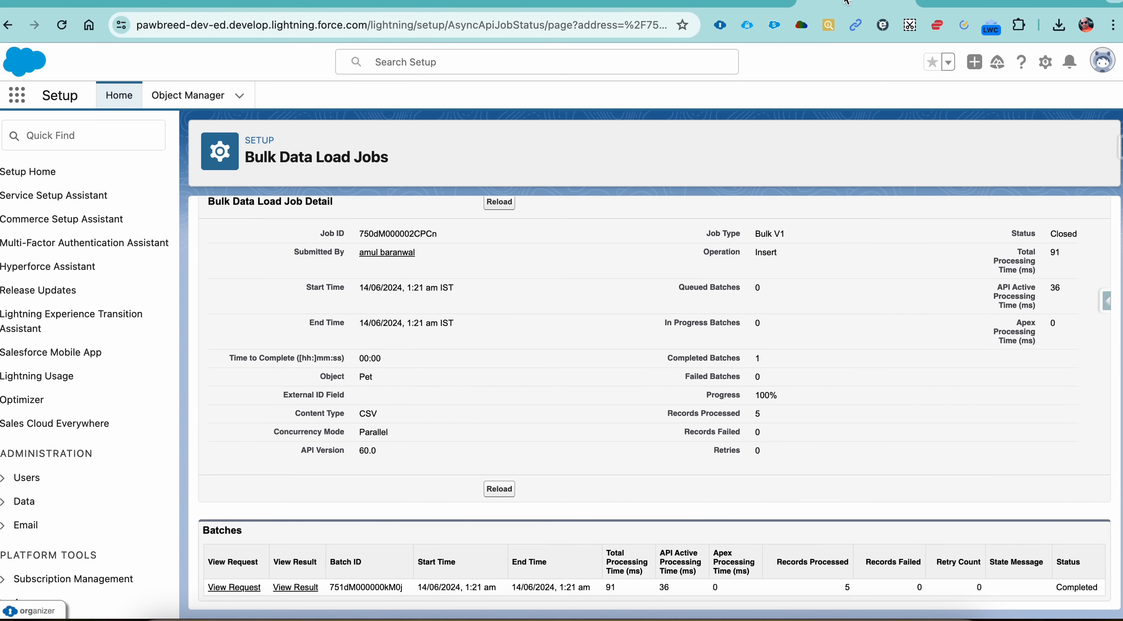
pyautogui.click(946, 4)
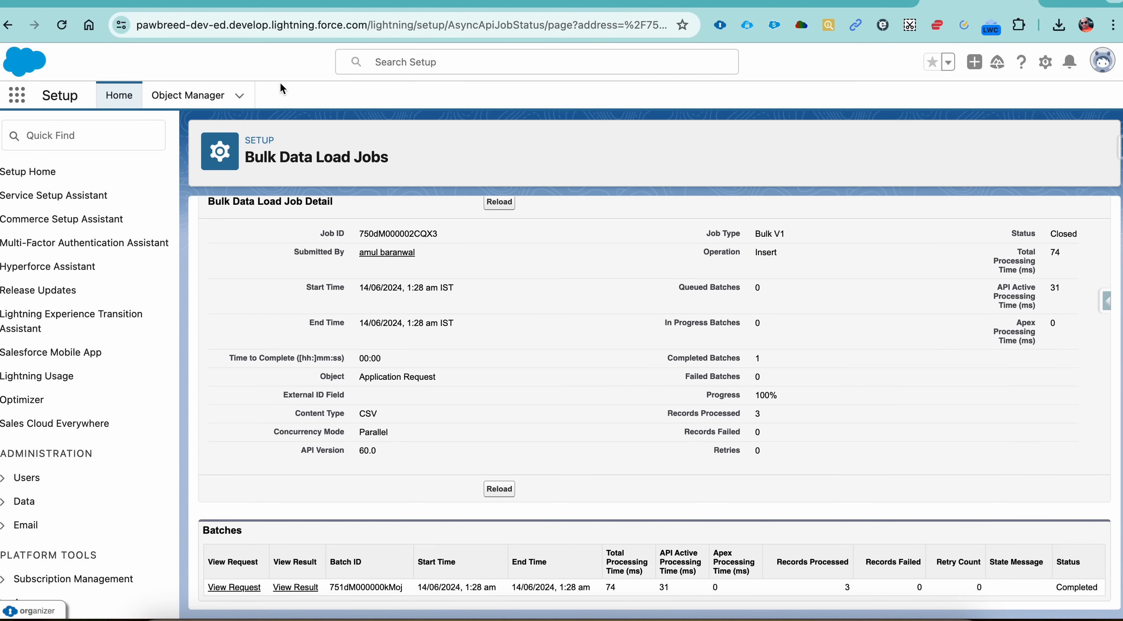
# Step: Find the Application Request object by searching "appl" and show its All list view to check the imported records
pyautogui.click(13, 100)
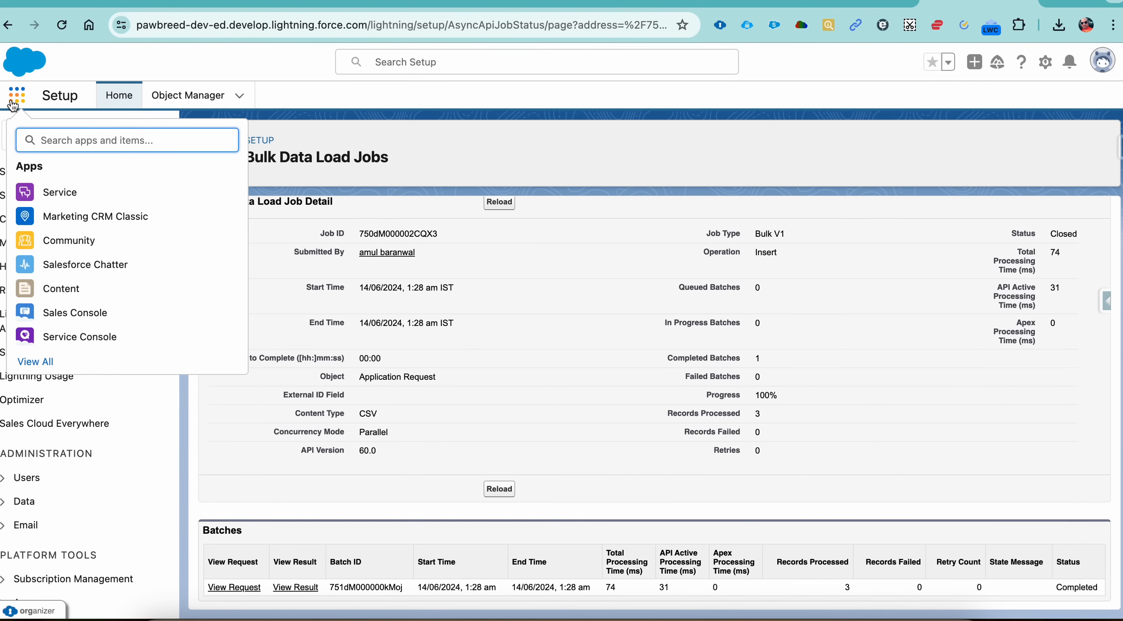
pyautogui.write('appl')
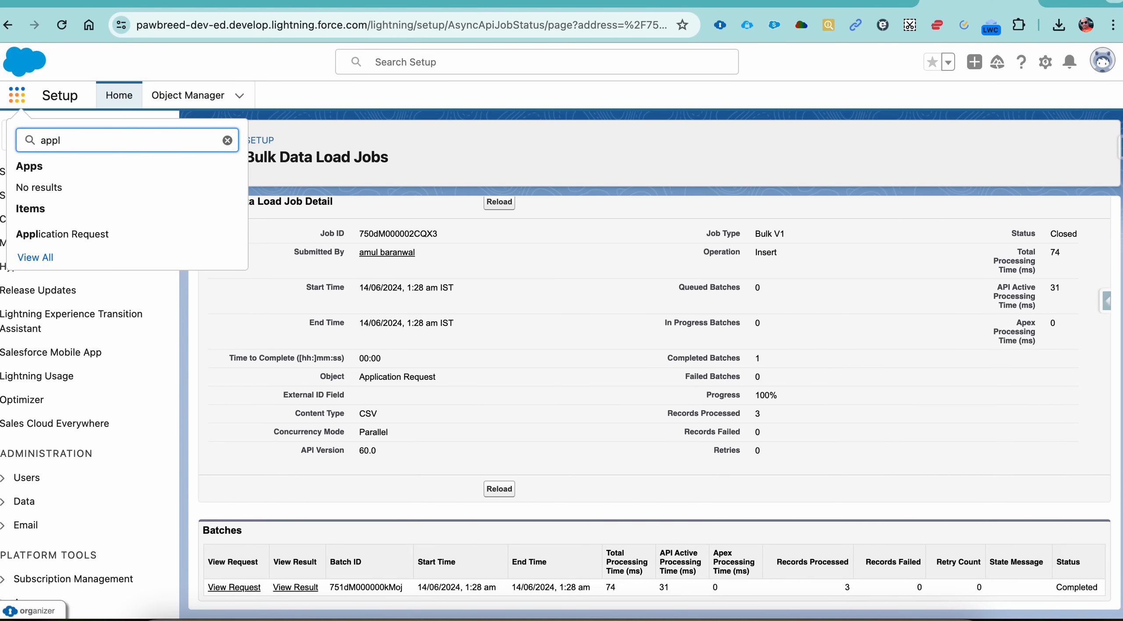
pyautogui.click(73, 235)
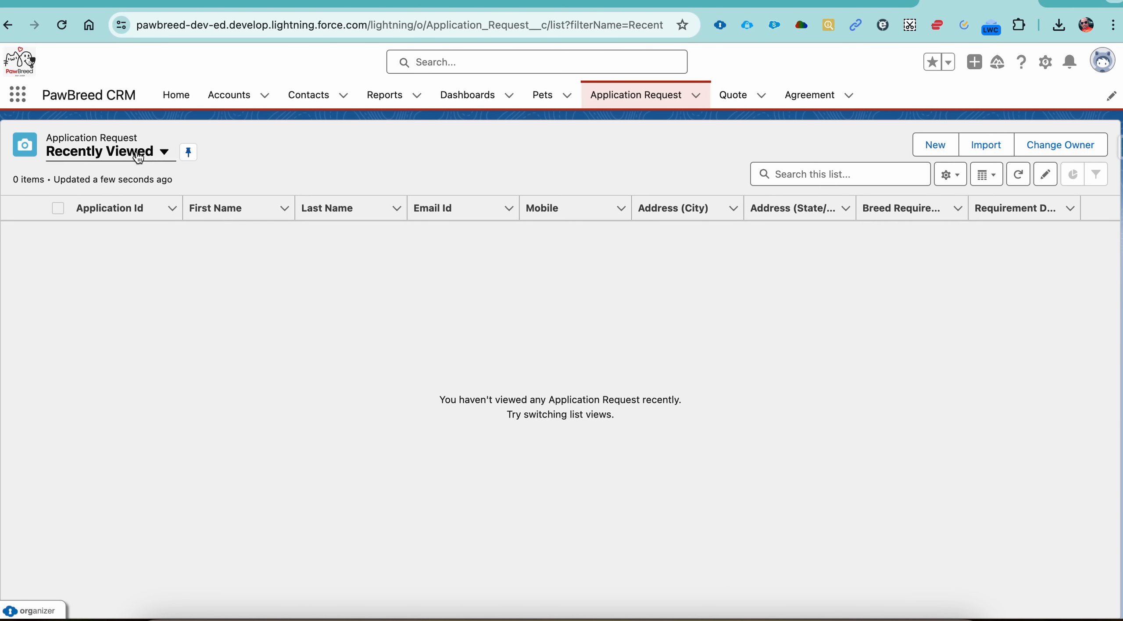
pyautogui.click(137, 153)
pyautogui.click(111, 204)
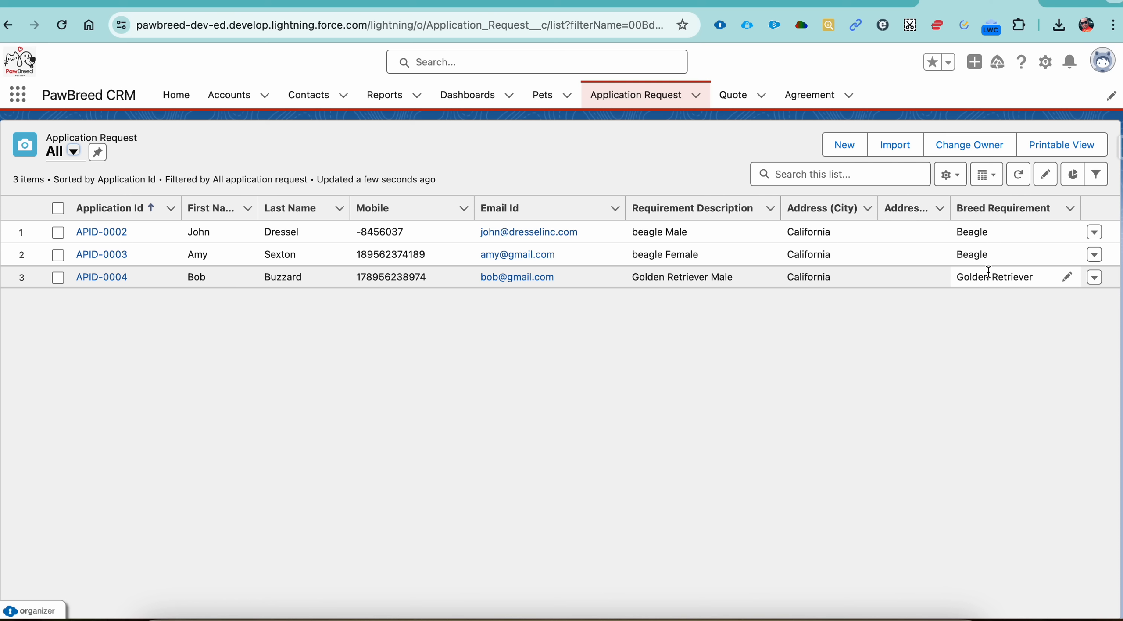
# Step: Edit the pet record Theo from the Pets list, set its Primary Breeder to PawBreeder and save the record
pyautogui.click(544, 104)
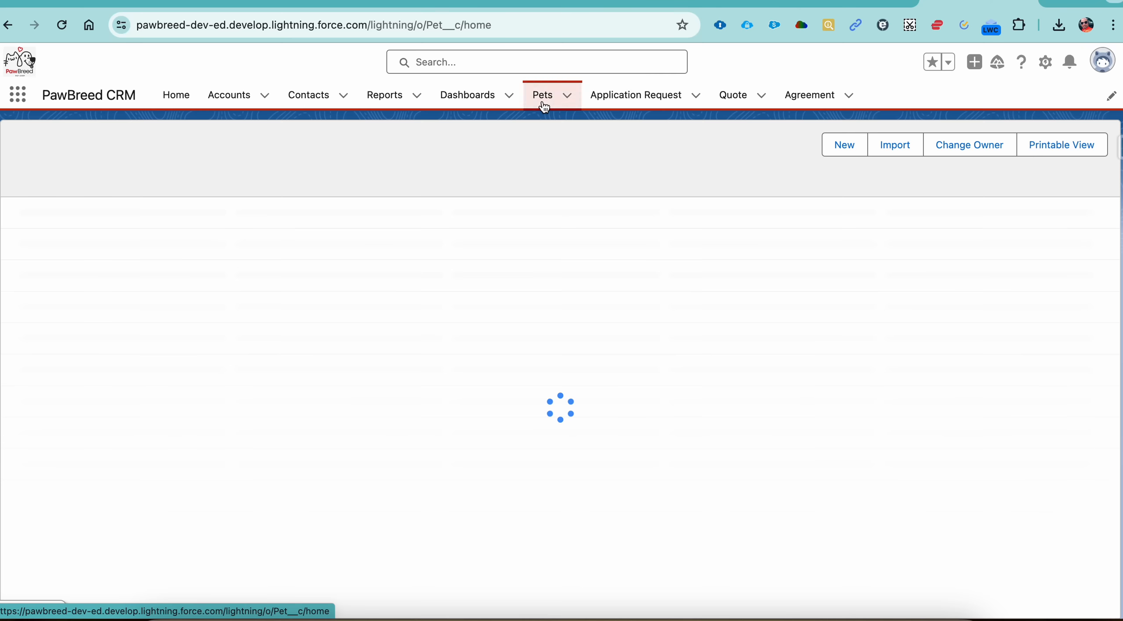
pyautogui.click(643, 104)
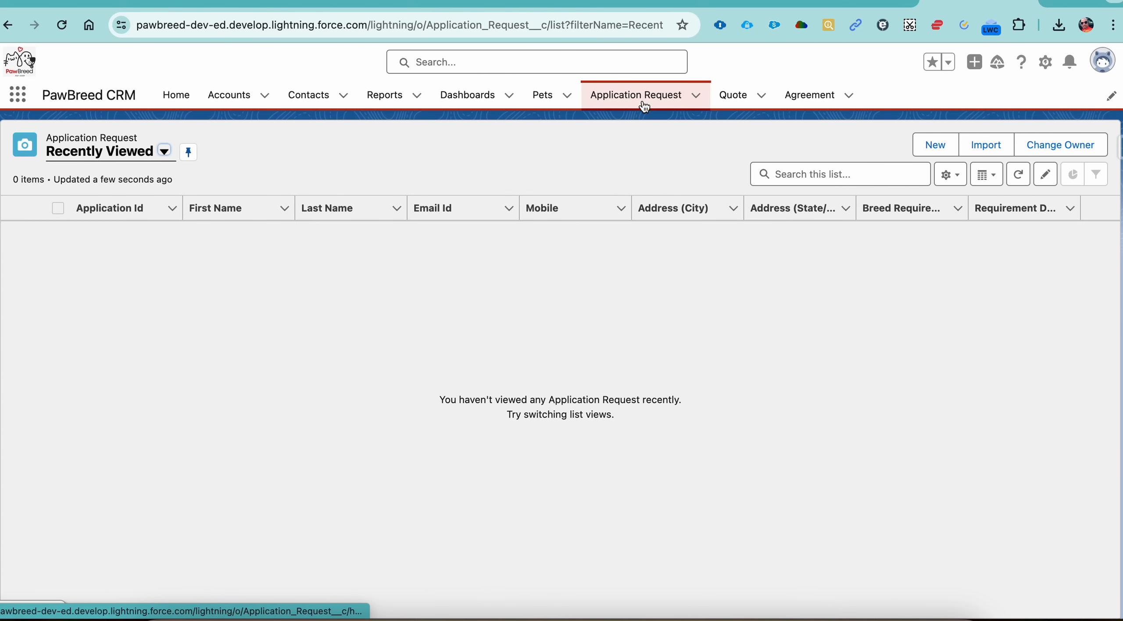
pyautogui.click(547, 101)
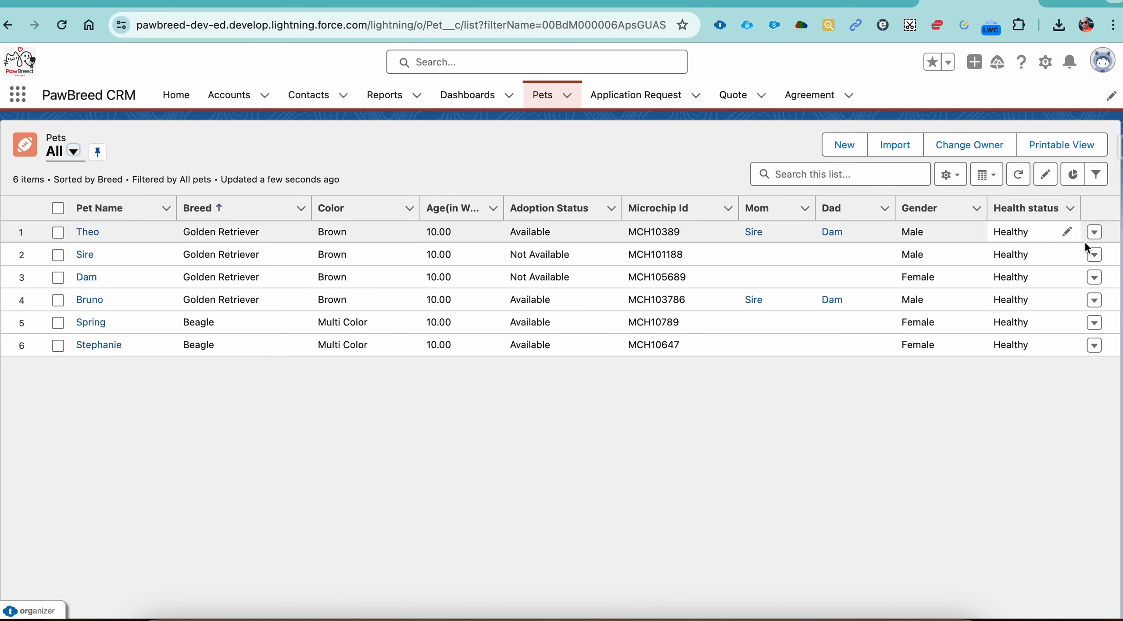
pyautogui.click(1097, 233)
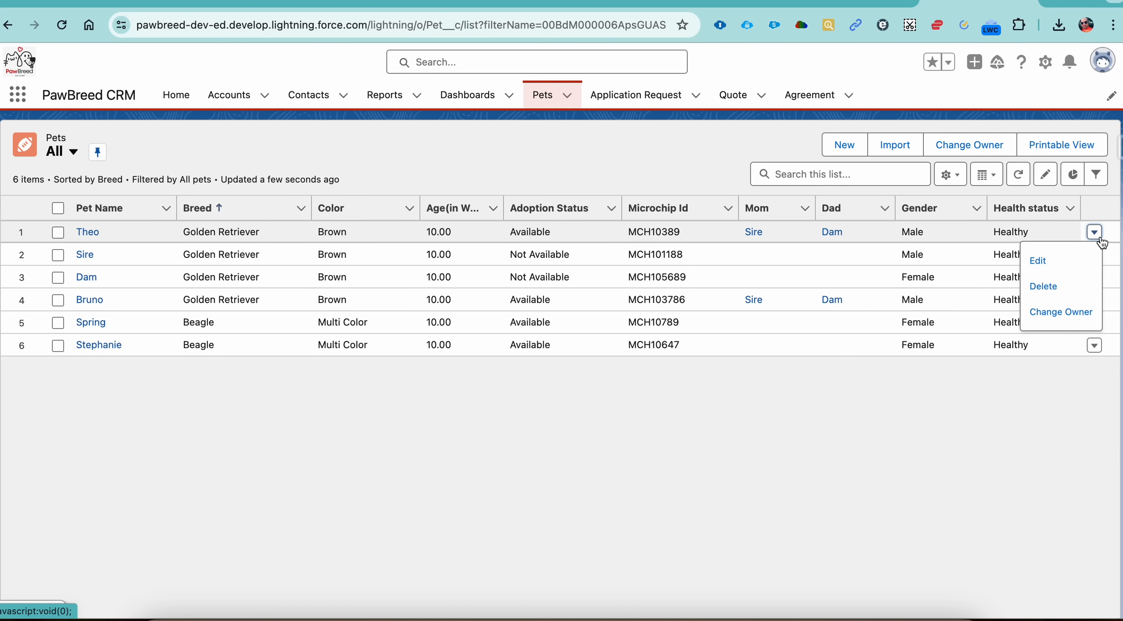
pyautogui.click(1044, 261)
pyautogui.scroll(-3, 587, 300)
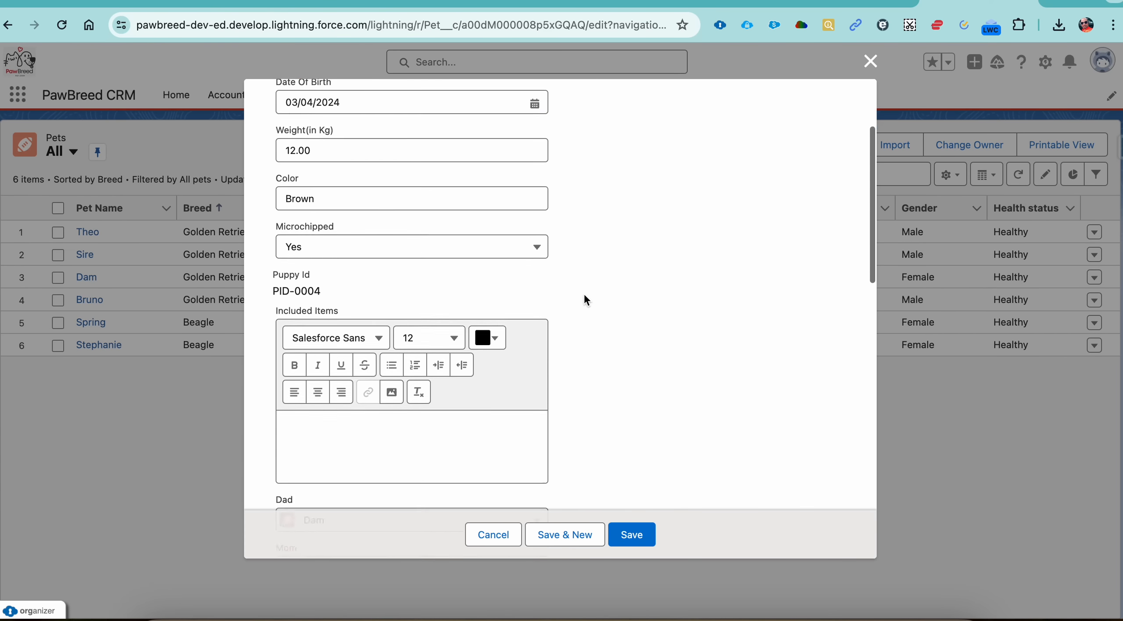
pyautogui.scroll(-10, 585, 296)
pyautogui.scroll(5, 585, 297)
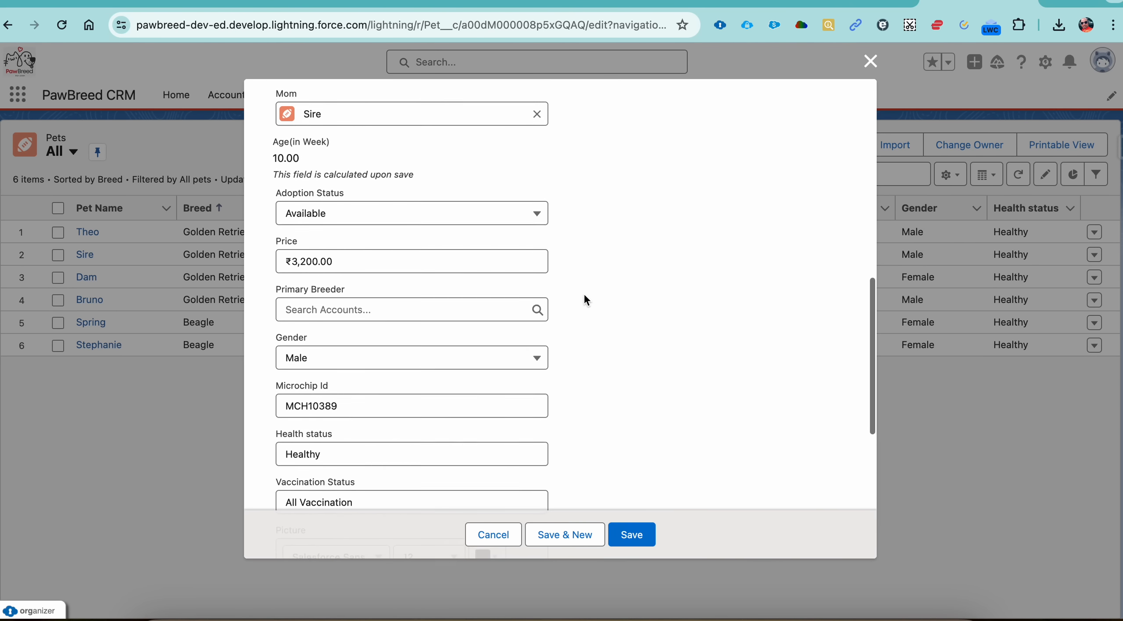
pyautogui.scroll(1, 586, 300)
pyautogui.click(428, 341)
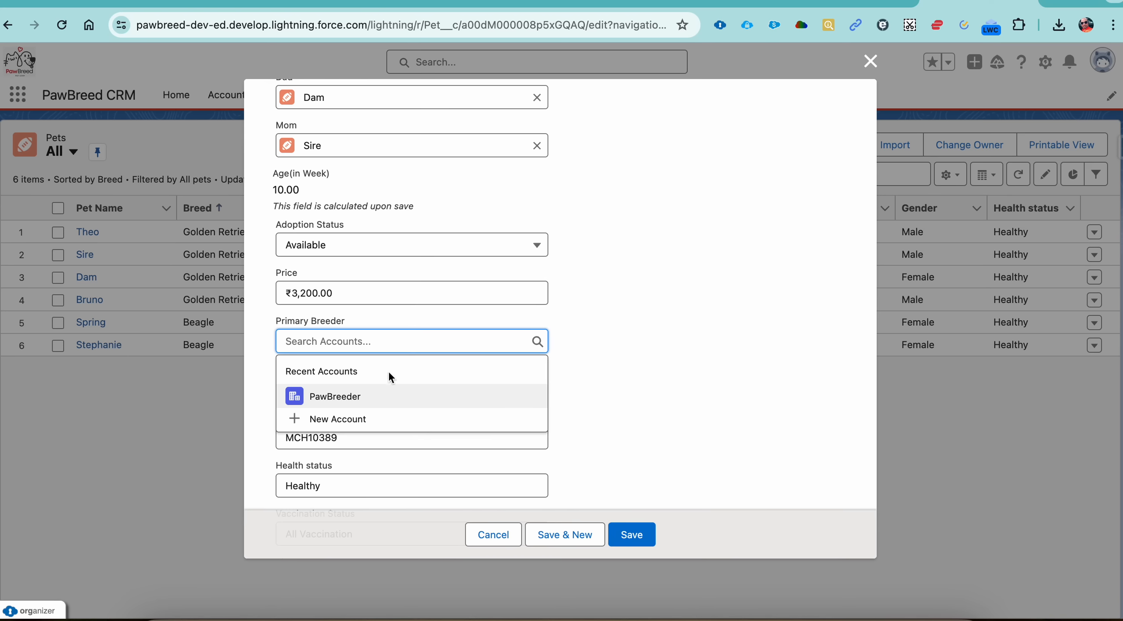
pyautogui.click(358, 396)
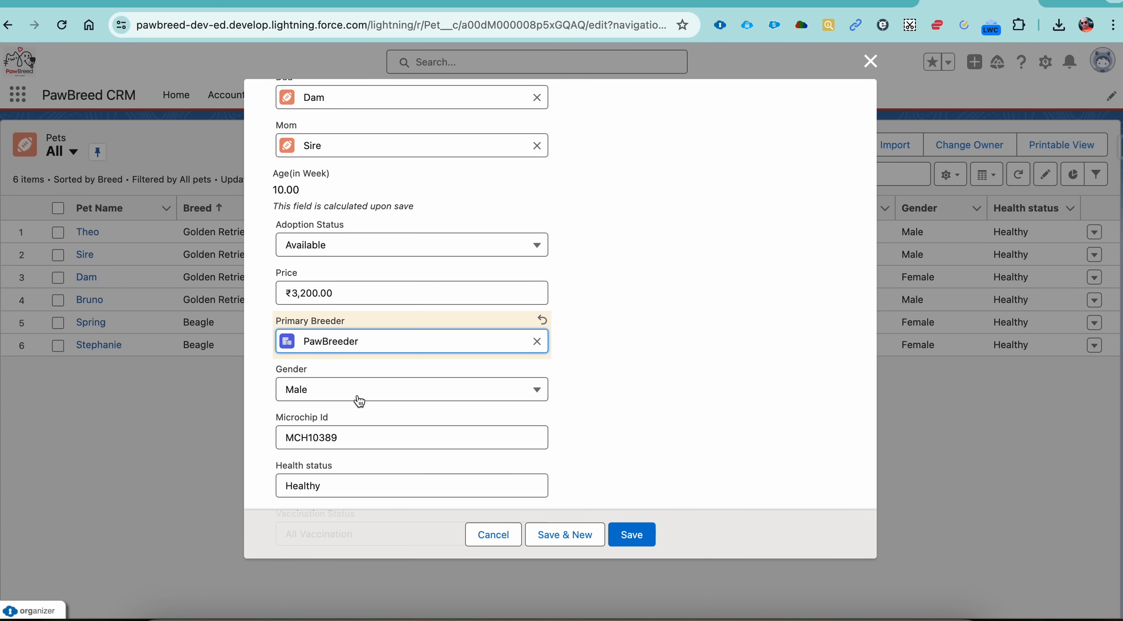
pyautogui.click(632, 535)
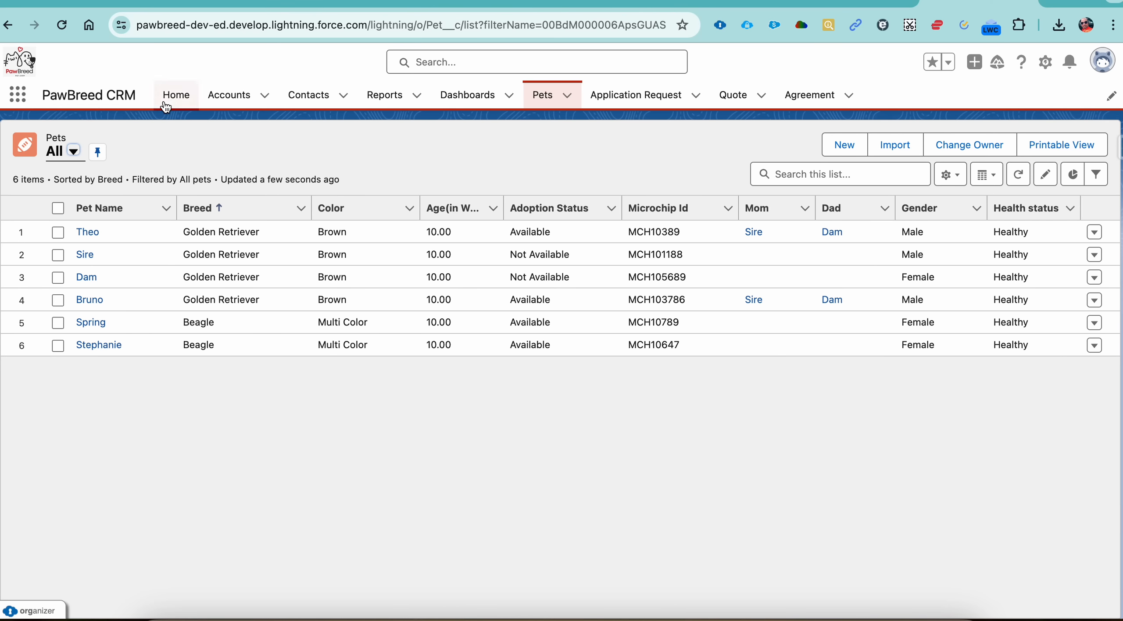
# Step: Start a new account record from the Accounts list and set its Account Name to Expopuppy
pyautogui.click(229, 103)
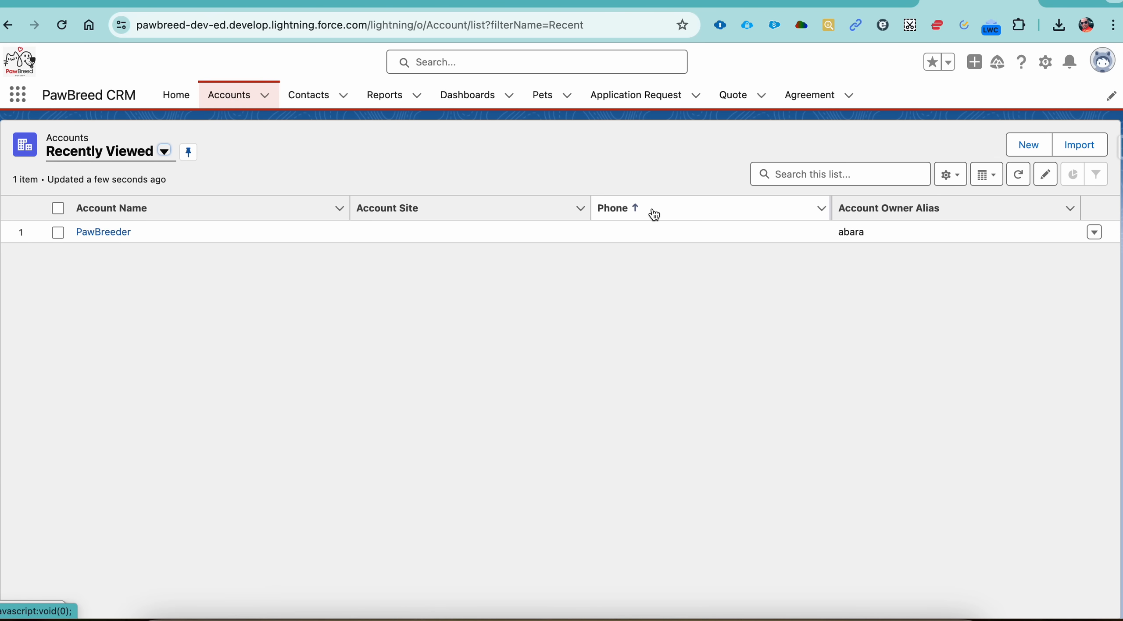
pyautogui.click(1023, 152)
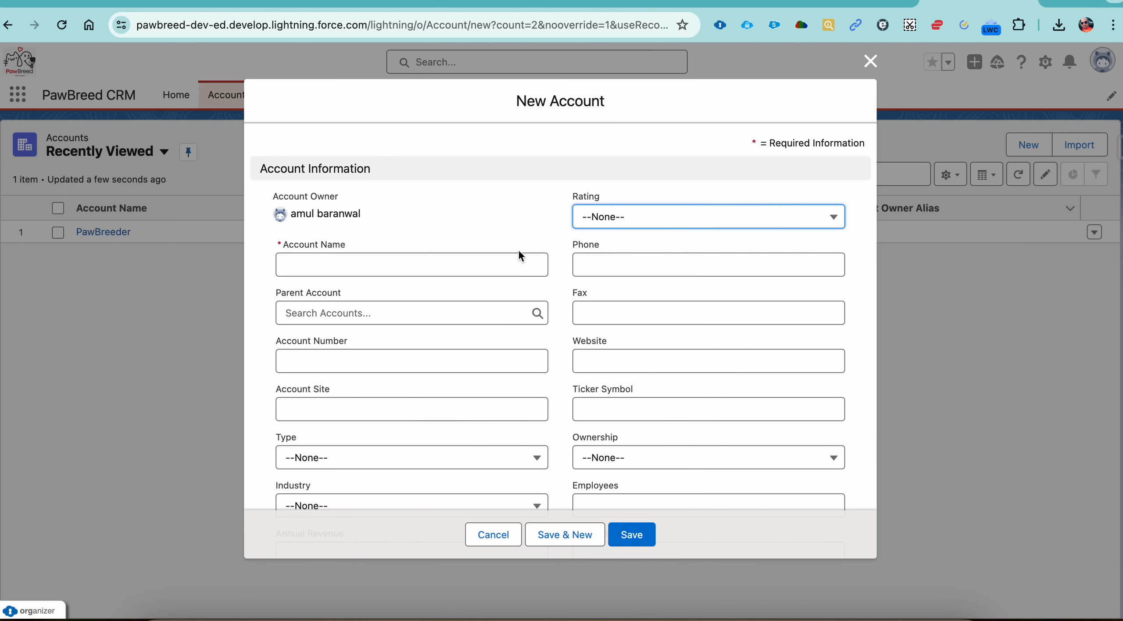
pyautogui.click(482, 266)
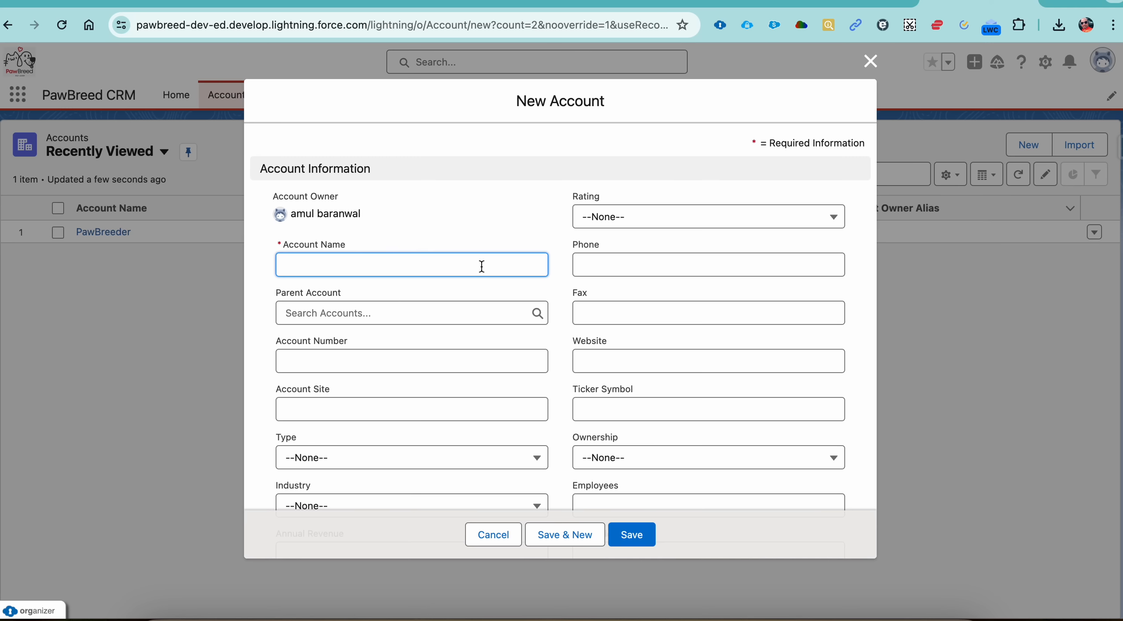
pyautogui.write('E')
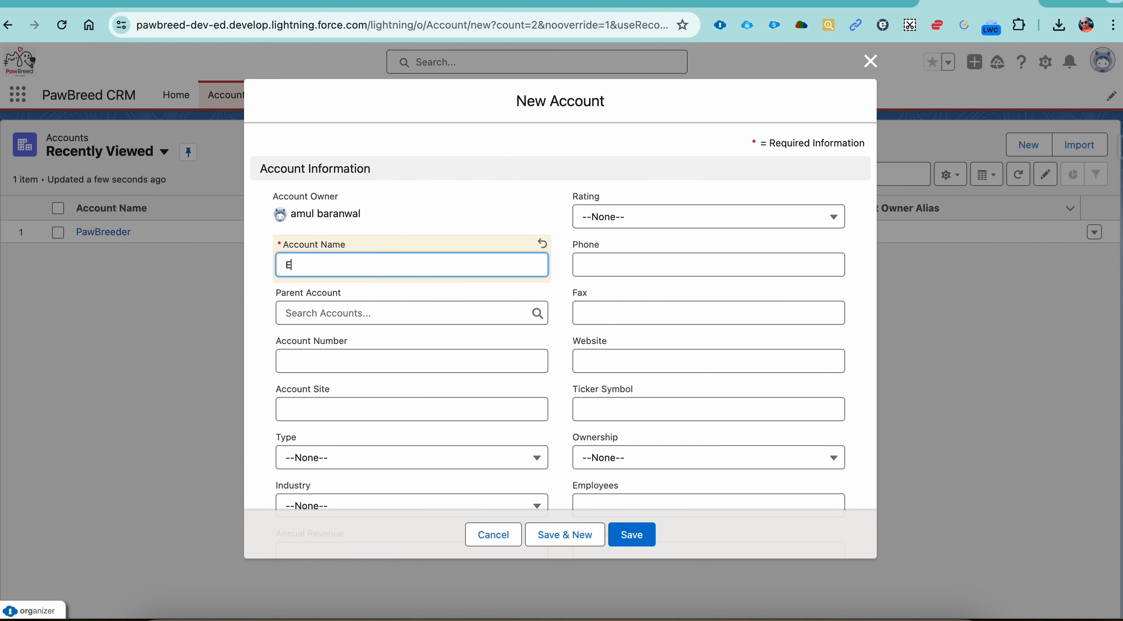
pyautogui.write('xpopuppy')
pyautogui.click(419, 314)
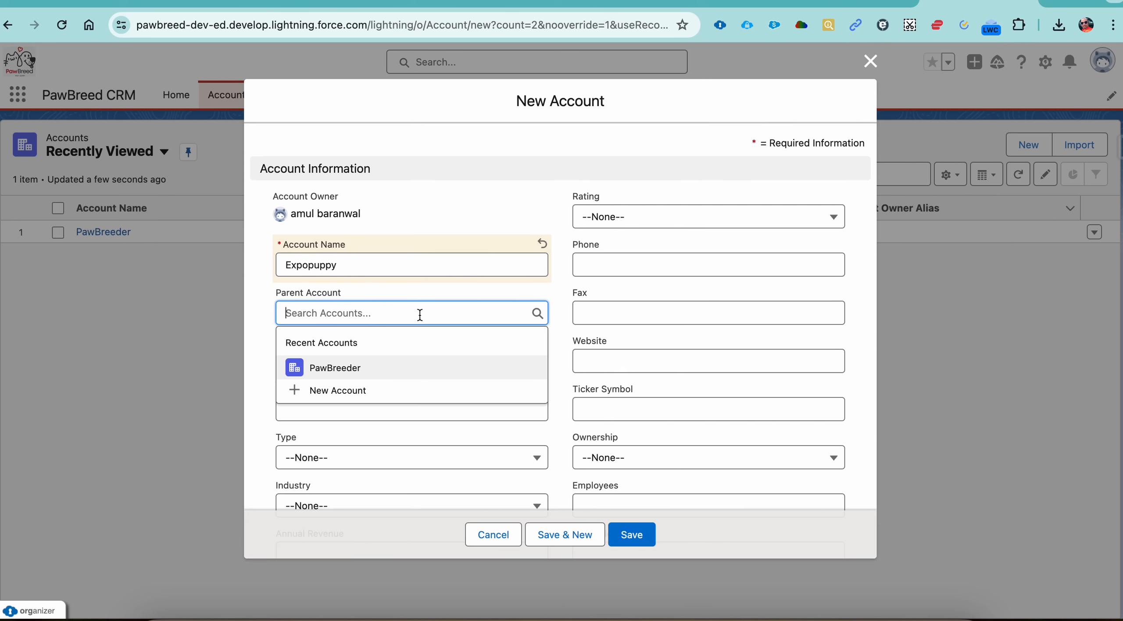
# Step: Enter San Francisco as the Billing Street of the new account
pyautogui.scroll(-3, 421, 322)
pyautogui.scroll(-4, 428, 403)
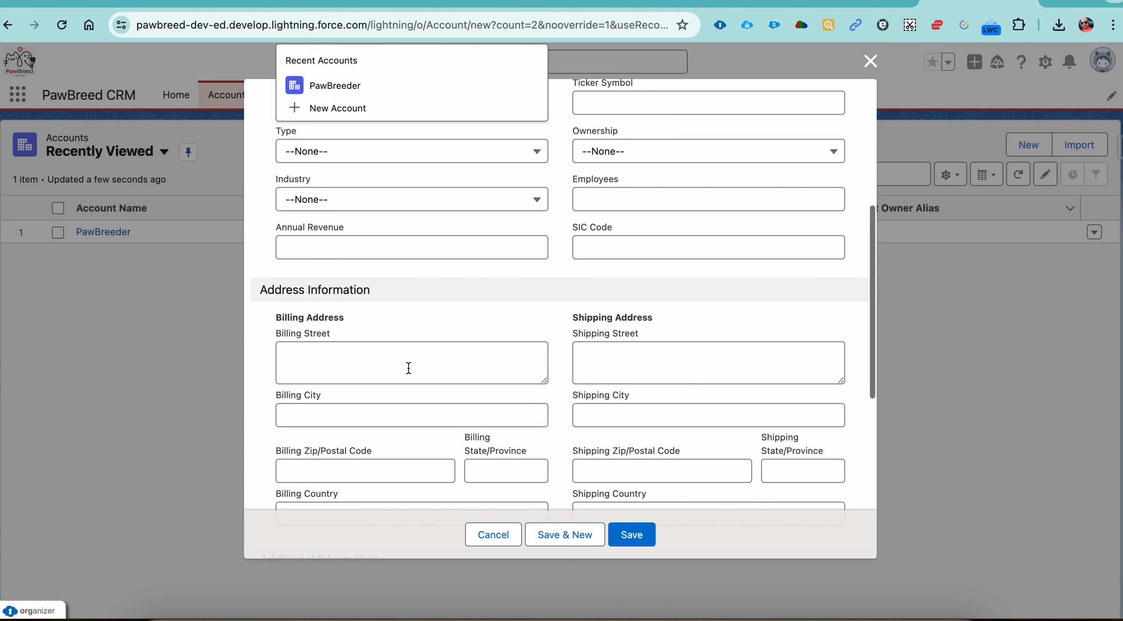
pyautogui.click(409, 368)
pyautogui.write('San ')
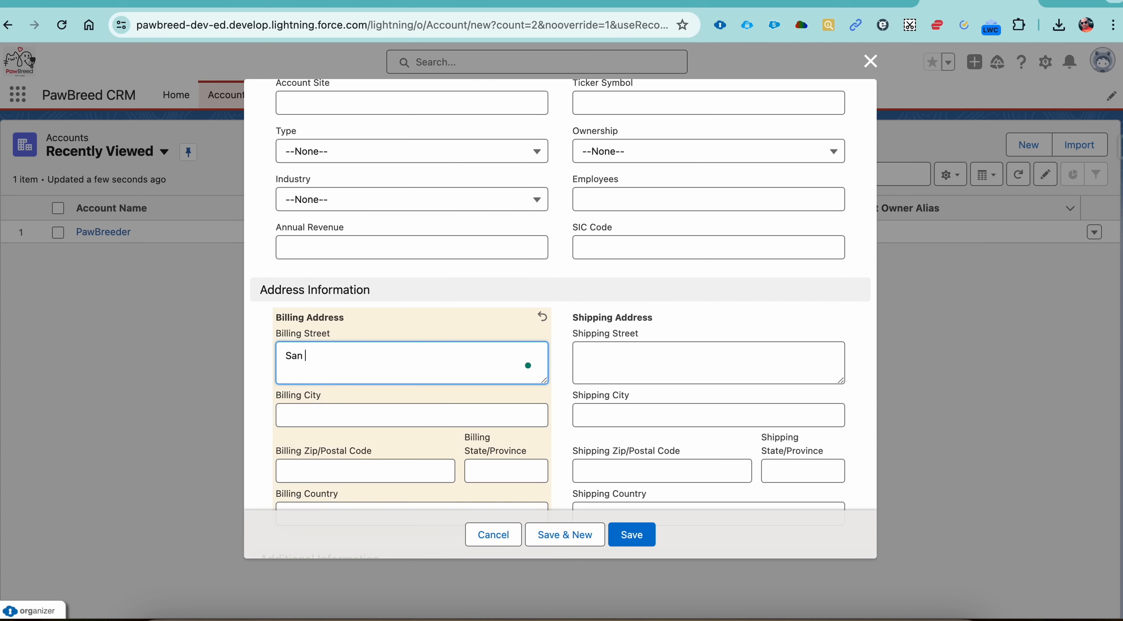
pyautogui.write('Francisco')
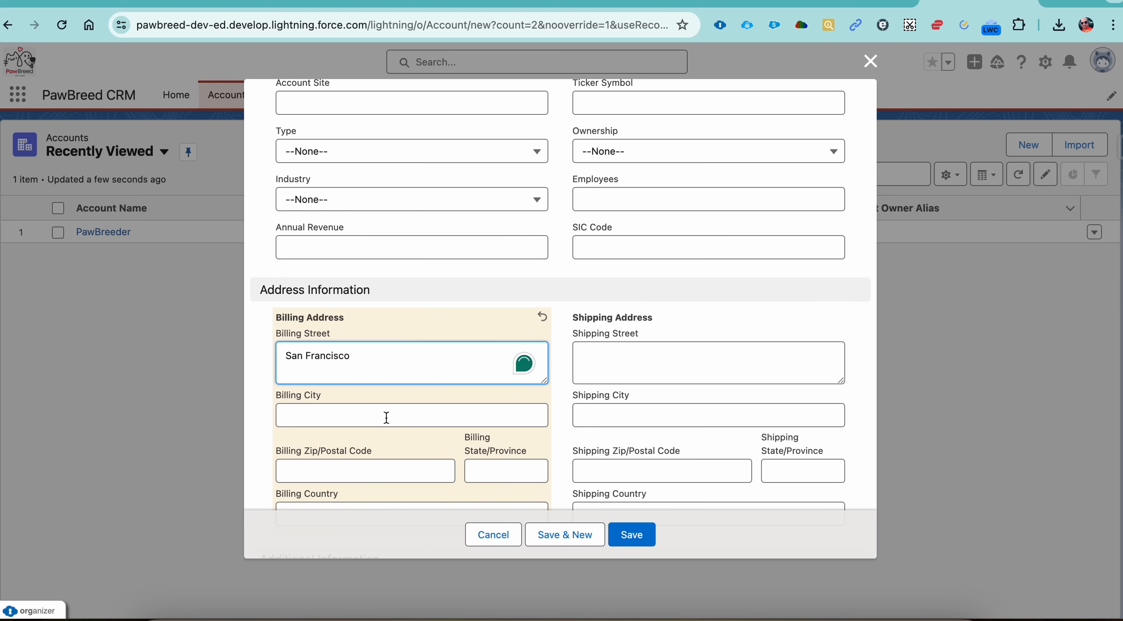
# Step: Set the billing state to CA and the billing country to USA, and save the new account
pyautogui.click(482, 469)
pyautogui.write('CA')
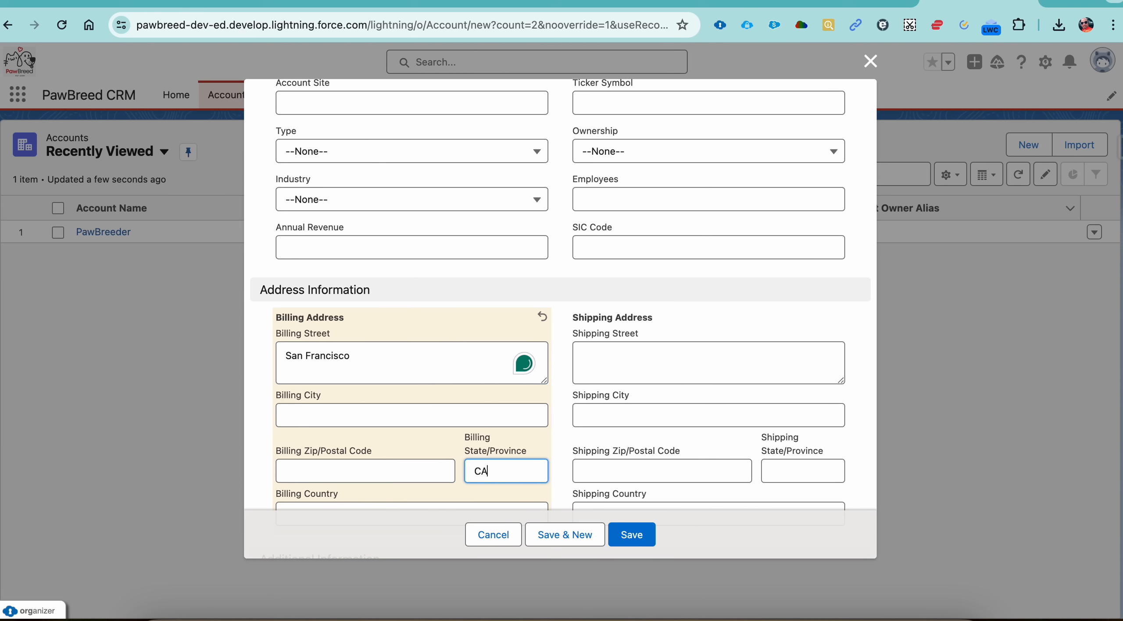
pyautogui.scroll(-3, 455, 446)
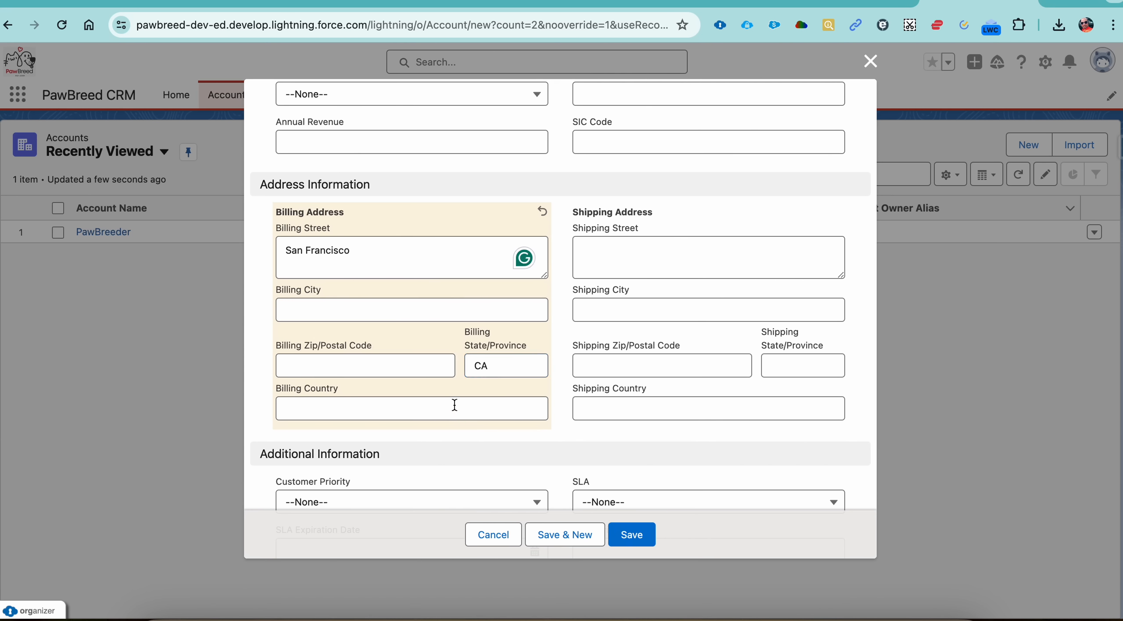
pyautogui.click(454, 405)
pyautogui.write('USA')
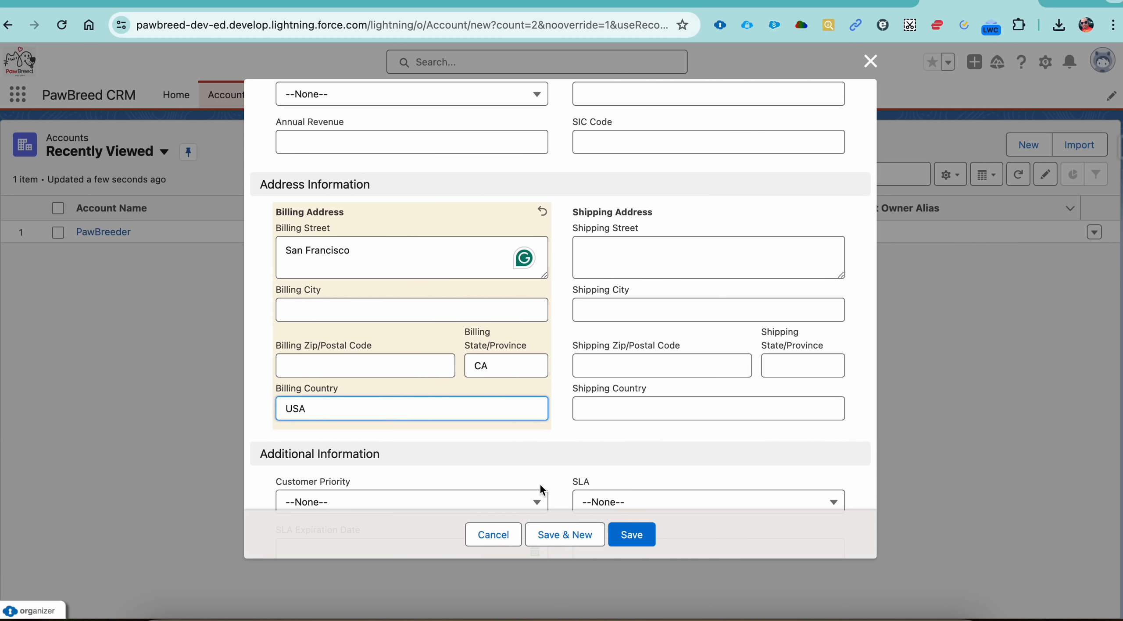
pyautogui.click(631, 535)
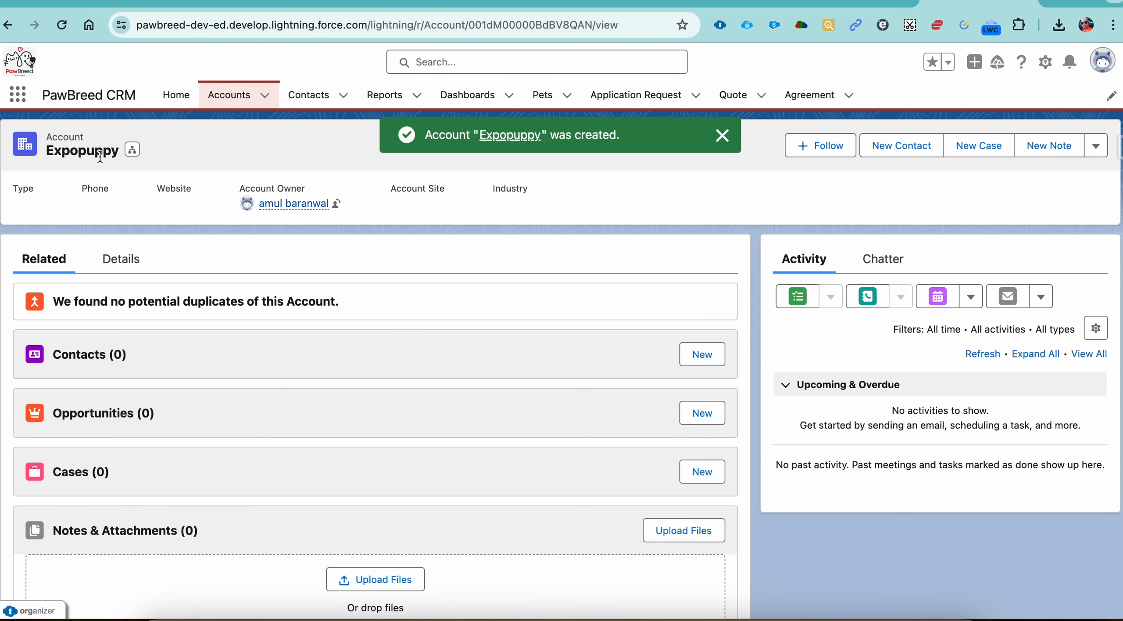
# Step: Open the pet record Spring from the Pets list, set its Primary Breeder to Expopuppy and save the record
pyautogui.click(229, 95)
pyautogui.click(543, 98)
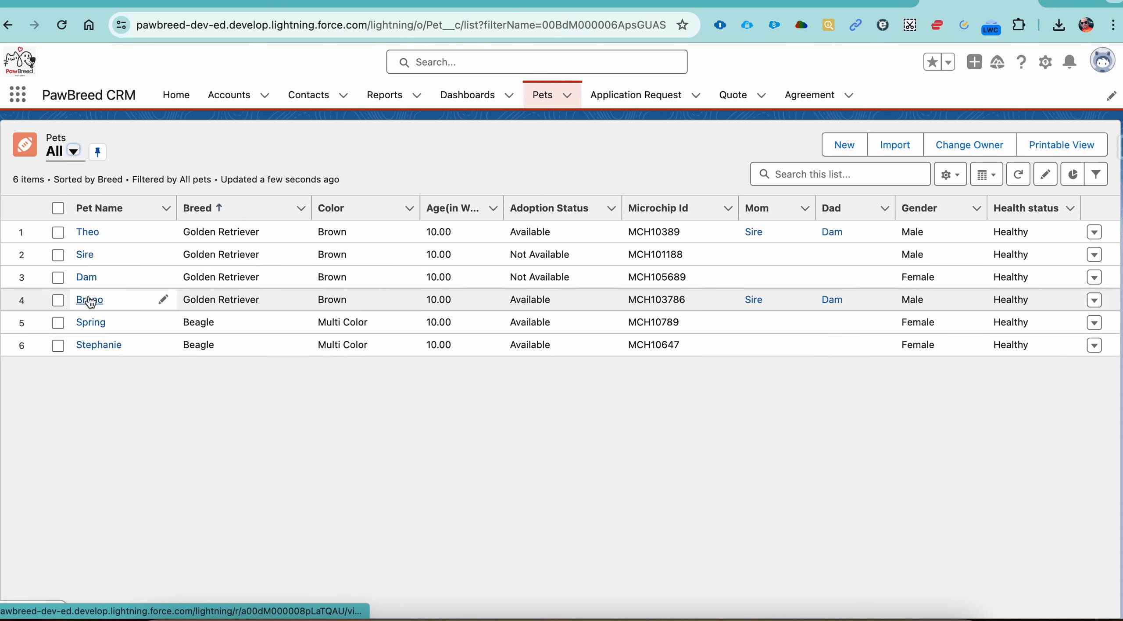
pyautogui.click(94, 323)
pyautogui.scroll(-2, 252, 357)
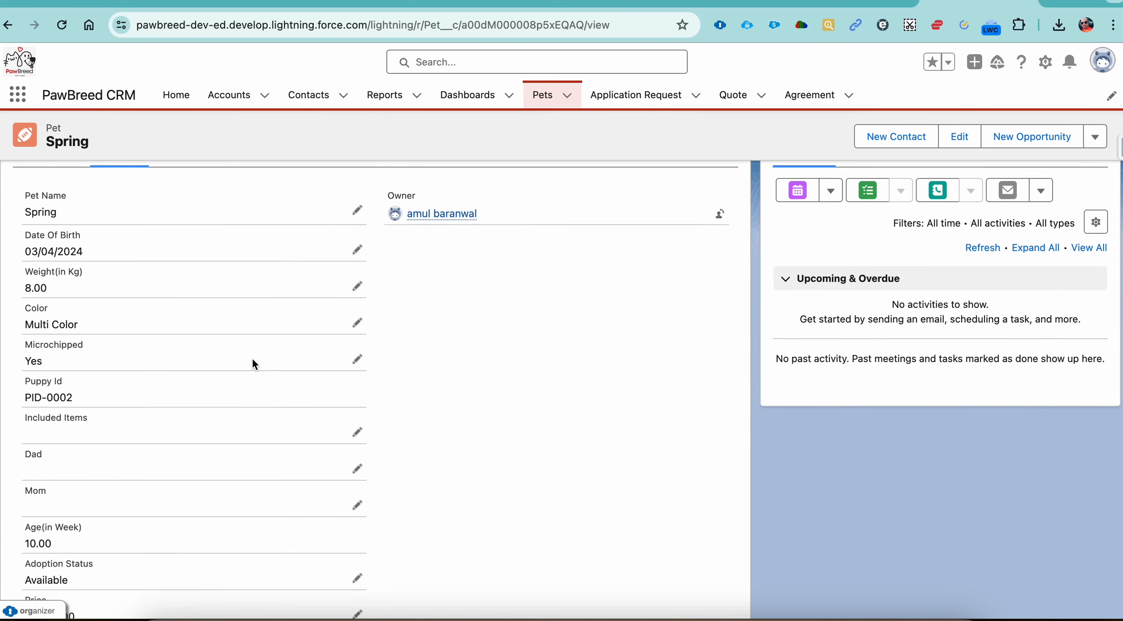
pyautogui.scroll(-8, 253, 360)
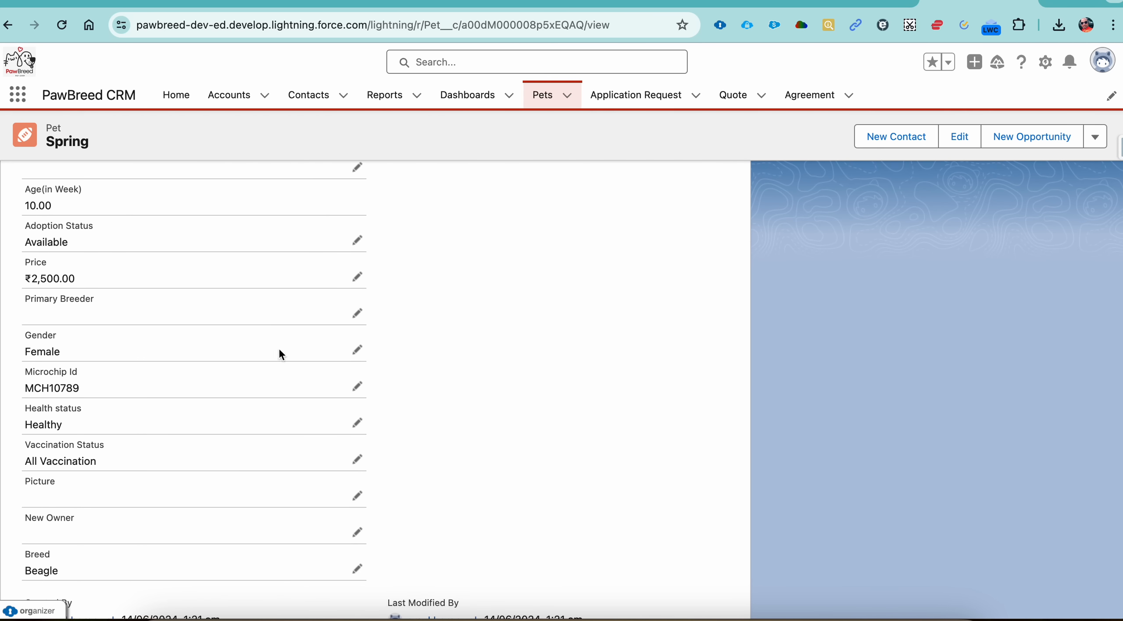
pyautogui.click(356, 317)
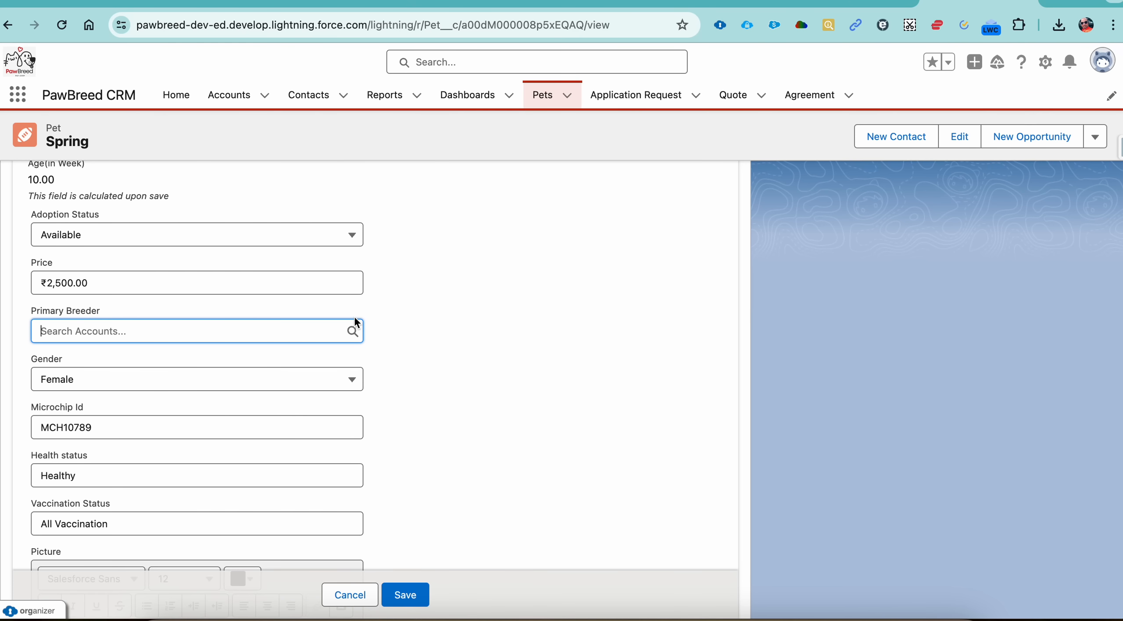
pyautogui.click(302, 333)
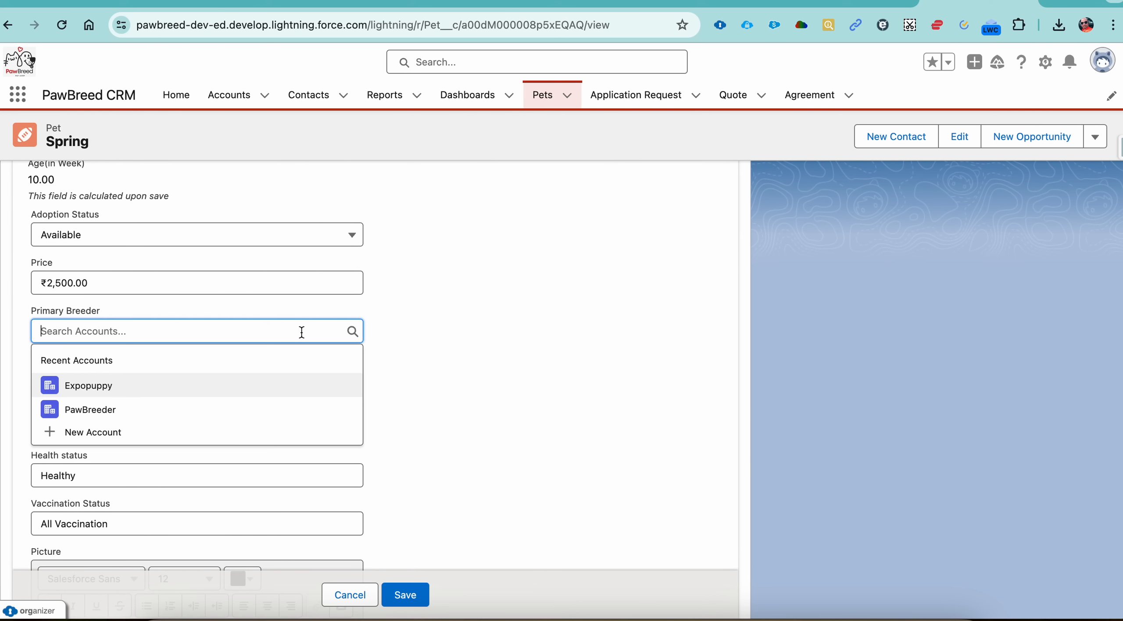
pyautogui.click(110, 387)
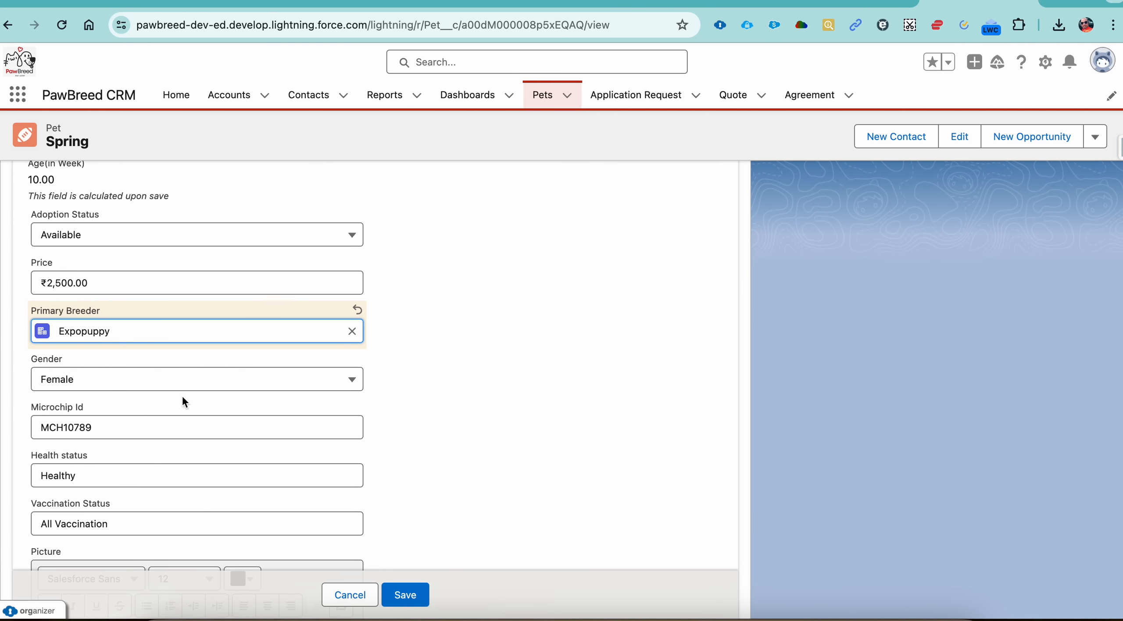
pyautogui.click(416, 597)
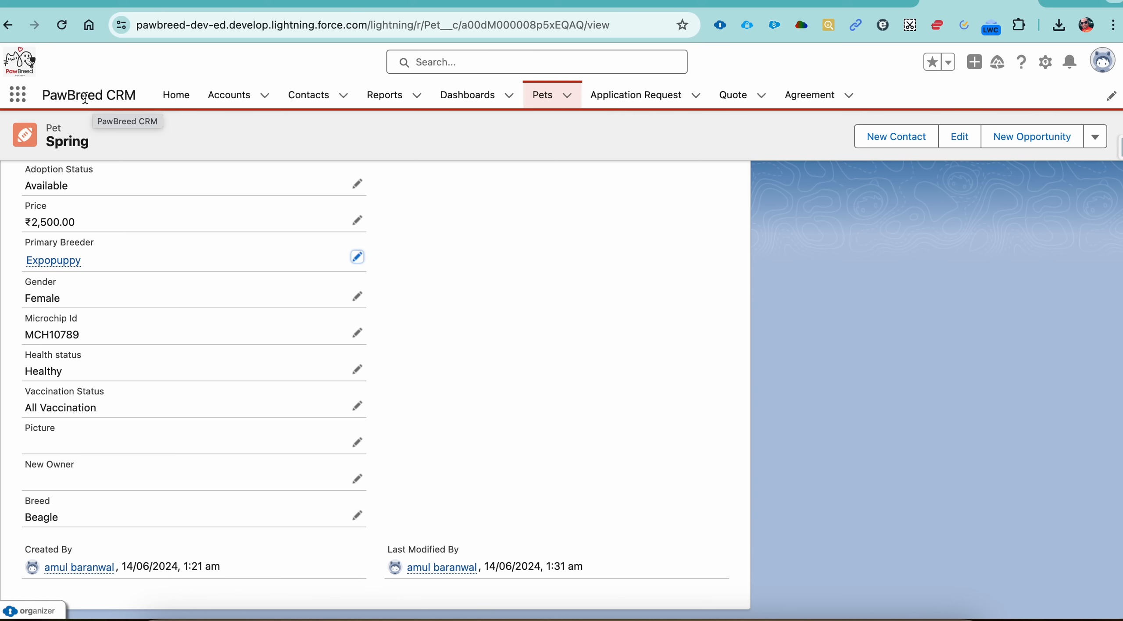
# Step: Check the recently viewed accounts for both breeders and return to the Pets list
pyautogui.click(226, 97)
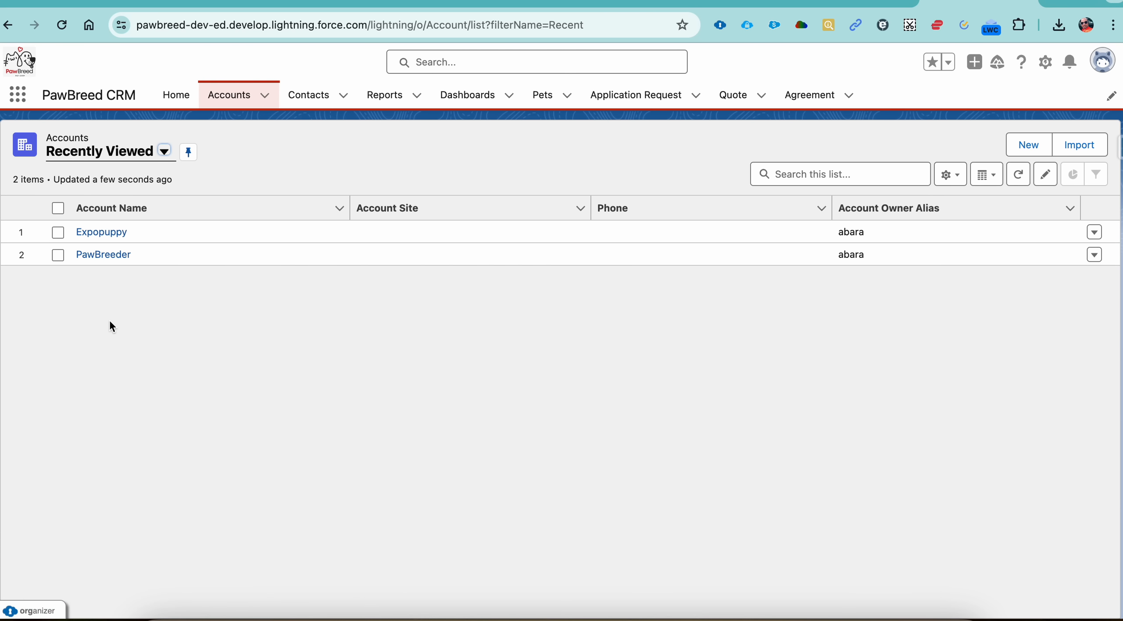
pyautogui.click(551, 104)
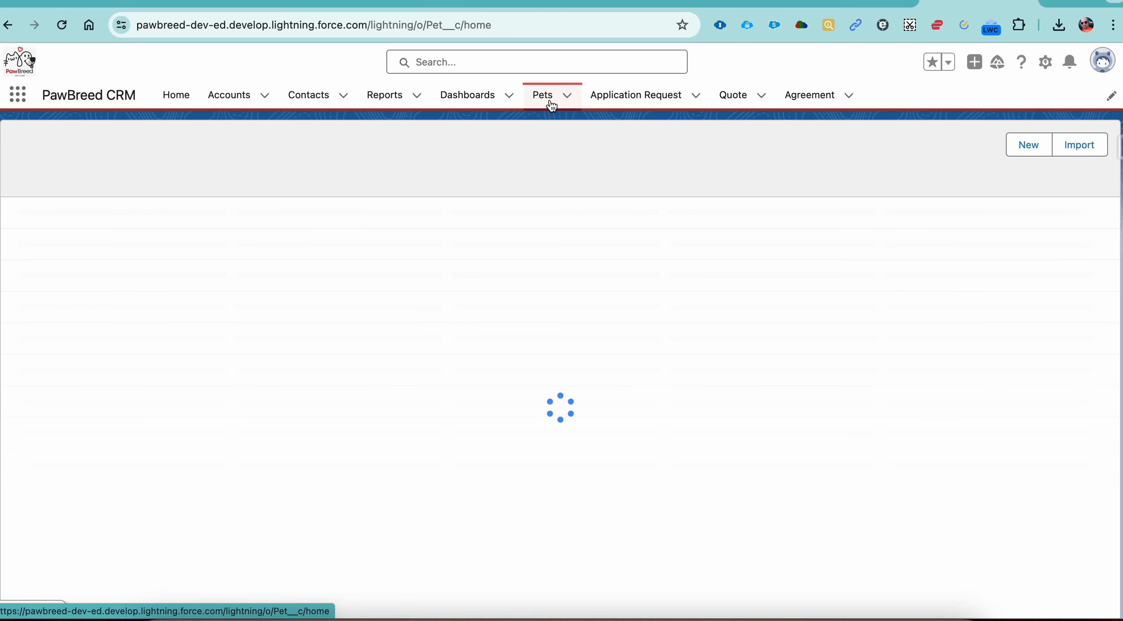